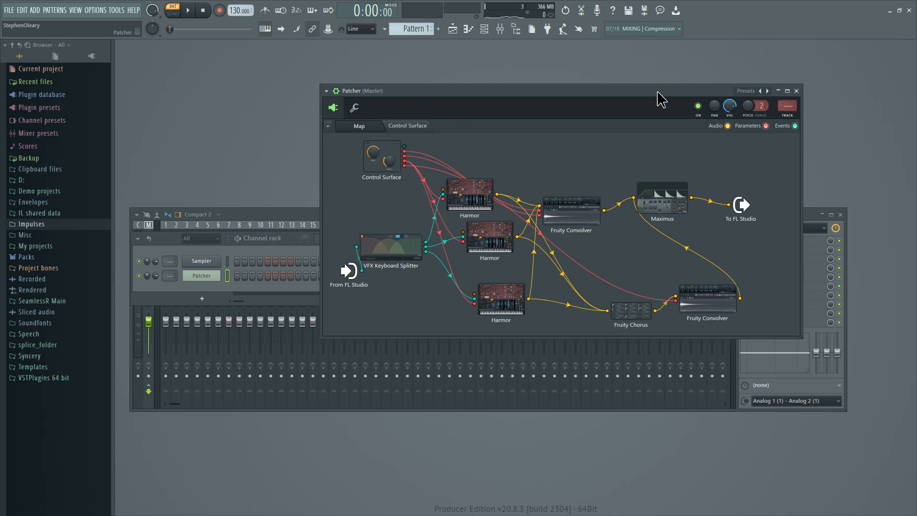
Inspect the uppermost Harmor and the VFX Keyboard Splitter in the Patcher map, closing each plugin window.
{"action": "left_click_drag", "start_coordinate": [661, 92], "coordinate": [662, 88]}
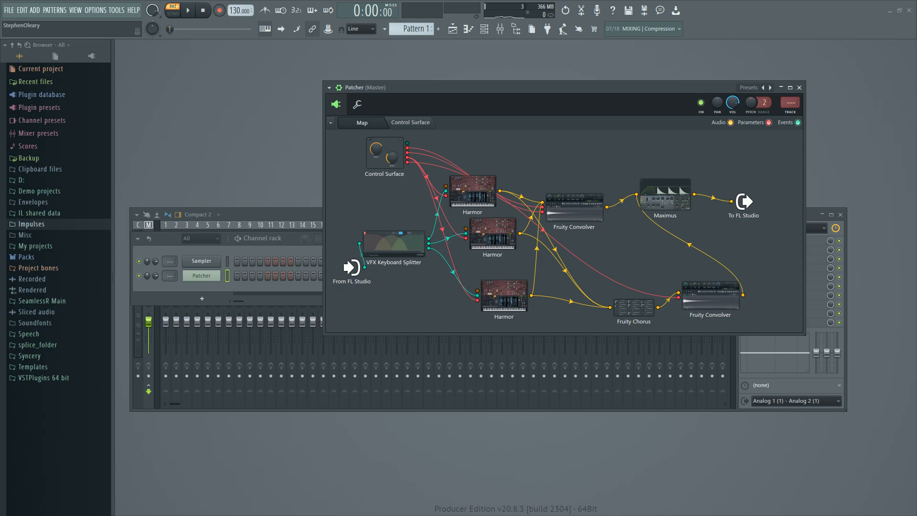
{"action": "left_click_drag", "start_coordinate": [494, 0], "coordinate": [482, 0]}
{"action": "double_click", "coordinate": [492, 192]}
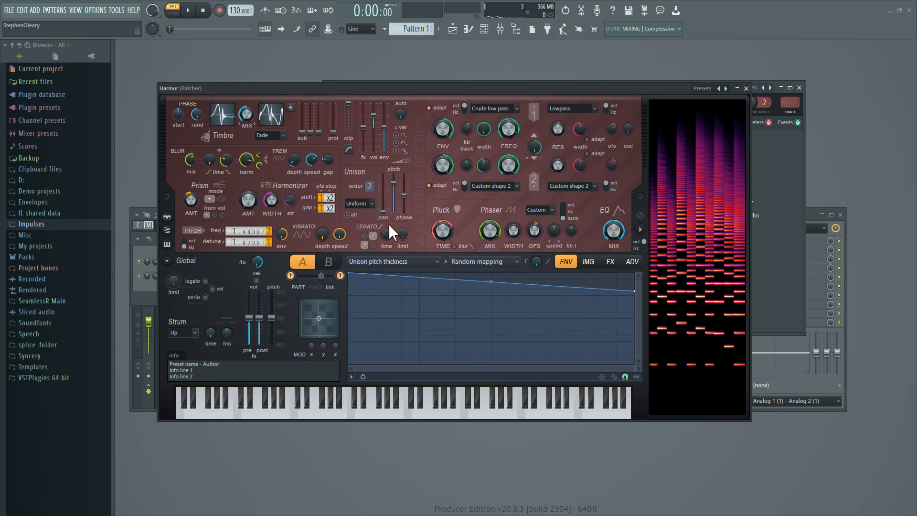
{"action": "left_click", "coordinate": [746, 88]}
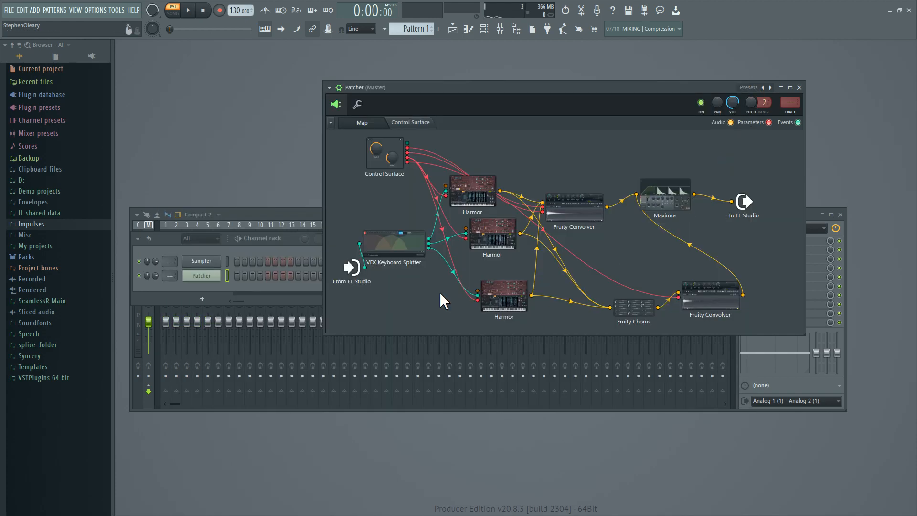
{"action": "double_click", "coordinate": [377, 257]}
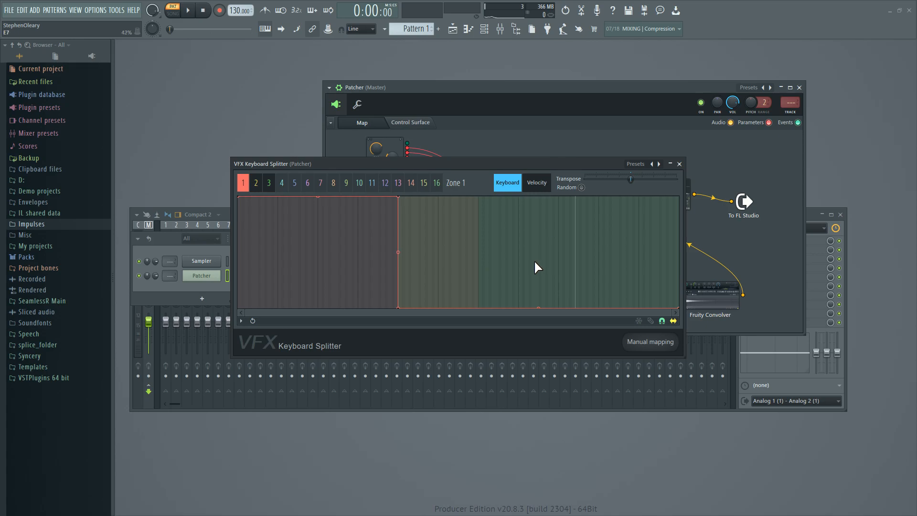
{"action": "left_click", "coordinate": [679, 164]}
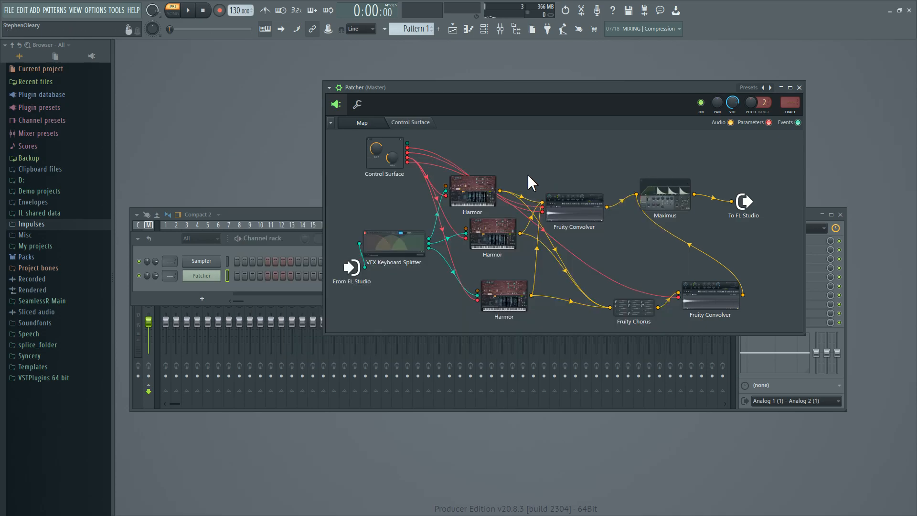
Show the Volume target's Unison index mapping in the uppermost Harmor, and inspect the middle Harmor, closing both windows.
{"action": "double_click", "coordinate": [488, 197]}
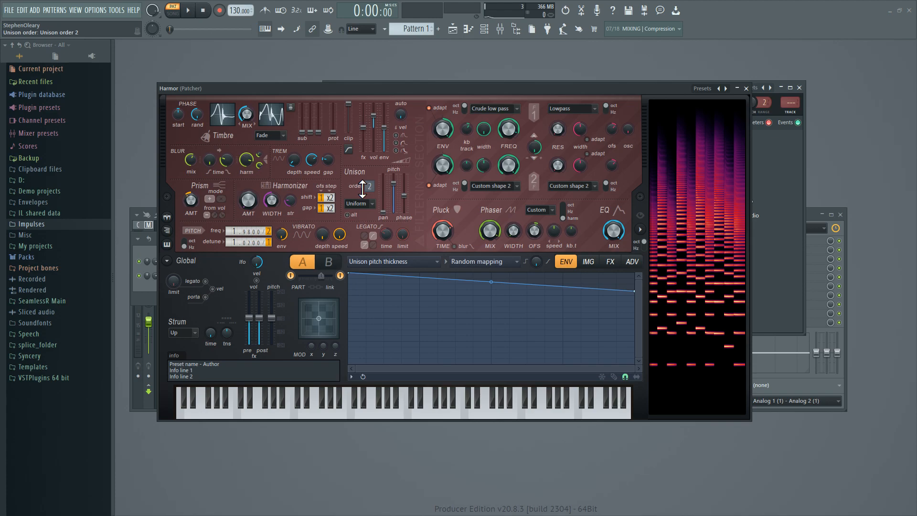
{"action": "left_click", "coordinate": [388, 263]}
{"action": "left_click", "coordinate": [368, 209]}
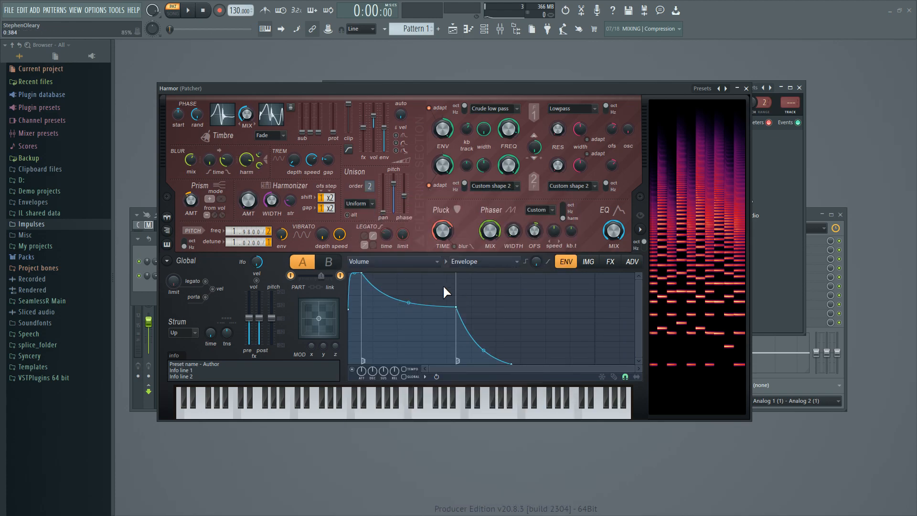
{"action": "left_click", "coordinate": [483, 262]}
{"action": "left_click", "coordinate": [482, 349]}
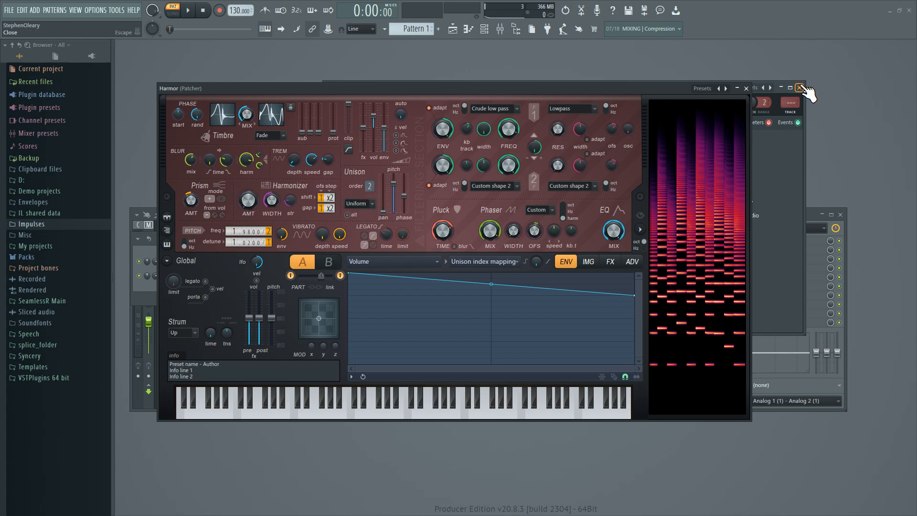
{"action": "left_click", "coordinate": [746, 89]}
{"action": "left_click", "coordinate": [495, 232]}
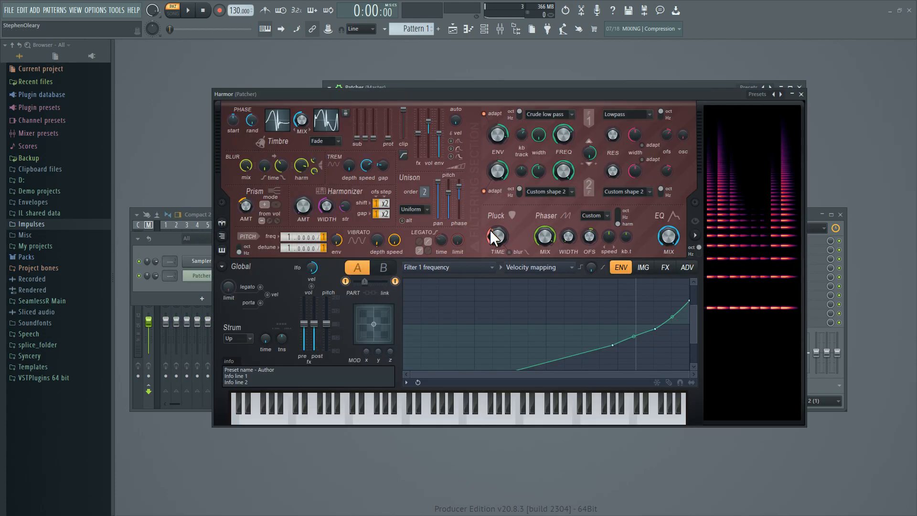
{"action": "left_click", "coordinate": [801, 94]}
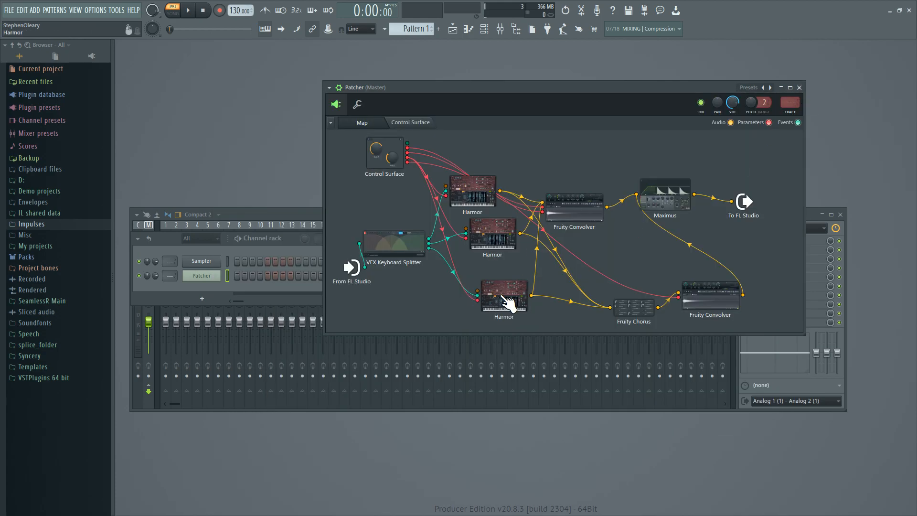
Examine the key ranges of zones 3 and 2 in the VFX Keyboard Splitter and close it.
{"action": "left_click", "coordinate": [414, 250]}
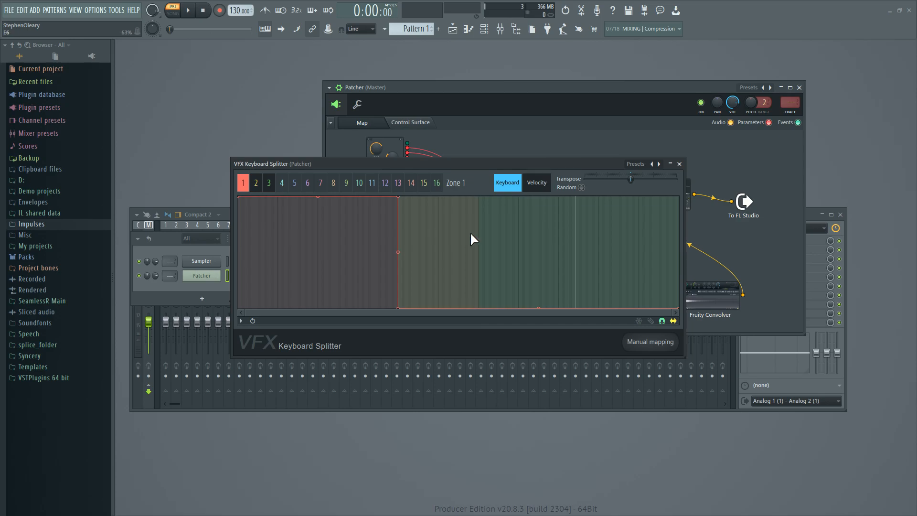
{"action": "left_click", "coordinate": [268, 183]}
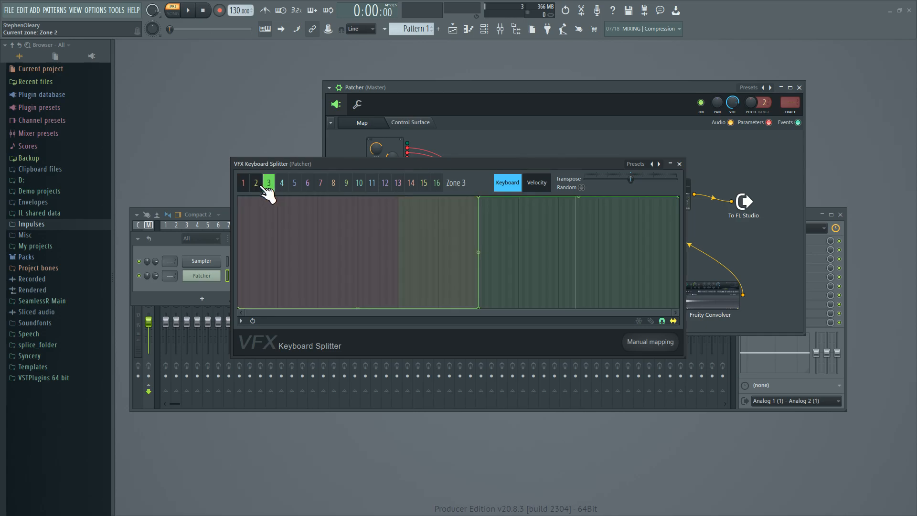
{"action": "left_click", "coordinate": [256, 184]}
{"action": "left_click_drag", "start_coordinate": [326, 167], "coordinate": [339, 193]}
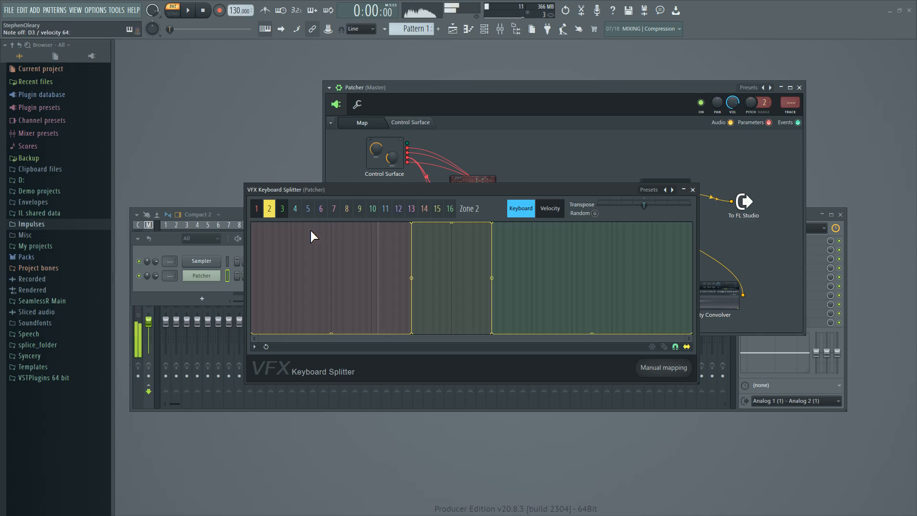
{"action": "left_click_drag", "start_coordinate": [536, 186], "coordinate": [523, 366]}
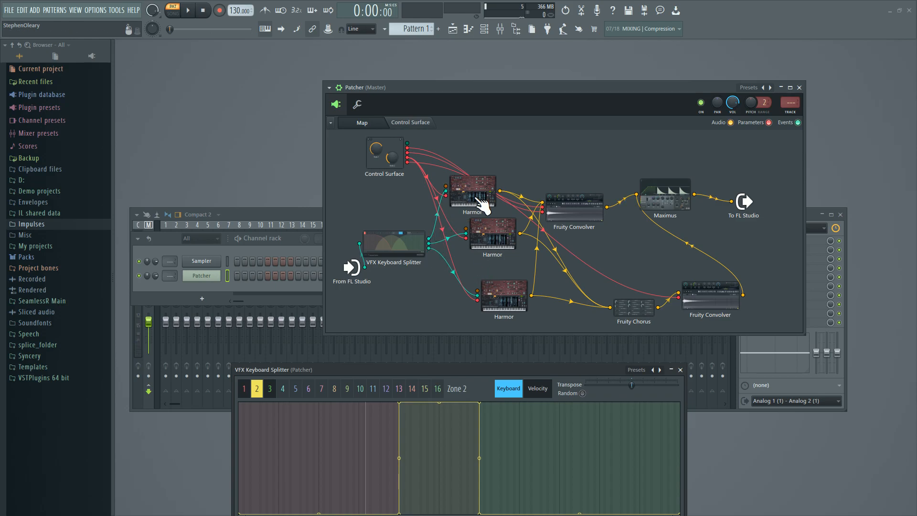
{"action": "left_click_drag", "start_coordinate": [448, 371], "coordinate": [402, 289]}
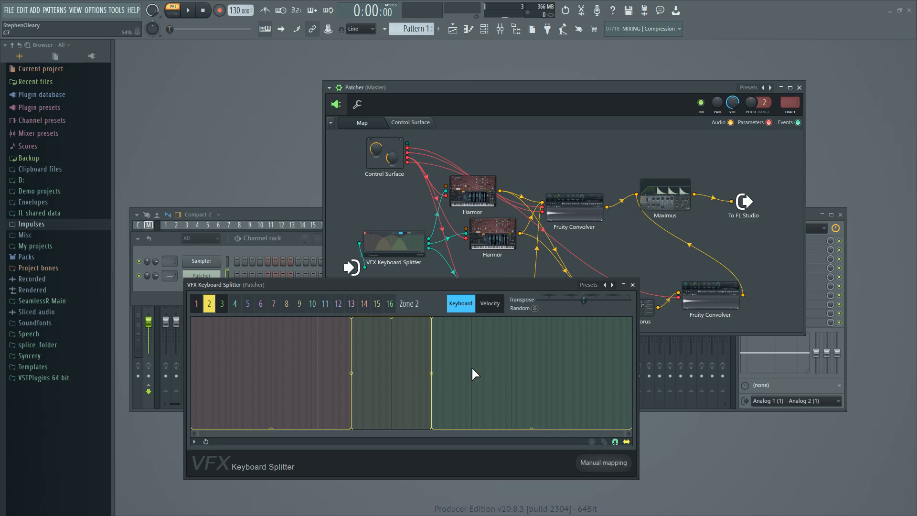
{"action": "left_click", "coordinate": [632, 285]}
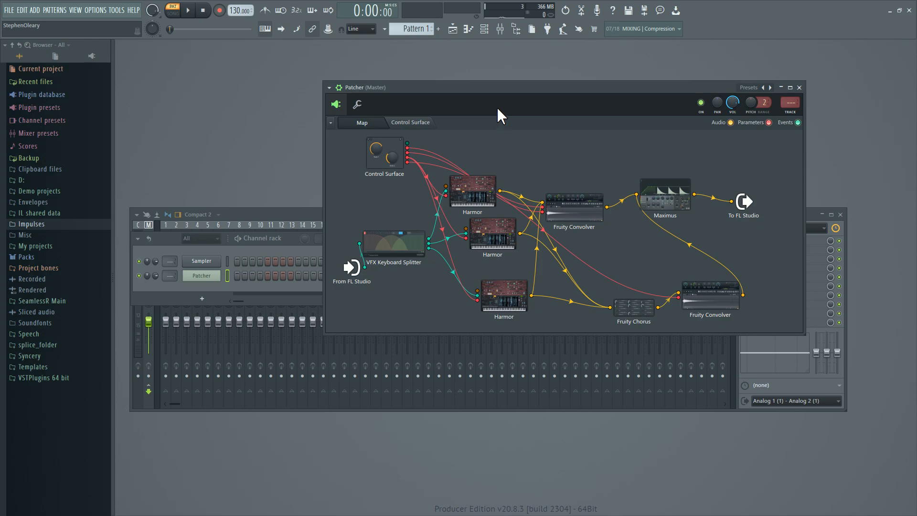
Move the Fruity Convolver that sits before Maximus higher in the Patcher map and open it.
{"action": "left_click_drag", "start_coordinate": [477, 87], "coordinate": [444, 89]}
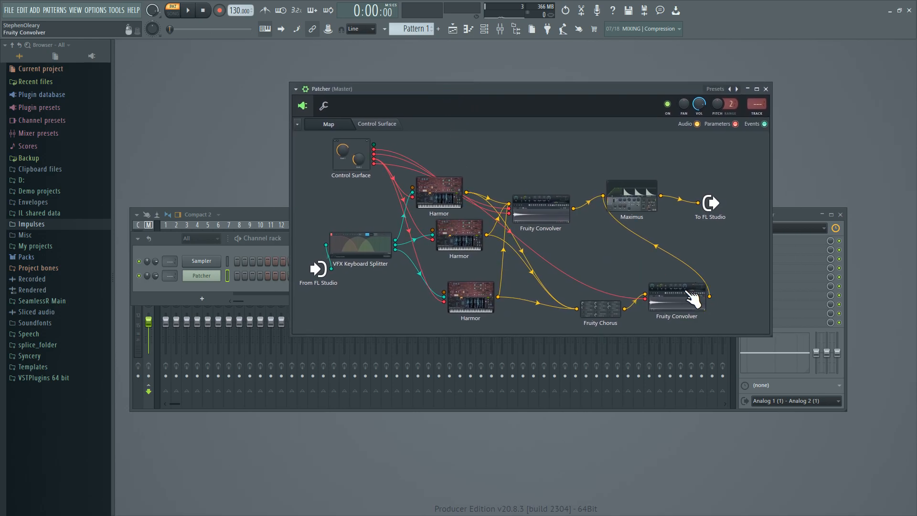
{"action": "left_click_drag", "start_coordinate": [543, 231], "coordinate": [536, 175]}
{"action": "left_click", "coordinate": [558, 170]}
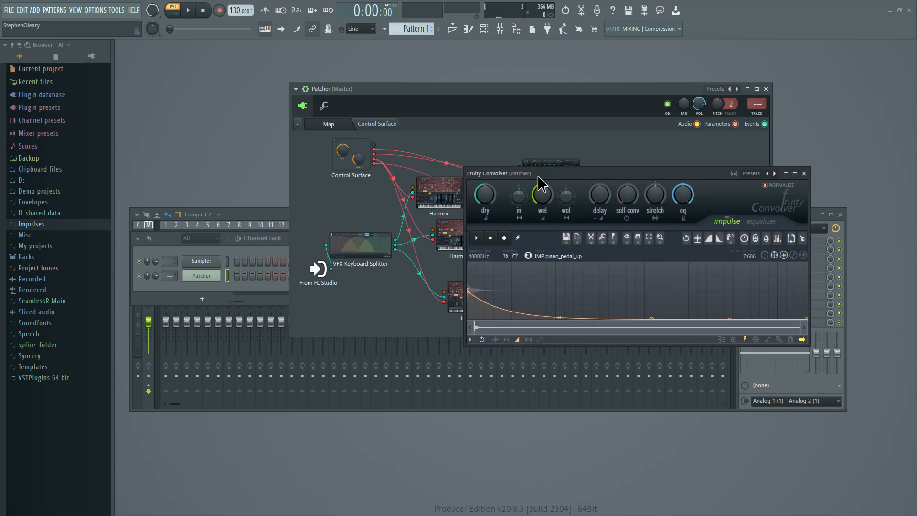
Preview the IMP piano_pedal_down and IMP piano_pedal_up samples in the FX folder of Impulses.
{"action": "left_click", "coordinate": [529, 255]}
{"action": "left_click_drag", "start_coordinate": [96, 363], "coordinate": [90, 385]}
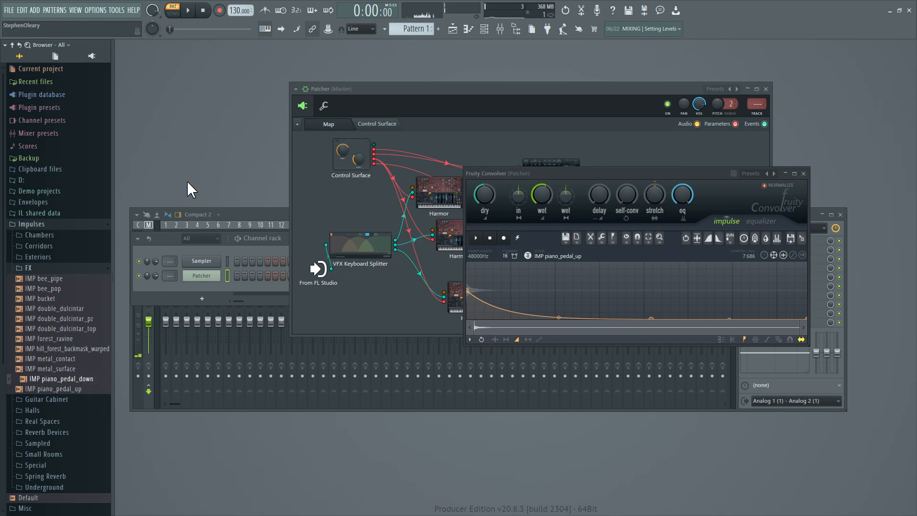
{"action": "left_click", "coordinate": [204, 17]}
{"action": "left_click_drag", "start_coordinate": [98, 389], "coordinate": [99, 393]}
{"action": "left_click_drag", "start_coordinate": [100, 393], "coordinate": [87, 394]}
{"action": "left_click_drag", "start_coordinate": [88, 389], "coordinate": [91, 395]}
{"action": "left_click", "coordinate": [91, 393]}
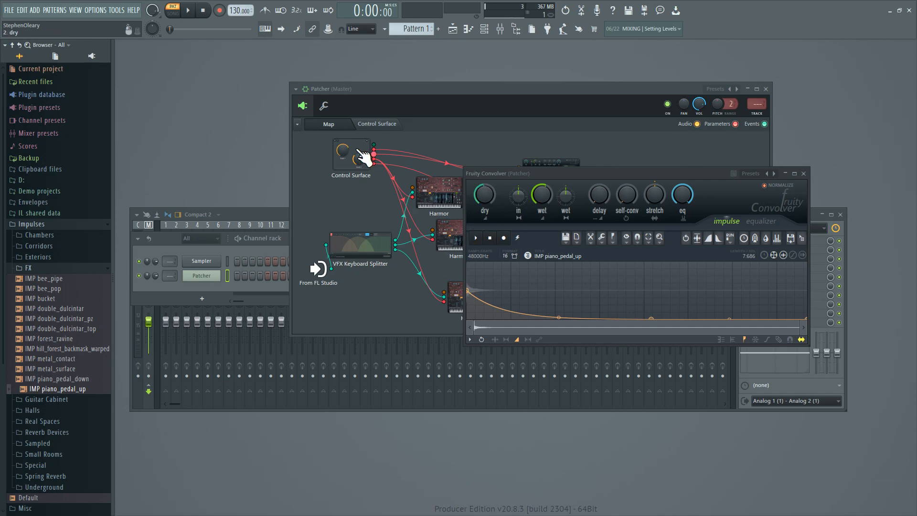
Lower the wet fader slightly on the Patcher Control Surface and select the IMP piano_pedal_down impulse in the browser.
{"action": "left_click", "coordinate": [379, 125]}
{"action": "mouse_move", "coordinate": [371, 199]}
{"action": "left_mouse_down"}
{"action": "mouse_move", "coordinate": [377, 237]}
{"action": "mouse_move", "coordinate": [371, 205]}
{"action": "left_mouse_up"}
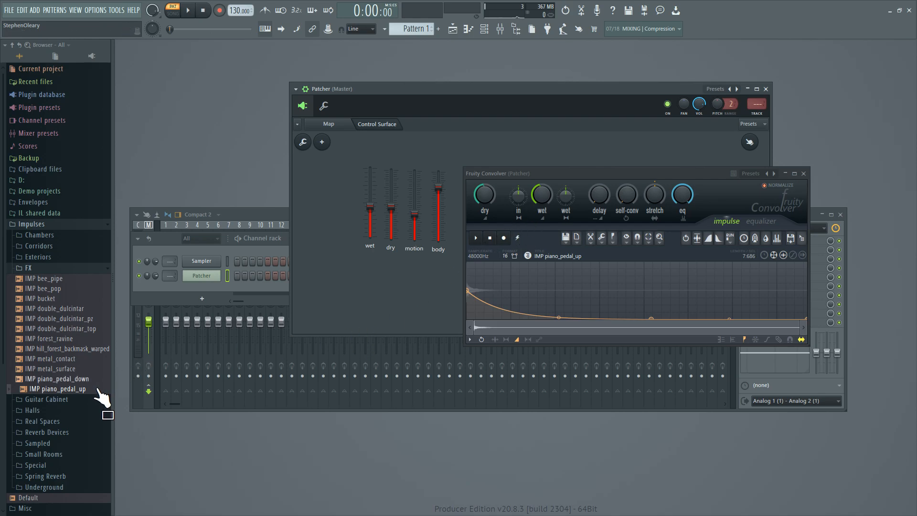
{"action": "key", "text": "Up"}
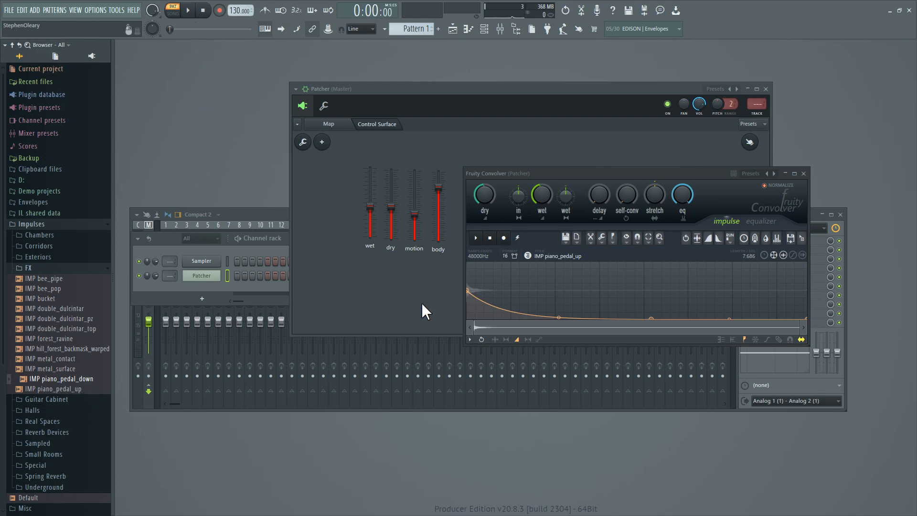
Close the Fruity Convolver and move Fruity Chorus up in the Patcher map, closer to the Harmor instances.
{"action": "left_click", "coordinate": [342, 125]}
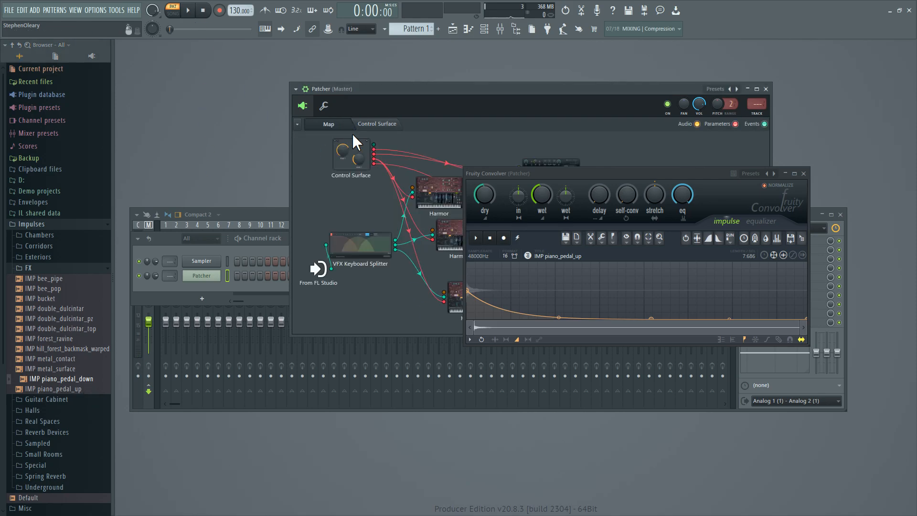
{"action": "left_click", "coordinate": [804, 174]}
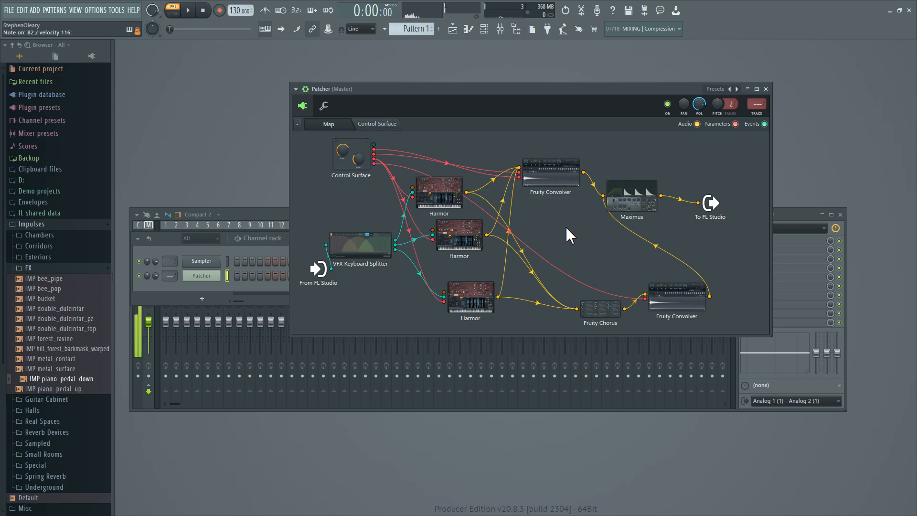
{"action": "left_click_drag", "start_coordinate": [601, 324], "coordinate": [573, 276]}
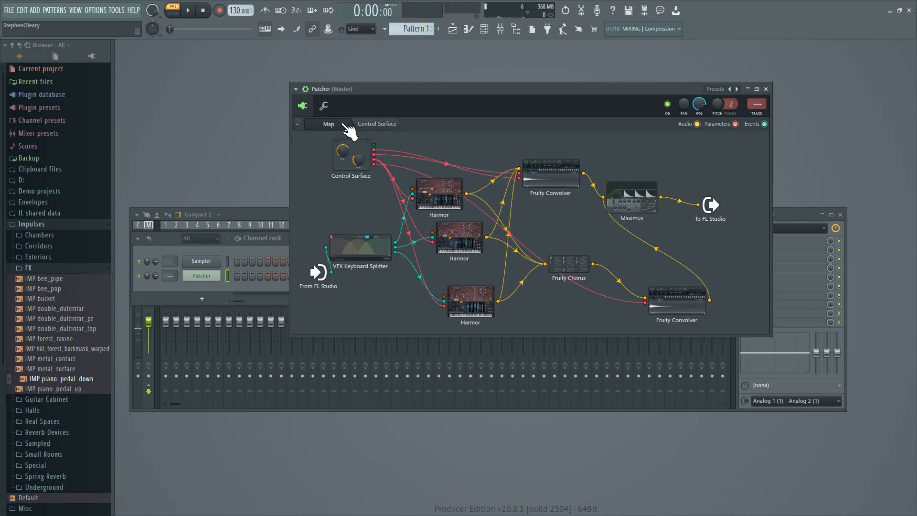
Adjust the motion fader on the Patcher Control Surface and return to the map.
{"action": "left_click", "coordinate": [377, 123]}
{"action": "mouse_move", "coordinate": [415, 221]}
{"action": "left_mouse_down"}
{"action": "mouse_move", "coordinate": [414, 189]}
{"action": "mouse_move", "coordinate": [415, 240]}
{"action": "mouse_move", "coordinate": [414, 191]}
{"action": "mouse_move", "coordinate": [414, 206]}
{"action": "left_mouse_up"}
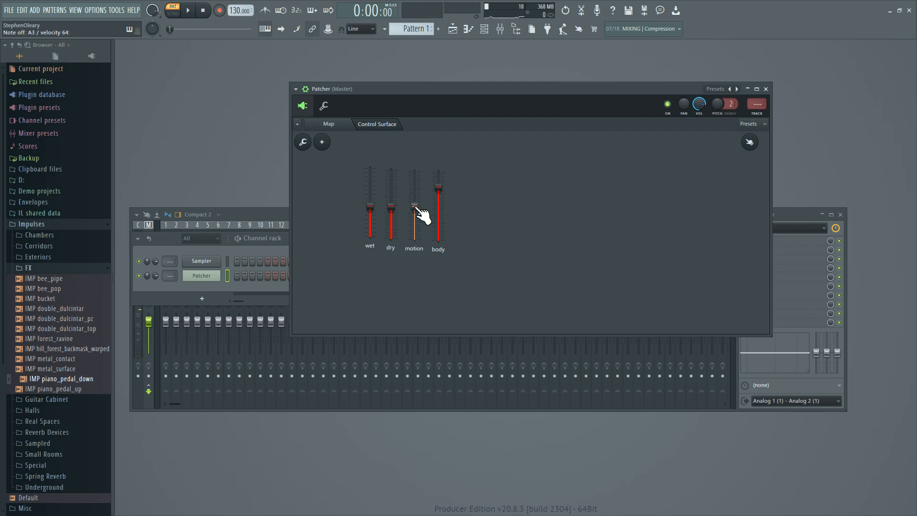
{"action": "left_click", "coordinate": [336, 128]}
{"action": "left_click", "coordinate": [378, 126]}
{"action": "left_click_drag", "start_coordinate": [416, 184], "coordinate": [415, 192]}
{"action": "left_click", "coordinate": [332, 126]}
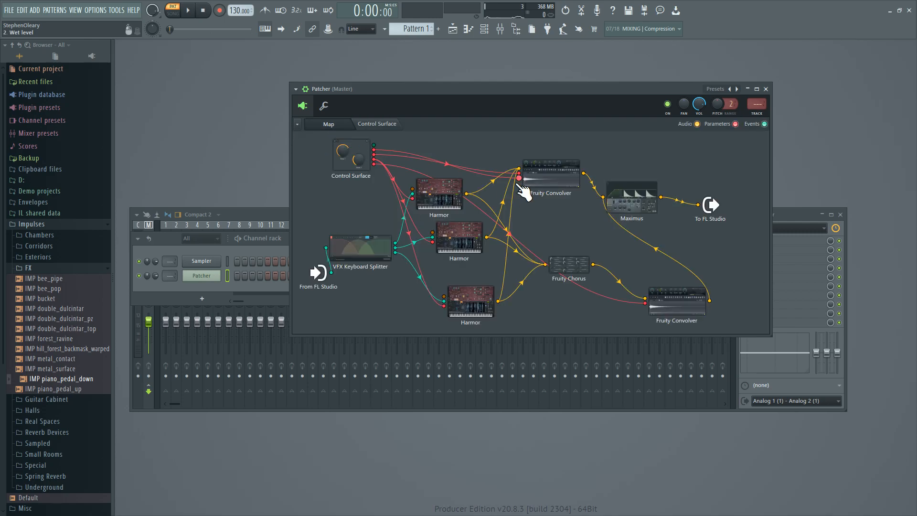
Inspect the settings of Fruity Chorus and the Fruity Convolver it feeds, closing both windows.
{"action": "left_click", "coordinate": [586, 274]}
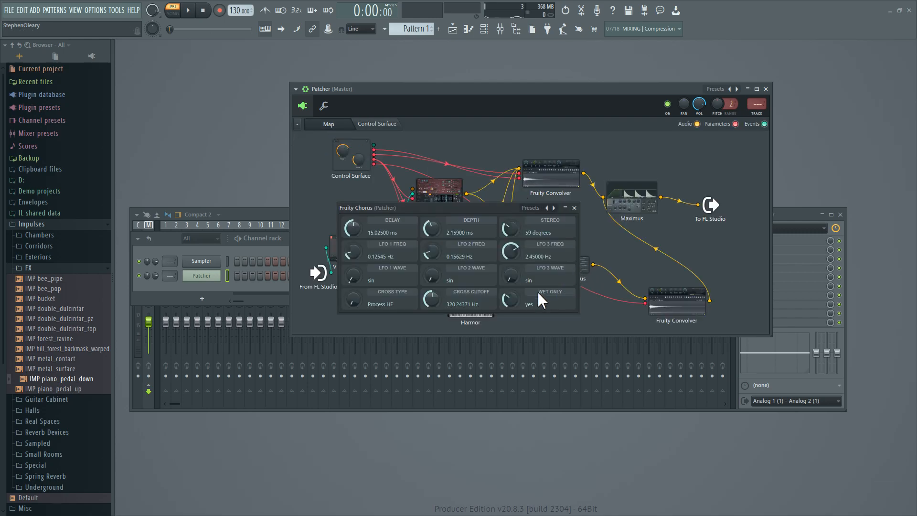
{"action": "left_click", "coordinate": [574, 208]}
{"action": "left_click", "coordinate": [694, 307]}
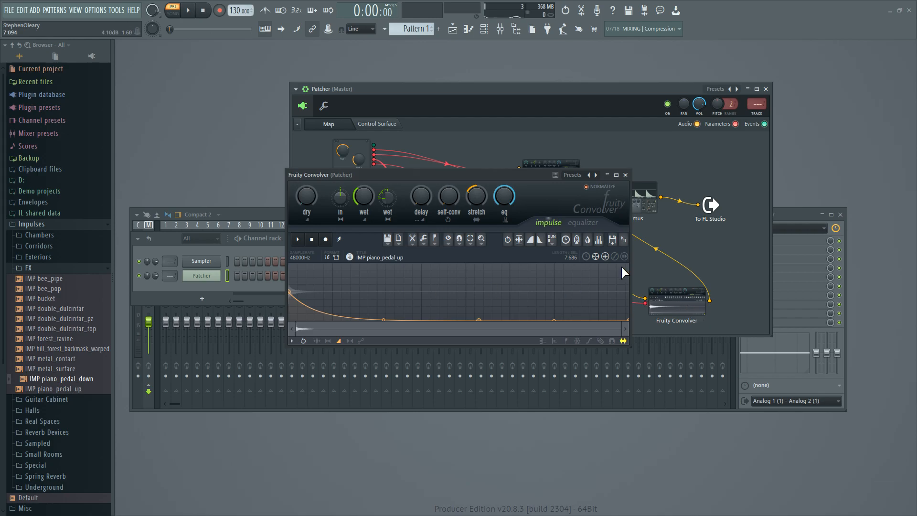
{"action": "left_click", "coordinate": [589, 237]}
{"action": "left_click", "coordinate": [625, 175]}
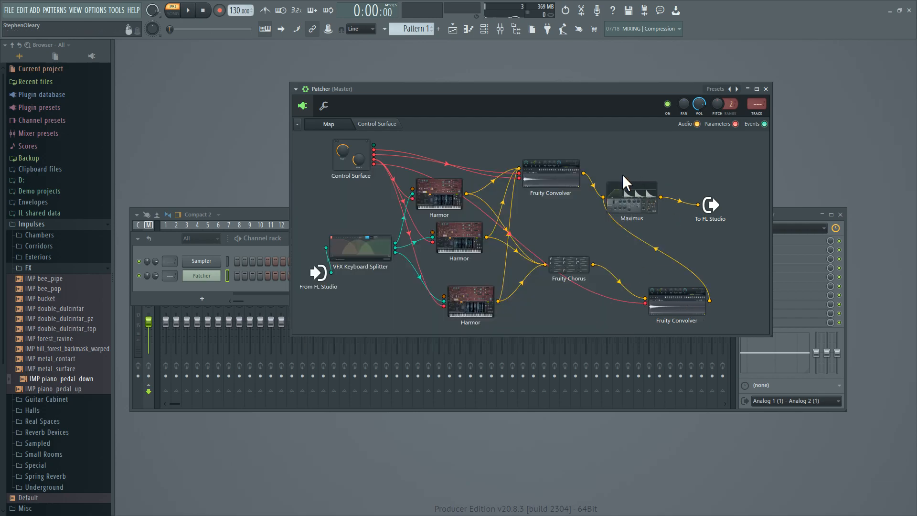
View the equalizer curve of the upper Fruity Convolver and close the plugin.
{"action": "left_click", "coordinate": [552, 172]}
{"action": "left_click", "coordinate": [761, 223]}
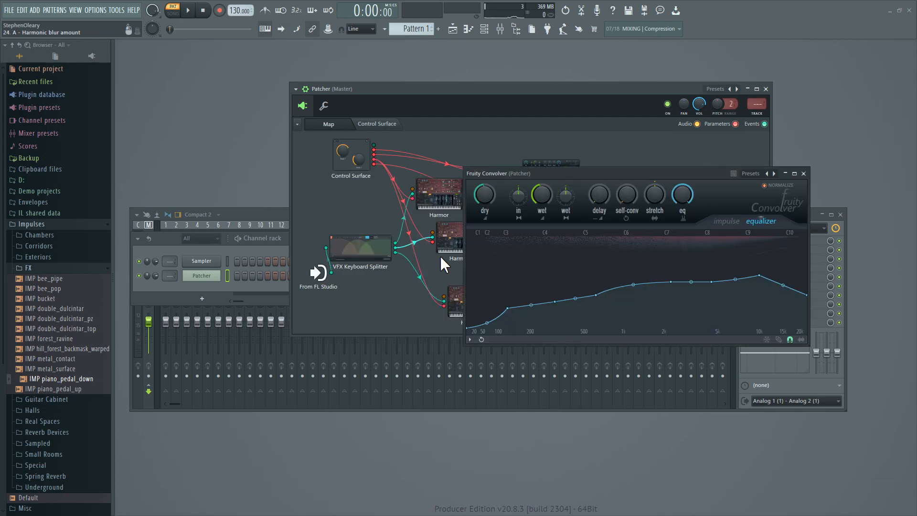
{"action": "left_click", "coordinate": [804, 173]}
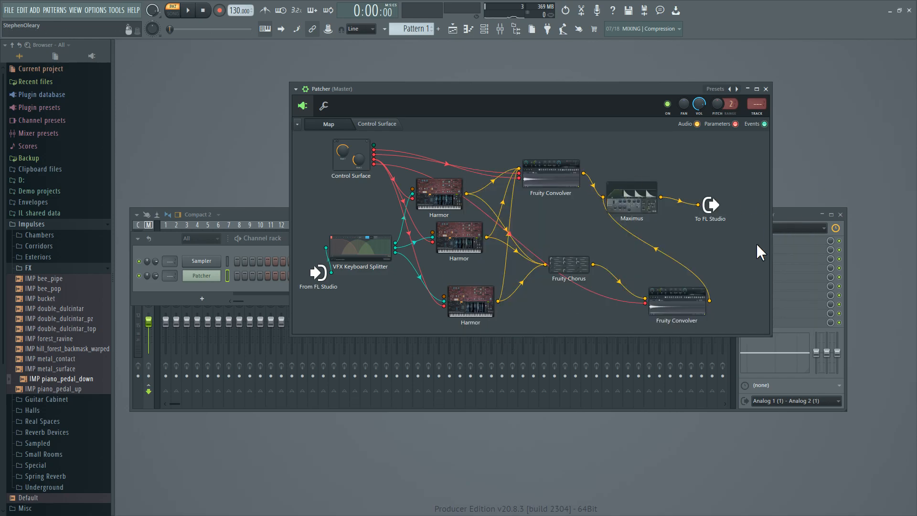
Open Maximus, switch its display to frequency bands, and inspect the high, mid and low band settings.
{"action": "left_click", "coordinate": [633, 196]}
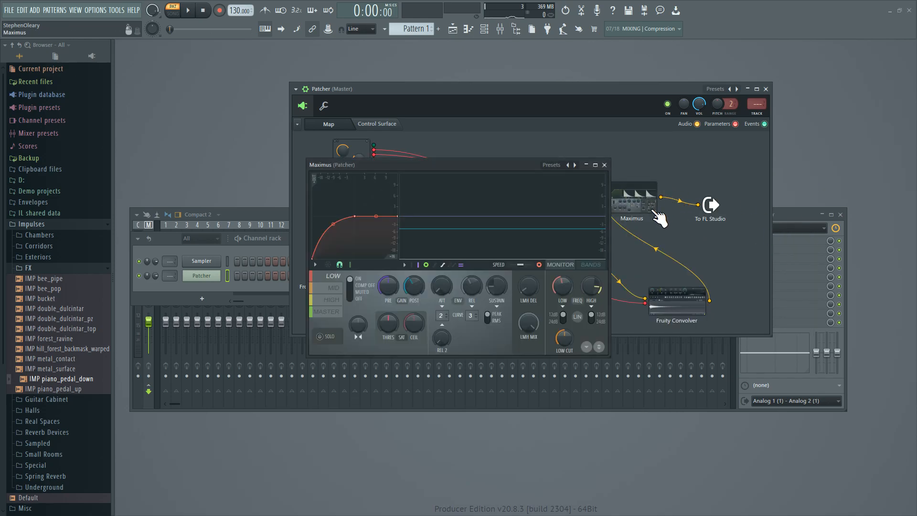
{"action": "left_click", "coordinate": [591, 265]}
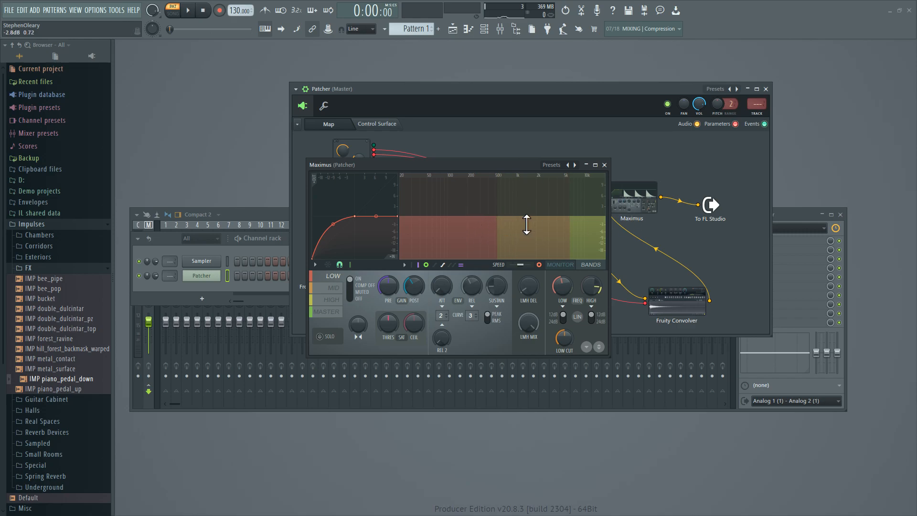
{"action": "left_click", "coordinate": [341, 288]}
{"action": "left_click", "coordinate": [336, 280]}
Inspect the mid and low band settings in Maximus again, closing the plugin when done.
{"action": "left_click", "coordinate": [335, 288]}
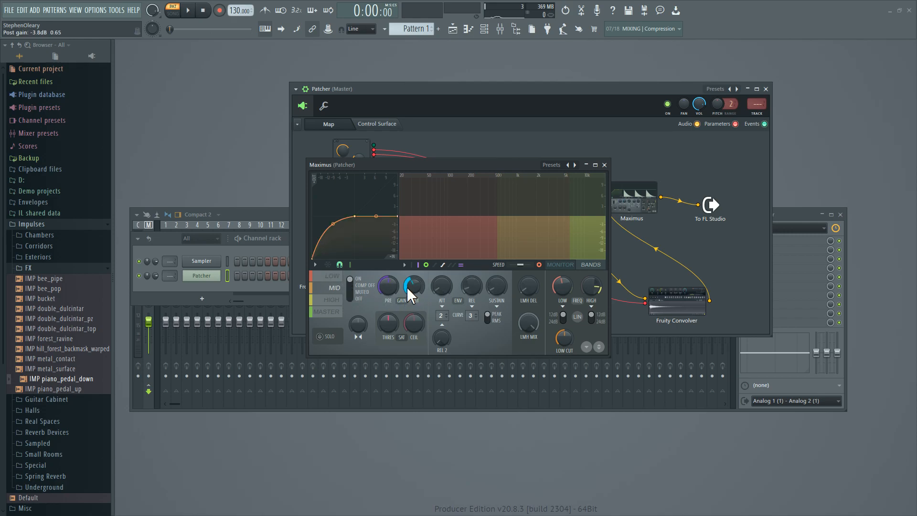
{"action": "left_click", "coordinate": [332, 276]}
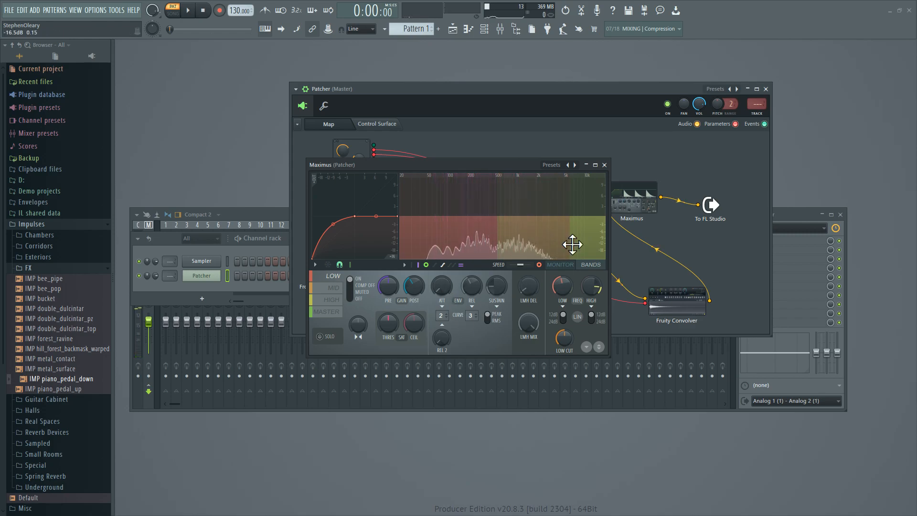
{"action": "left_click", "coordinate": [604, 165]}
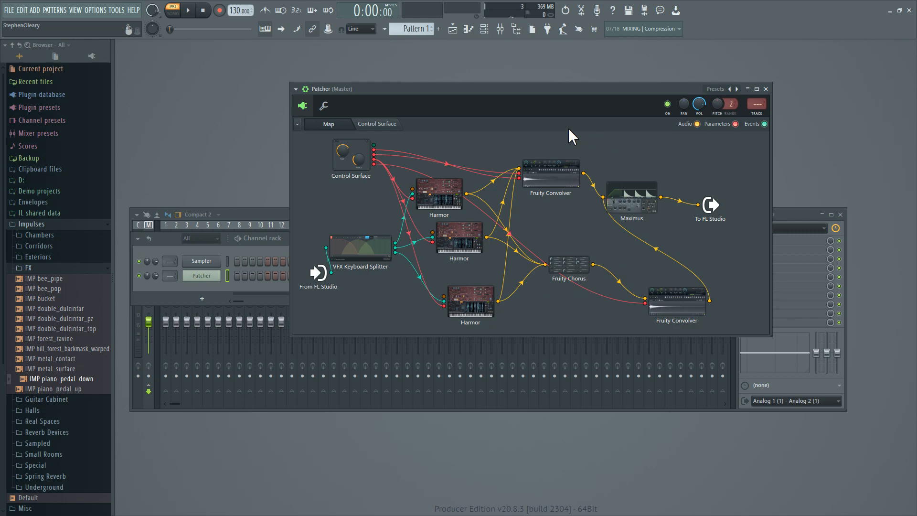
Add a new Harmor as its own channel from the plugin picker and reposition its window.
{"action": "key", "text": "F8"}
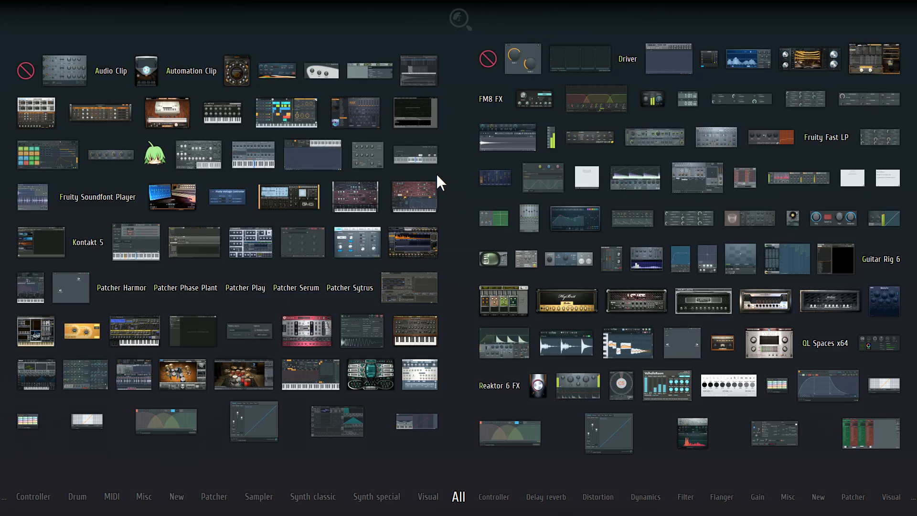
{"action": "left_click", "coordinate": [430, 193]}
{"action": "left_click_drag", "start_coordinate": [348, 129], "coordinate": [416, 119]}
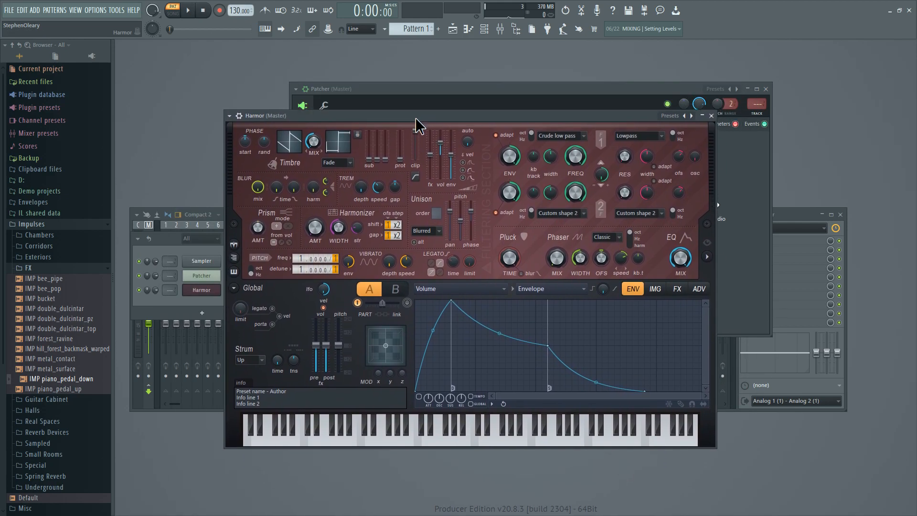
Try a unison order of 3 in the new Harmor.
{"action": "left_click_drag", "start_coordinate": [437, 217], "coordinate": [437, 212]}
{"action": "scroll", "coordinate": [435, 219], "scroll_direction": "up", "scroll_amount": 1}
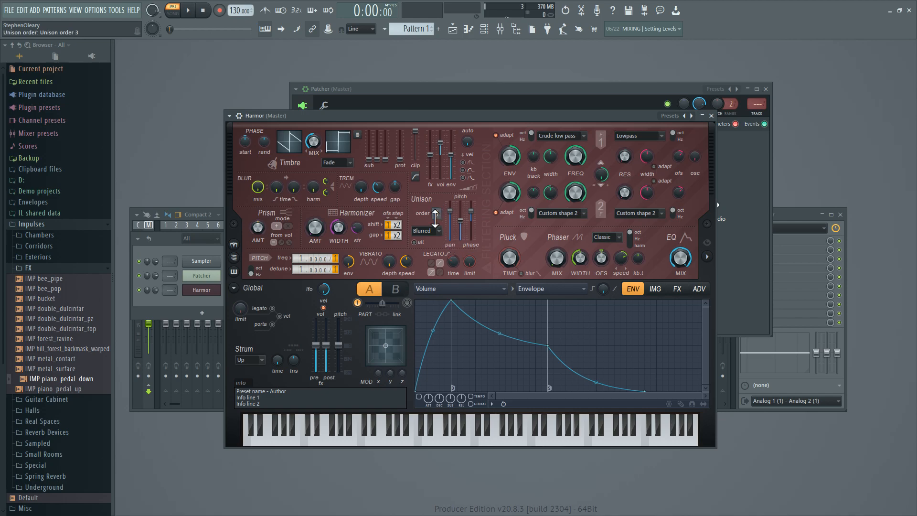
{"action": "scroll", "coordinate": [431, 217], "scroll_direction": "down", "scroll_amount": 2}
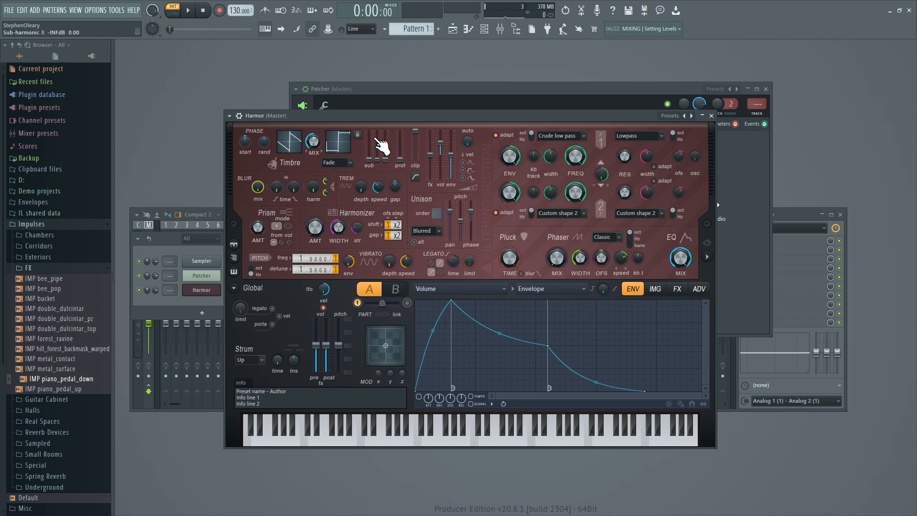
Shift the Harmor window so its visualizer fits, and lower the Filter 1 frequency to about 44%.
{"action": "left_click_drag", "start_coordinate": [352, 120], "coordinate": [330, 100]}
{"action": "left_click_drag", "start_coordinate": [367, 98], "coordinate": [342, 99]}
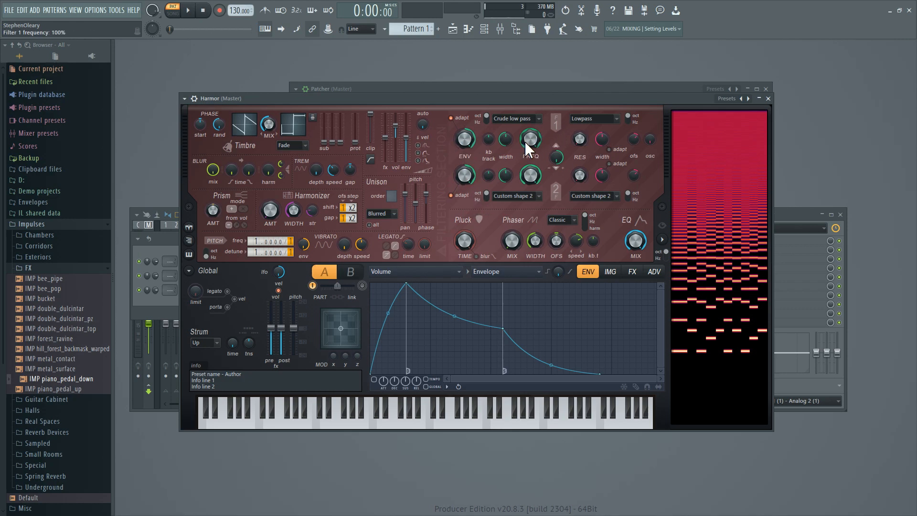
{"action": "left_click_drag", "start_coordinate": [527, 140], "coordinate": [526, 168]}
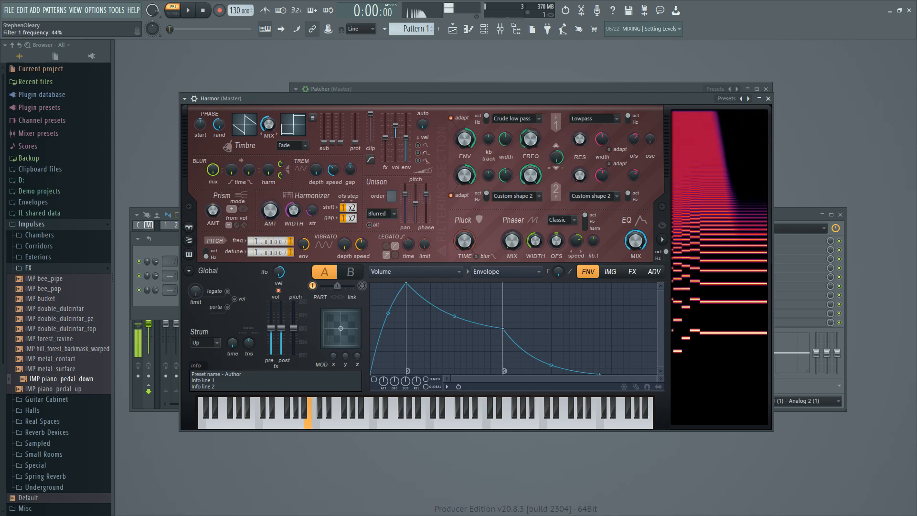
Map Filter 1 width to velocity, with a reduced value at the lowest velocity and an upward-bowed rising curve.
{"action": "right_click", "coordinate": [509, 140]}
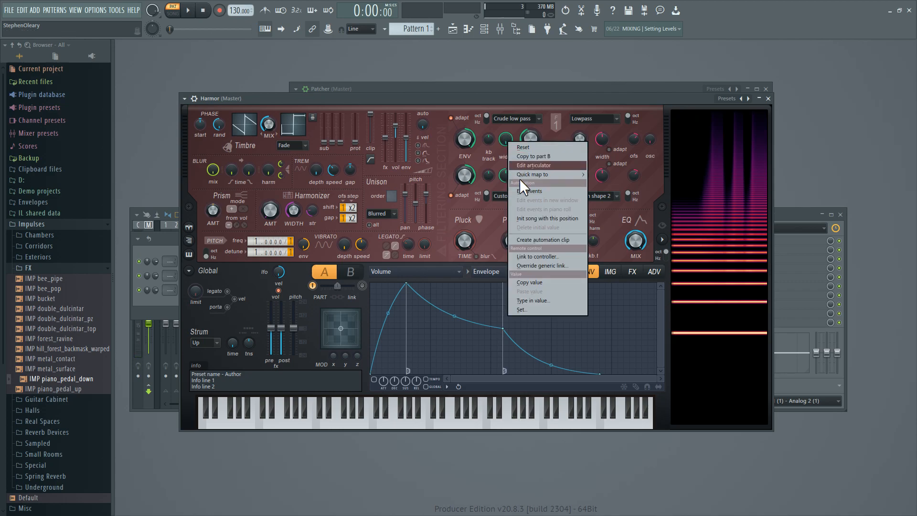
{"action": "left_click", "coordinate": [529, 165]}
{"action": "left_click", "coordinate": [505, 271]}
{"action": "left_click", "coordinate": [523, 310]}
{"action": "left_click_drag", "start_coordinate": [372, 286], "coordinate": [372, 348]}
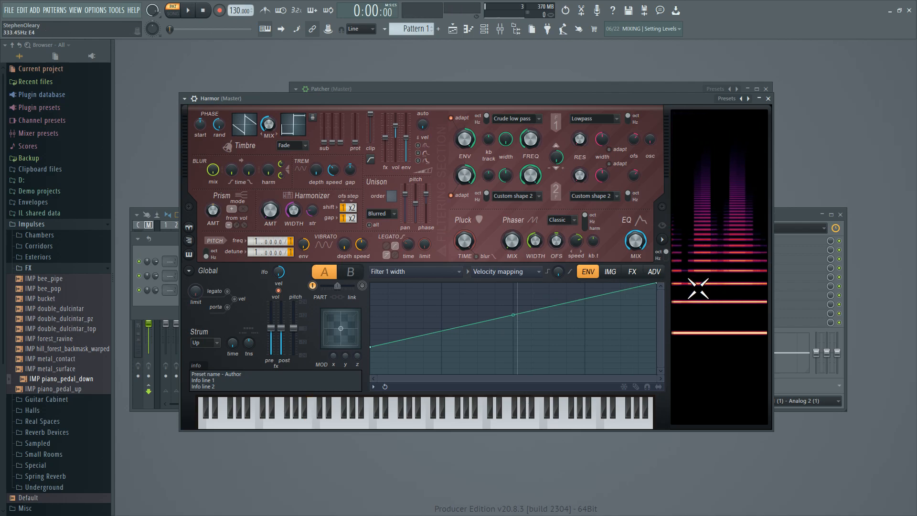
{"action": "left_click_drag", "start_coordinate": [512, 316], "coordinate": [513, 296]}
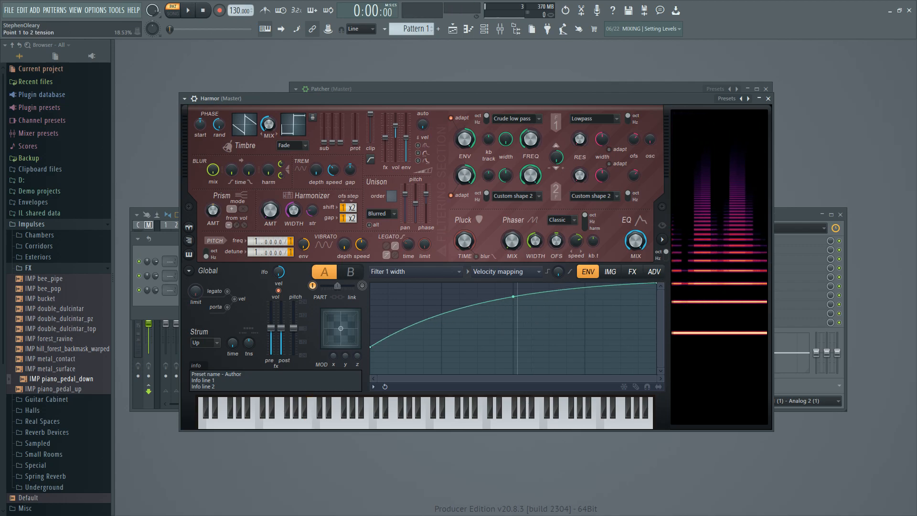
Create a Filter 1 frequency envelope with a raised decay point followed by a sustain / loop end point at the center level.
{"action": "right_click", "coordinate": [527, 142]}
{"action": "left_click", "coordinate": [550, 166]}
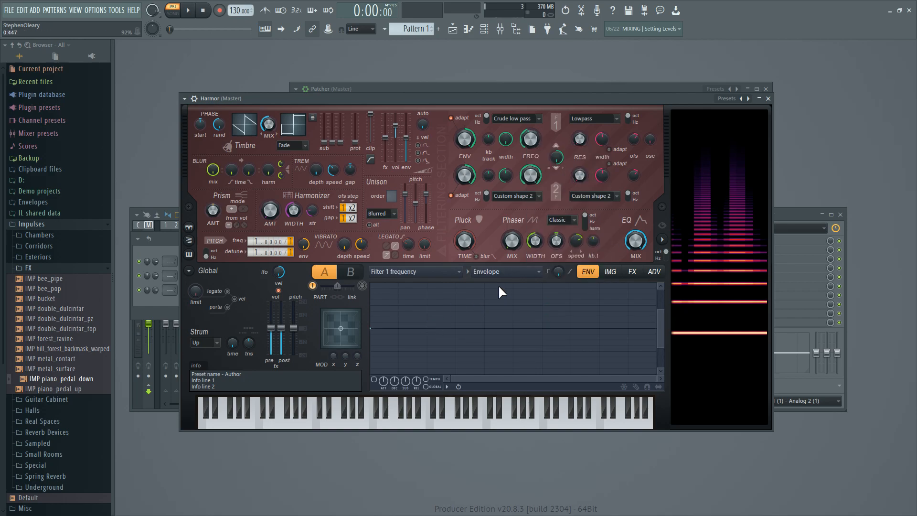
{"action": "right_click", "coordinate": [391, 303]}
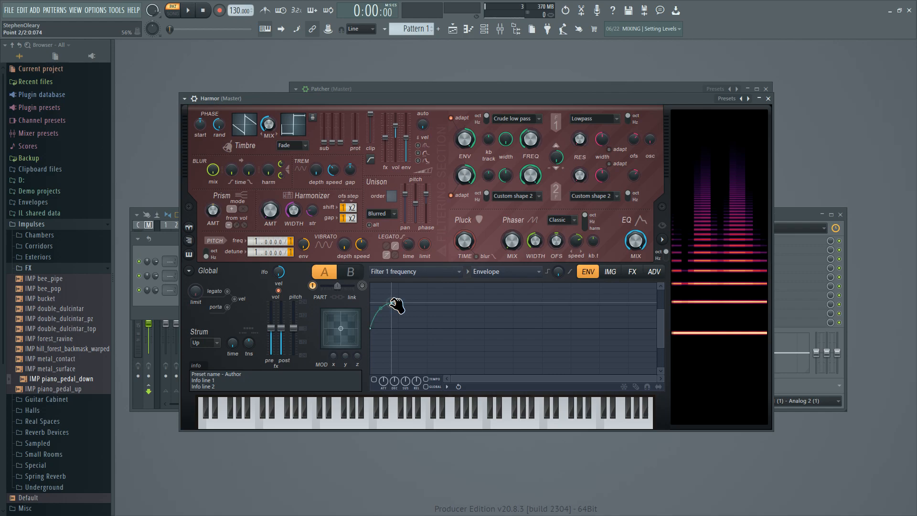
{"action": "right_click", "coordinate": [392, 303]}
{"action": "left_click", "coordinate": [475, 360]}
{"action": "right_click", "coordinate": [402, 329]}
{"action": "right_click", "coordinate": [402, 329]}
{"action": "left_click", "coordinate": [508, 407]}
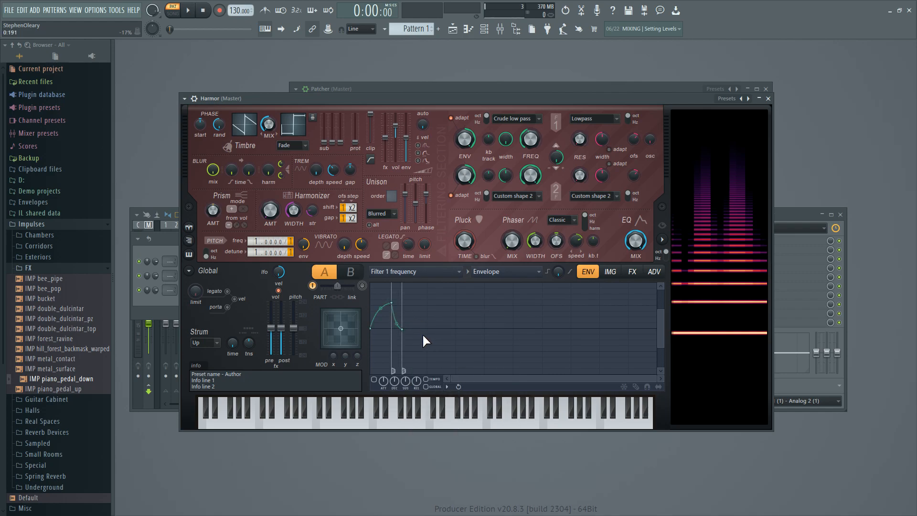
Shape the Filter 1 frequency envelope with a very short attack, a longer sustain distance and a steep decay curve.
{"action": "left_click_drag", "start_coordinate": [404, 329], "coordinate": [429, 329]}
{"action": "left_click_drag", "start_coordinate": [658, 386], "coordinate": [549, 386]}
{"action": "mouse_move", "coordinate": [392, 309]}
{"action": "left_mouse_down"}
{"action": "mouse_move", "coordinate": [428, 303]}
{"action": "mouse_move", "coordinate": [399, 318]}
{"action": "mouse_move", "coordinate": [399, 328]}
{"action": "left_mouse_up"}
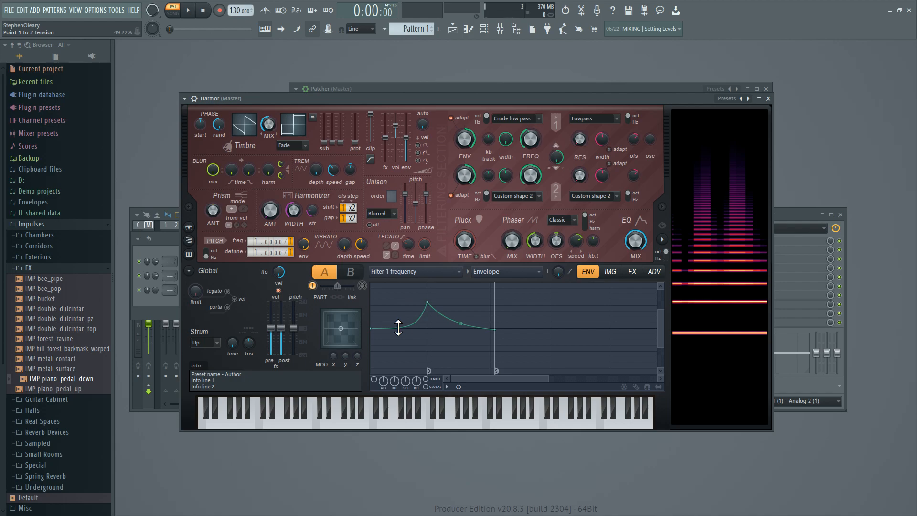
{"action": "left_click_drag", "start_coordinate": [398, 328], "coordinate": [379, 302]}
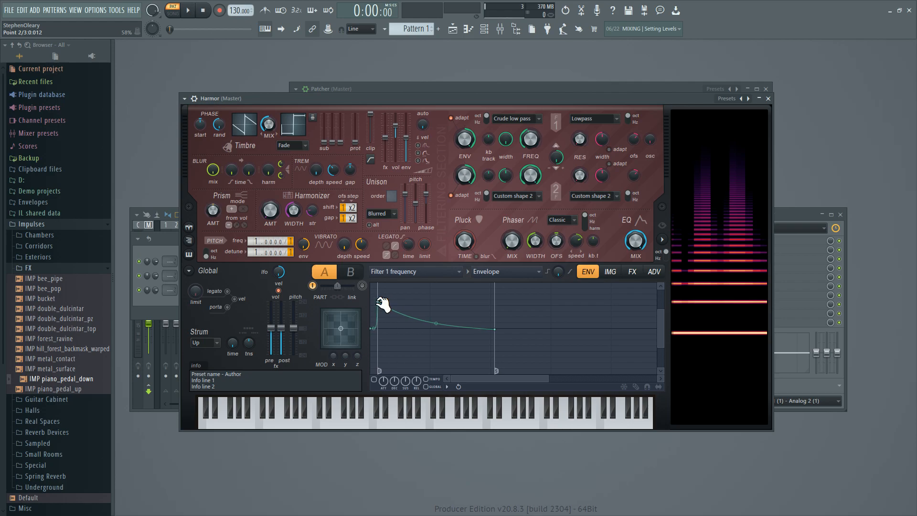
{"action": "left_click_drag", "start_coordinate": [429, 317], "coordinate": [429, 335]}
{"action": "mouse_move", "coordinate": [378, 302]}
{"action": "left_mouse_down"}
{"action": "mouse_move", "coordinate": [392, 302]}
{"action": "mouse_move", "coordinate": [384, 315]}
{"action": "mouse_move", "coordinate": [383, 306]}
{"action": "left_mouse_up"}
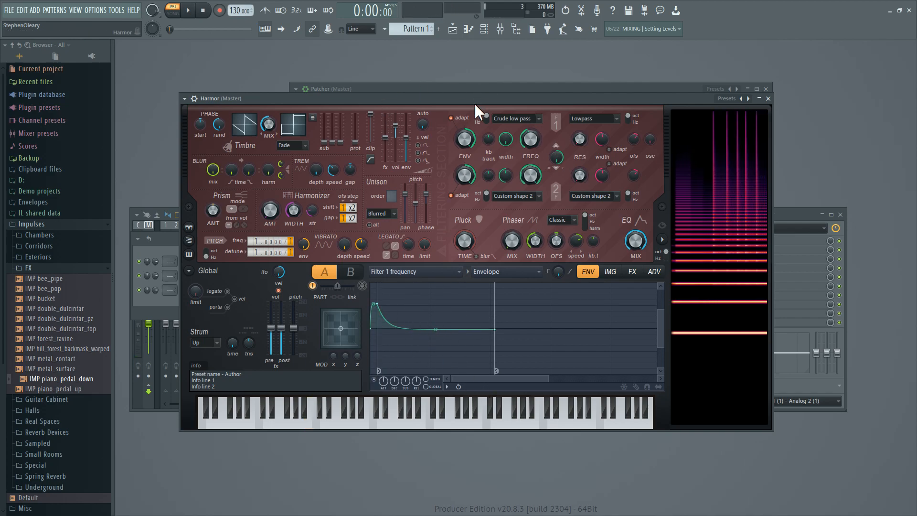
Map the Filter 1 envelope amount to velocity, lowering the curve's starting point so it rises linearly.
{"action": "left_click_drag", "start_coordinate": [463, 138], "coordinate": [463, 138]}
{"action": "right_click", "coordinate": [462, 140]}
{"action": "left_click", "coordinate": [495, 170]}
{"action": "left_click", "coordinate": [517, 272]}
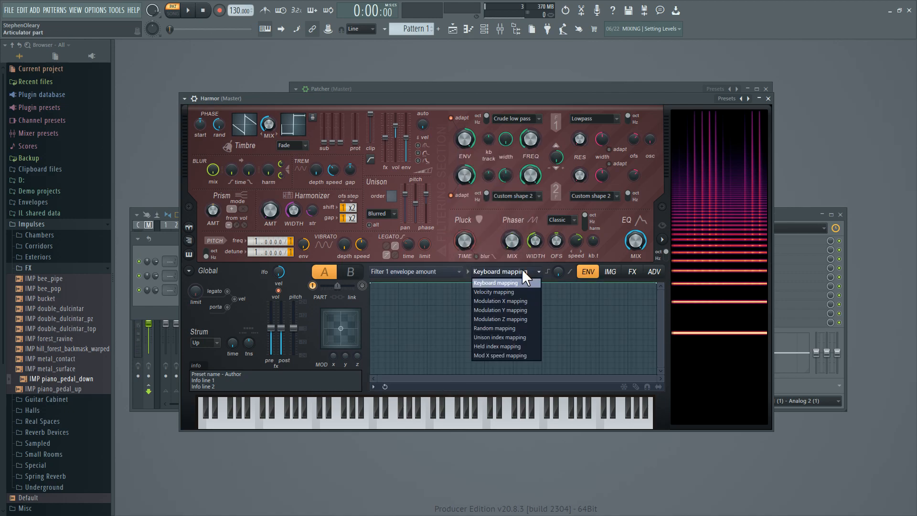
{"action": "left_click", "coordinate": [521, 292]}
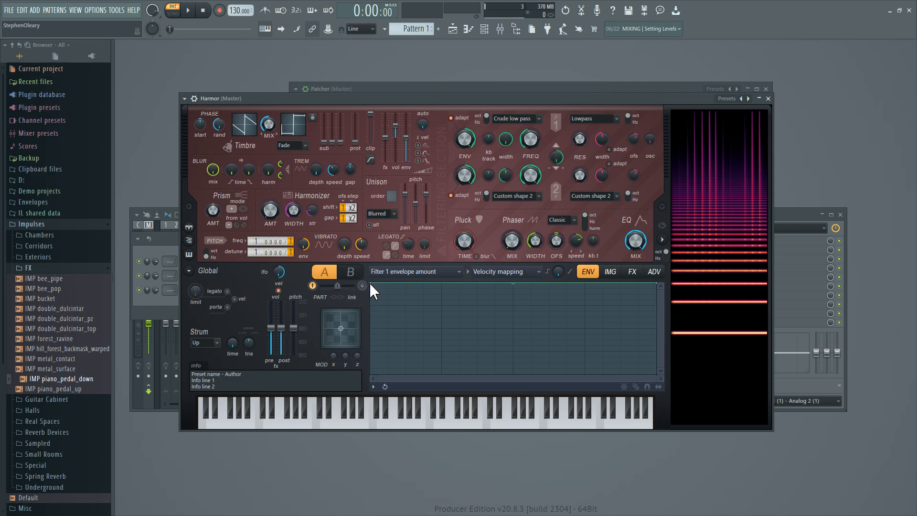
{"action": "left_click_drag", "start_coordinate": [369, 282], "coordinate": [368, 360]}
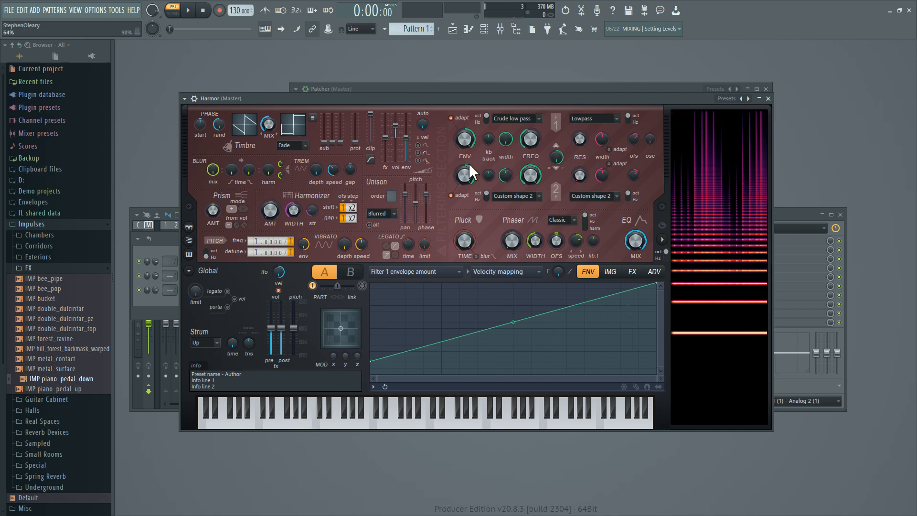
Move the Filter 1 frequency envelope's end point further out and slightly lower, adding a point after the decay and bending the last segment.
{"action": "right_click", "coordinate": [525, 127]}
{"action": "left_click", "coordinate": [553, 153]}
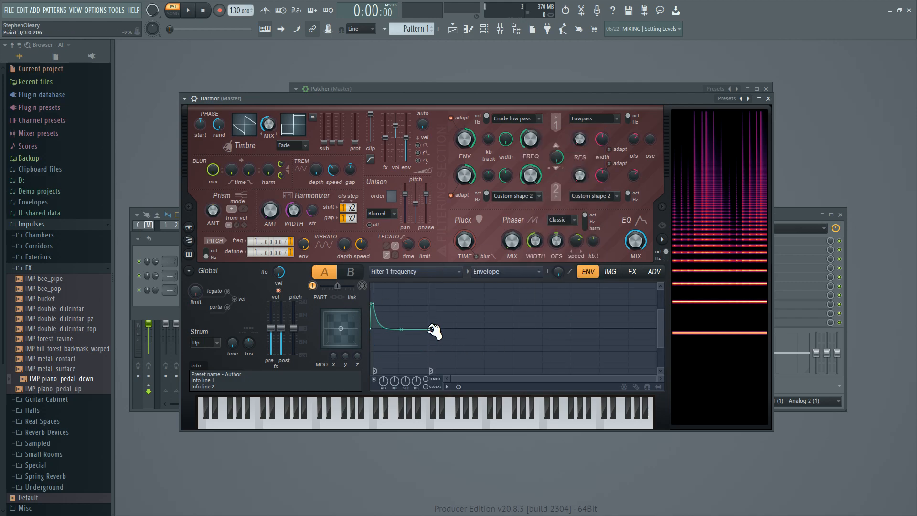
{"action": "left_click_drag", "start_coordinate": [429, 330], "coordinate": [621, 342]}
{"action": "right_click", "coordinate": [416, 329]}
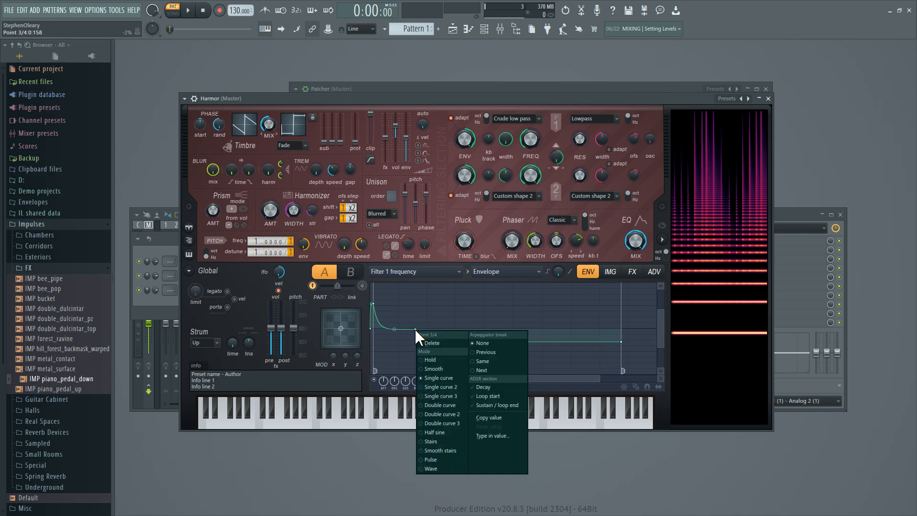
{"action": "left_click", "coordinate": [414, 329]}
{"action": "left_click_drag", "start_coordinate": [518, 342], "coordinate": [519, 332]}
Lengthen the last segment of the Filter 1 frequency envelope and lower its end point for a slow decline.
{"action": "left_click_drag", "start_coordinate": [600, 380], "coordinate": [684, 375]}
{"action": "left_click_drag", "start_coordinate": [476, 343], "coordinate": [649, 351]}
{"action": "left_click_drag", "start_coordinate": [620, 381], "coordinate": [668, 378]}
{"action": "left_click_drag", "start_coordinate": [530, 350], "coordinate": [626, 354]}
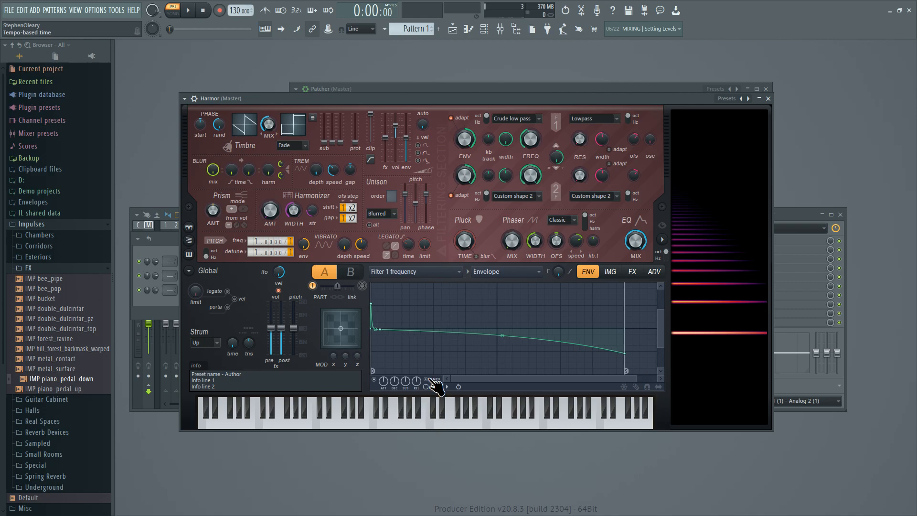
Stretch the Filter 1 frequency envelope's end point across several bars in tempo-based time, auditioning a note.
{"action": "left_click_drag", "start_coordinate": [636, 378], "coordinate": [911, 373]}
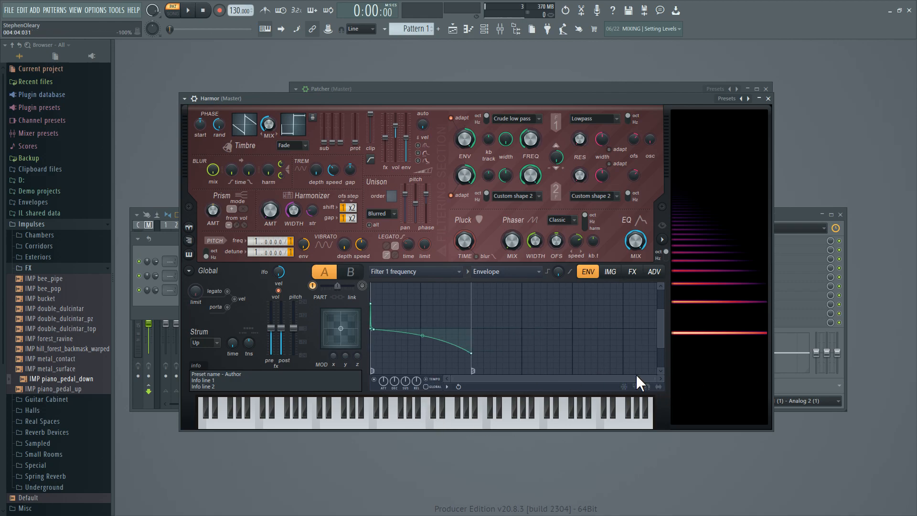
{"action": "left_click_drag", "start_coordinate": [471, 354], "coordinate": [620, 348]}
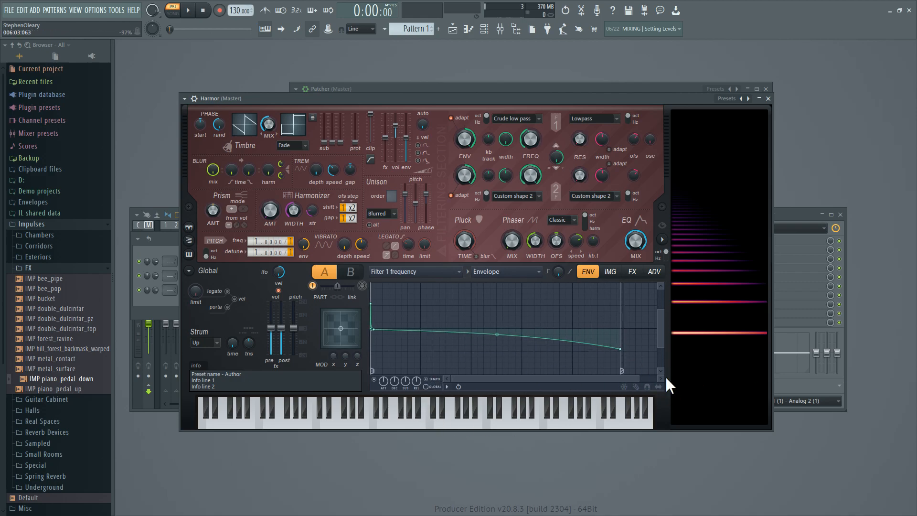
{"action": "left_click_drag", "start_coordinate": [639, 381], "coordinate": [908, 377]}
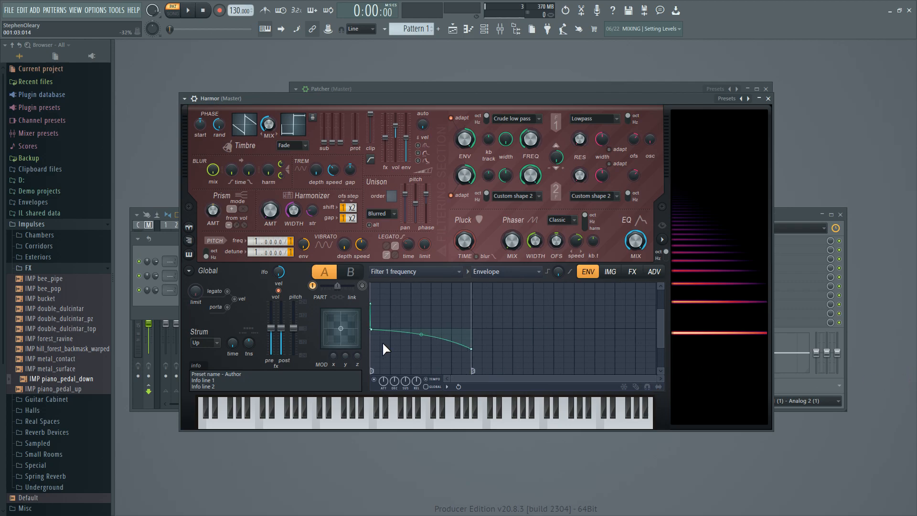
{"action": "key", "text": "m"}
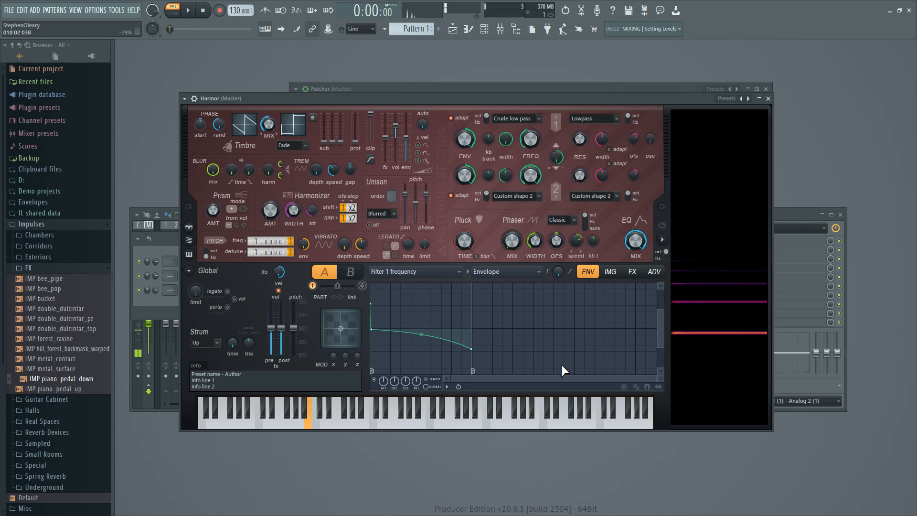
{"action": "left_click_drag", "start_coordinate": [471, 348], "coordinate": [481, 349]}
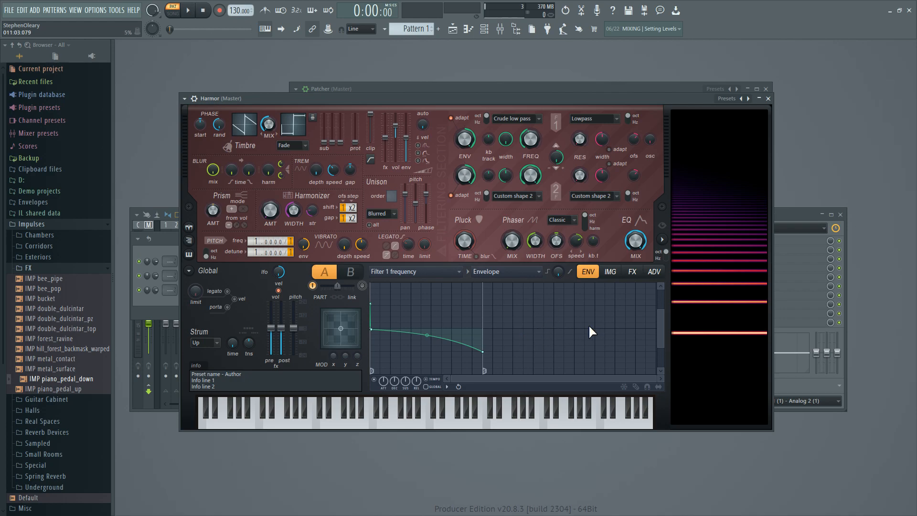
Switch Harmor's phaser to harmonic scale, set its width to 0% and adjust its offset.
{"action": "left_click", "coordinate": [595, 230]}
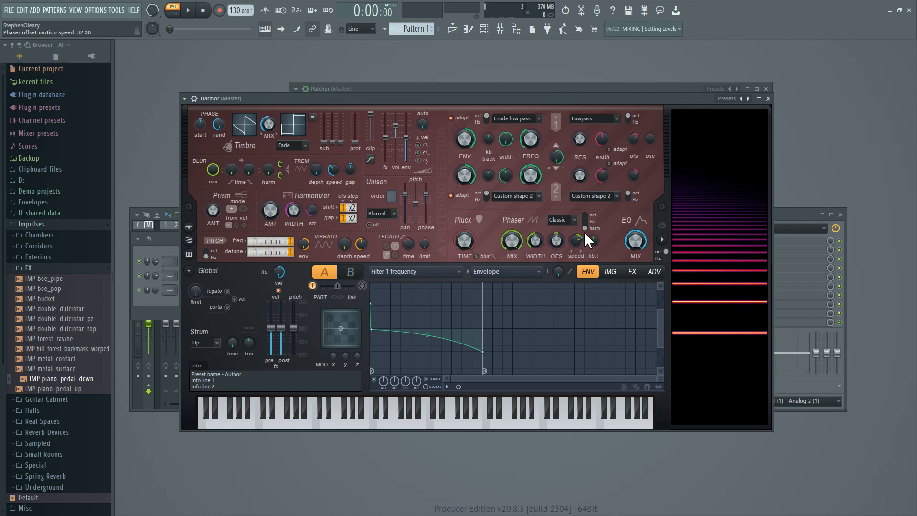
{"action": "left_click_drag", "start_coordinate": [535, 241], "coordinate": [535, 259]}
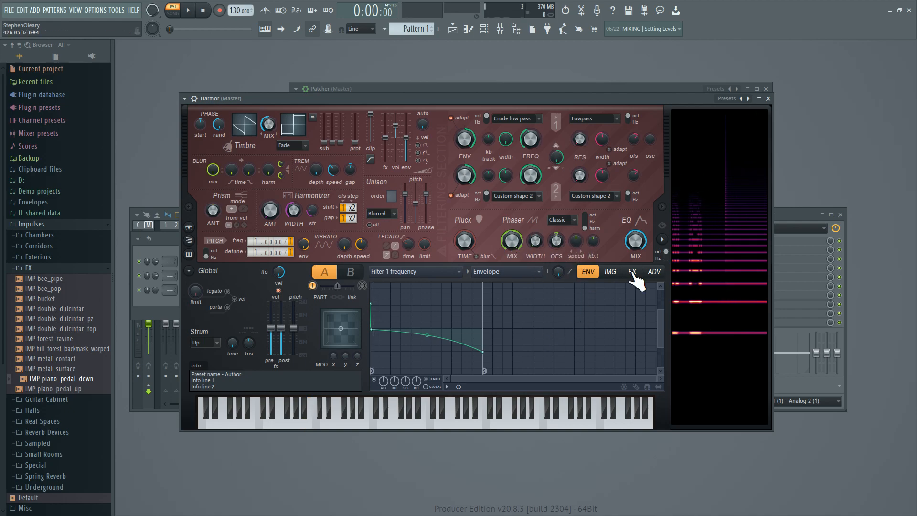
{"action": "left_click_drag", "start_coordinate": [553, 237], "coordinate": [558, 248]}
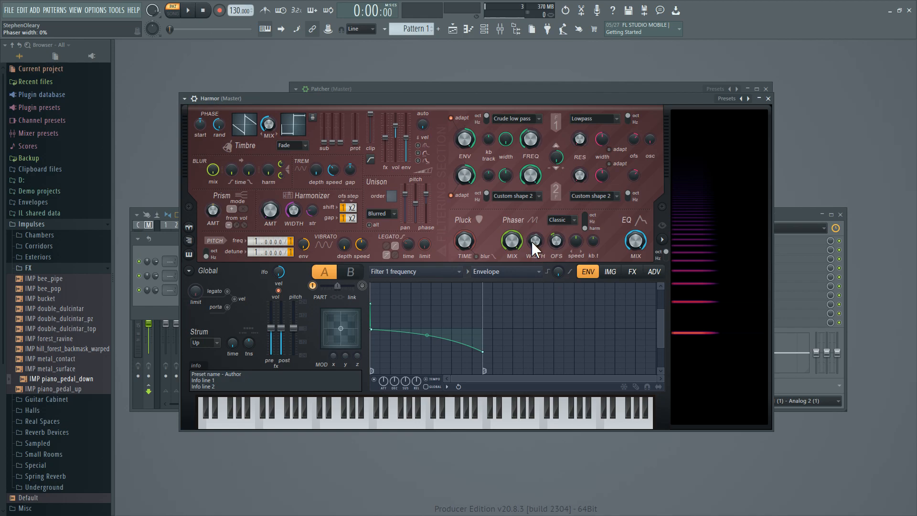
{"action": "left_click_drag", "start_coordinate": [531, 240], "coordinate": [531, 224]}
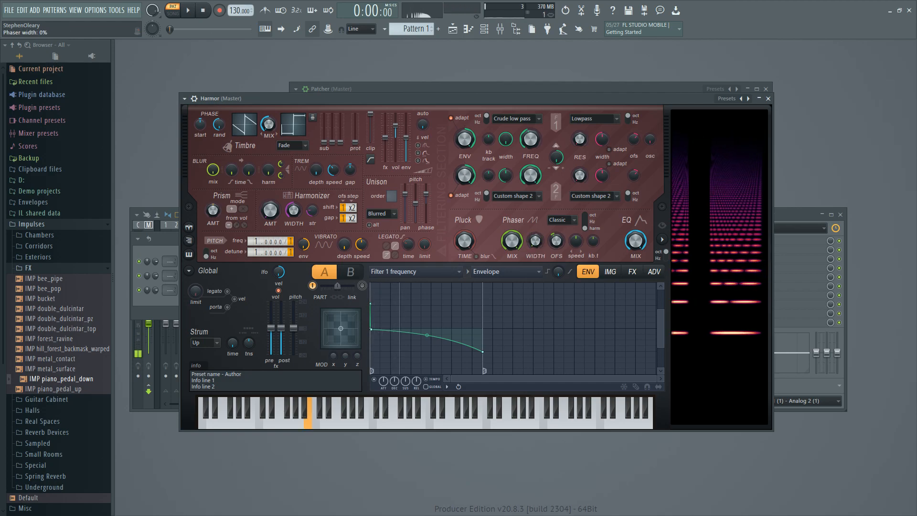
Enable an envelope for the phaser width that rises quickly from the centre along a curve and levels out.
{"action": "right_click", "coordinate": [534, 246]}
{"action": "left_click", "coordinate": [565, 273]}
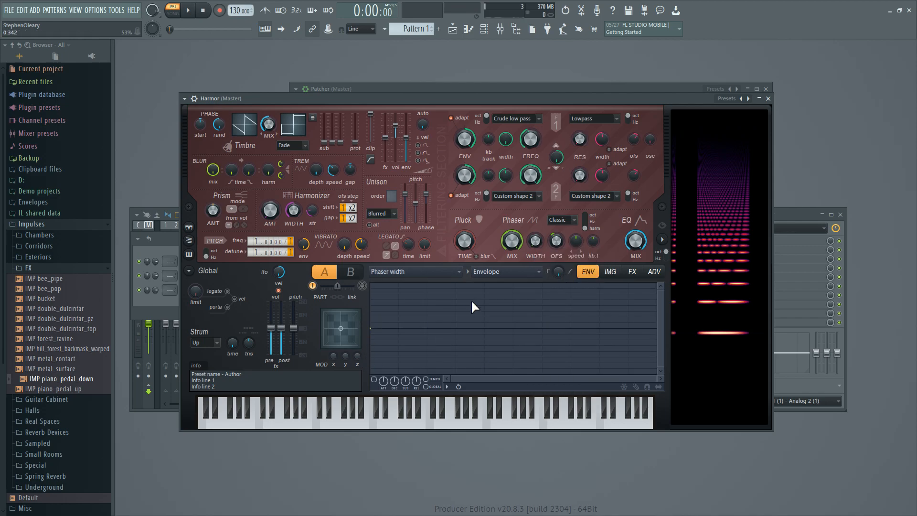
{"action": "left_click", "coordinate": [503, 272]}
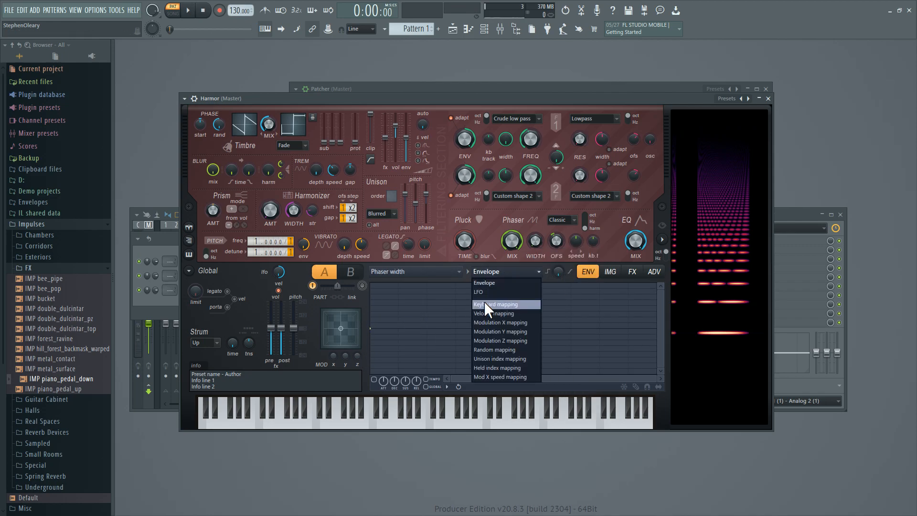
{"action": "left_click", "coordinate": [503, 285]}
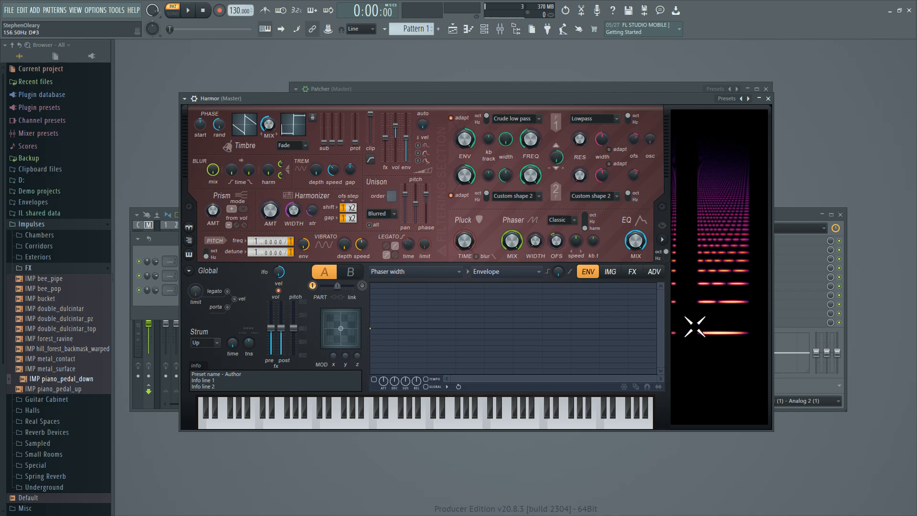
{"action": "left_click_drag", "start_coordinate": [386, 322], "coordinate": [397, 306]}
{"action": "left_click", "coordinate": [374, 380]}
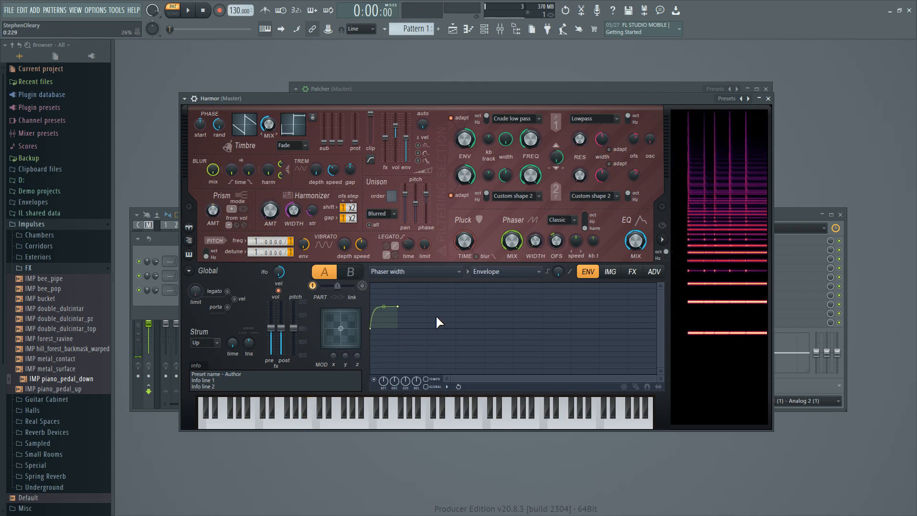
{"action": "mouse_move", "coordinate": [384, 306]}
{"action": "left_mouse_down"}
{"action": "mouse_move", "coordinate": [384, 326]}
{"action": "mouse_move", "coordinate": [385, 296]}
{"action": "left_mouse_up"}
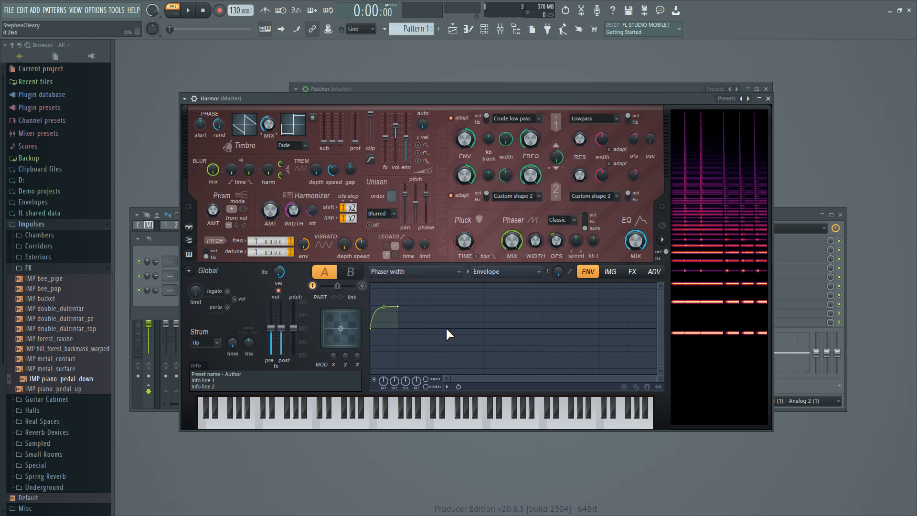
Give the phaser width a velocity mapping whose low-velocity end sits slightly below the centre line.
{"action": "right_click", "coordinate": [530, 242]}
{"action": "left_click", "coordinate": [534, 325]}
{"action": "left_click", "coordinate": [500, 266]}
{"action": "left_click", "coordinate": [526, 314]}
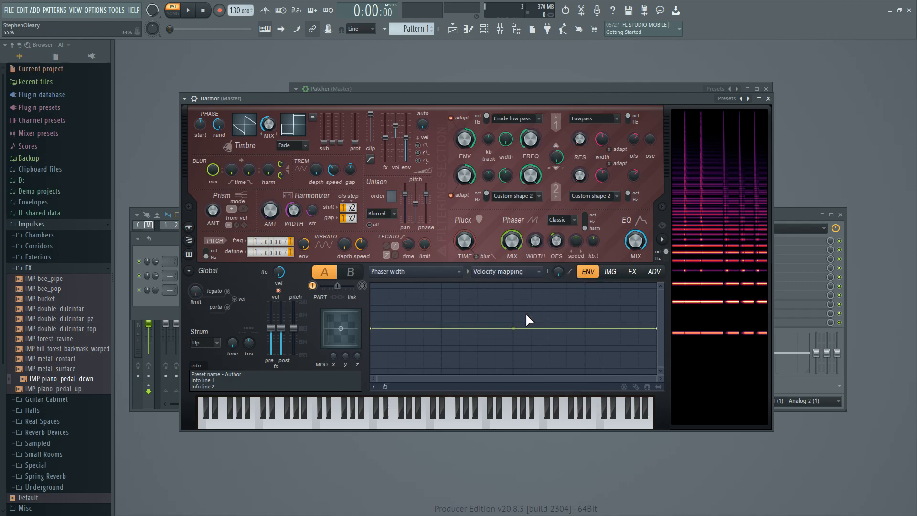
{"action": "left_click_drag", "start_coordinate": [371, 329], "coordinate": [382, 389]}
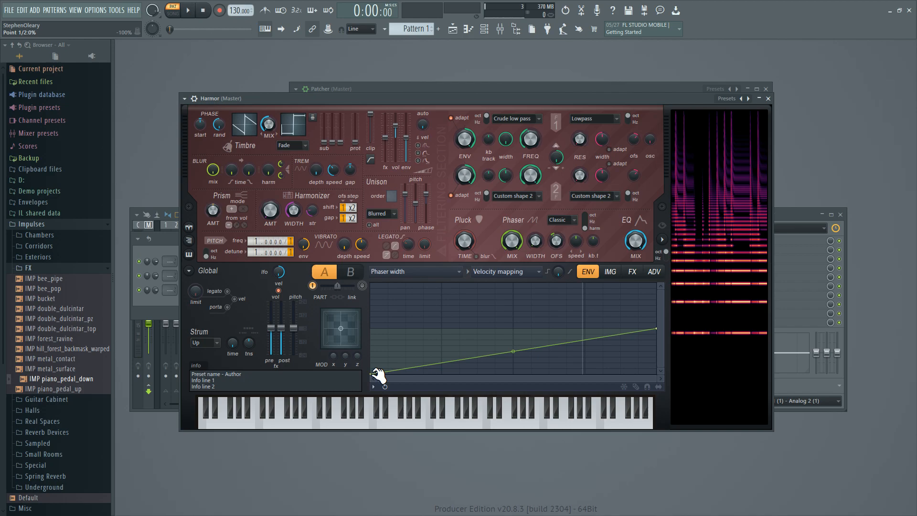
{"action": "left_click_drag", "start_coordinate": [376, 374], "coordinate": [372, 336]}
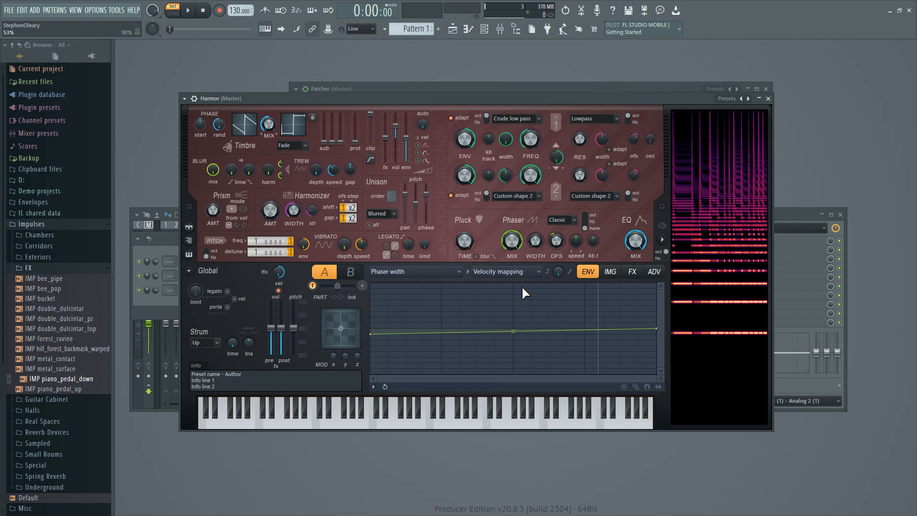
Add a random mapping to the phaser width with its end point slightly below the centre line.
{"action": "left_click", "coordinate": [525, 271]}
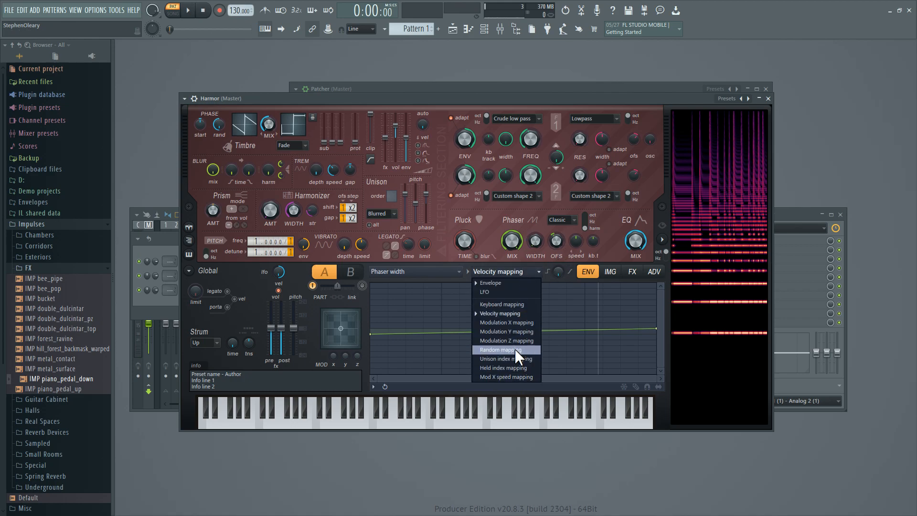
{"action": "left_click", "coordinate": [515, 349]}
{"action": "left_click_drag", "start_coordinate": [656, 329], "coordinate": [659, 338]}
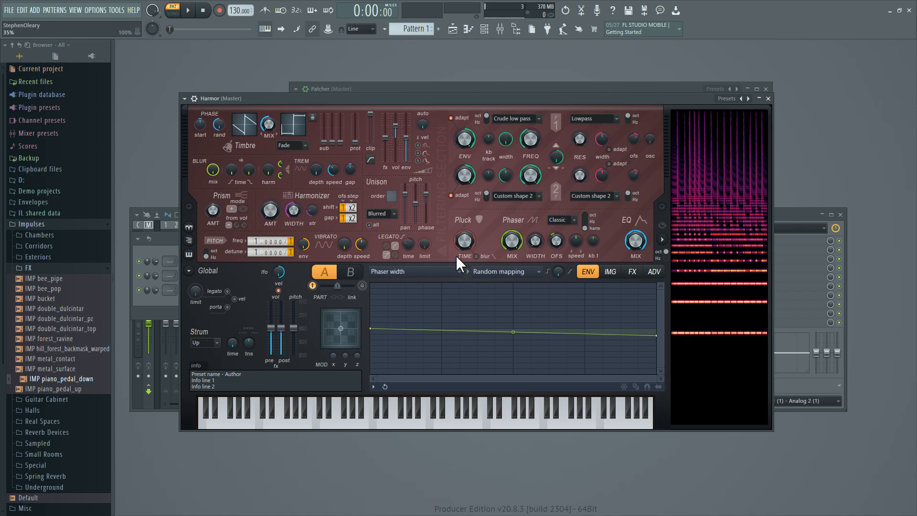
Reshape the pluck curve into a gradual fall with a steeper final drop, and set the pluck decay length to 46%.
{"action": "left_click", "coordinate": [420, 270]}
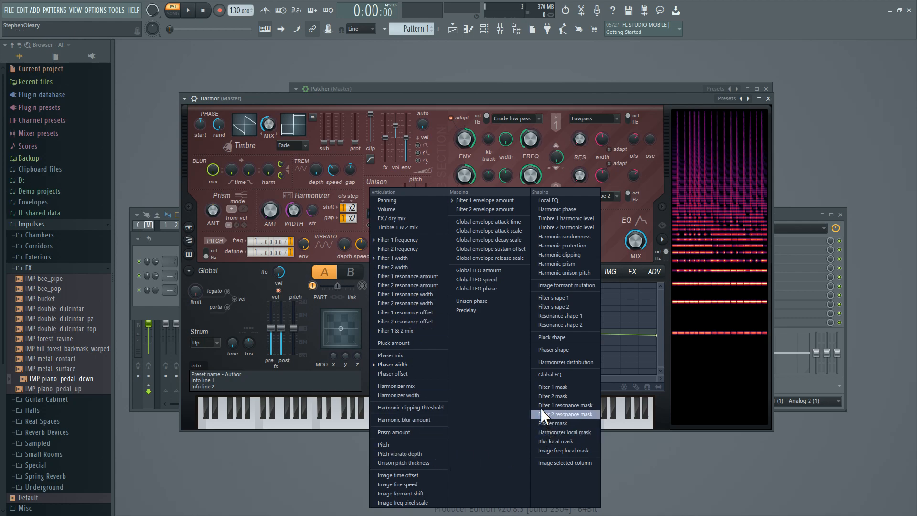
{"action": "left_click", "coordinate": [554, 337]}
{"action": "left_click_drag", "start_coordinate": [516, 328], "coordinate": [516, 300]}
{"action": "right_click", "coordinate": [596, 315]}
{"action": "left_click_drag", "start_coordinate": [627, 333], "coordinate": [626, 353]}
{"action": "right_click", "coordinate": [608, 327]}
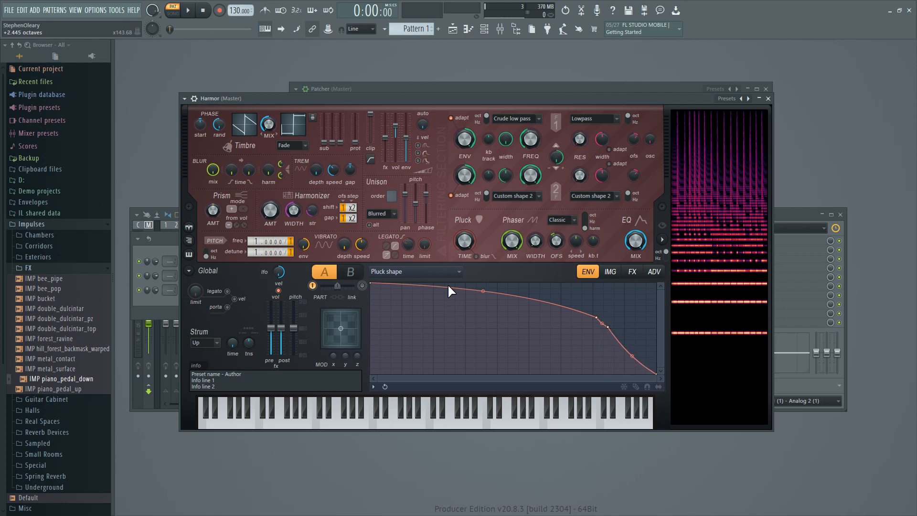
{"action": "left_click_drag", "start_coordinate": [462, 240], "coordinate": [462, 254]}
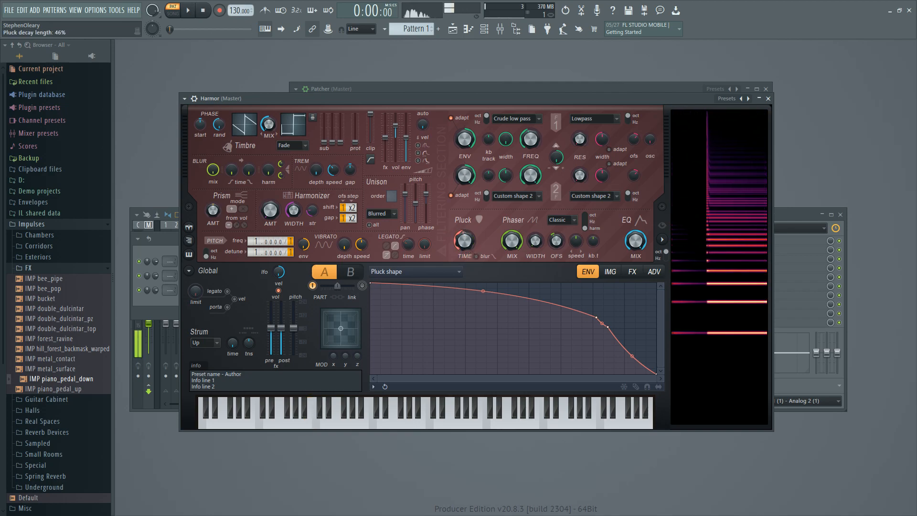
Map the pluck amount to velocity, lowering the low-velocity end of the curve to the minimum.
{"action": "right_click", "coordinate": [466, 238]}
{"action": "mouse_move", "coordinate": [502, 273]}
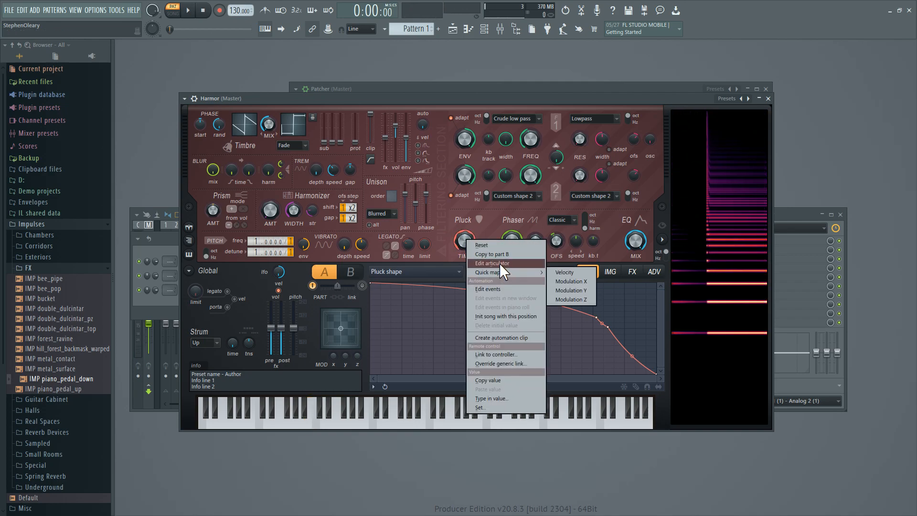
{"action": "left_click", "coordinate": [564, 272]}
{"action": "left_click", "coordinate": [523, 271]}
{"action": "left_click", "coordinate": [511, 313]}
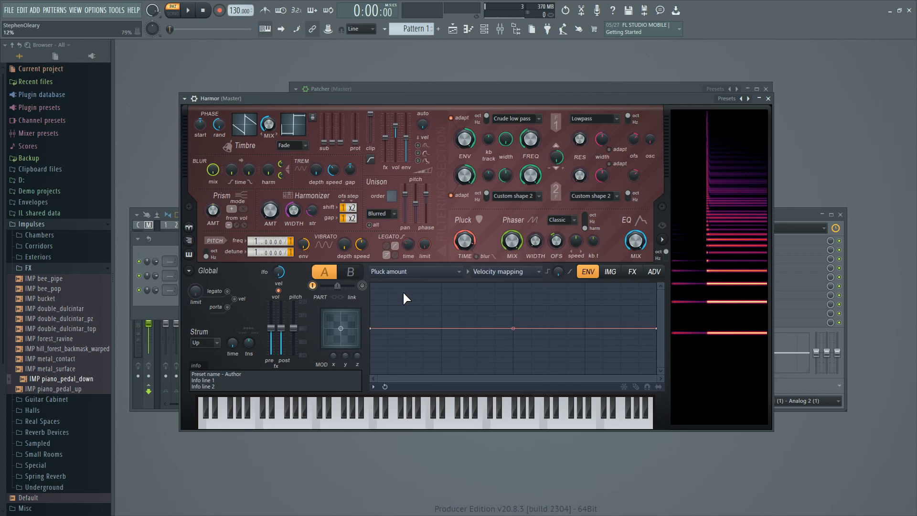
{"action": "left_click_drag", "start_coordinate": [372, 329], "coordinate": [369, 388]}
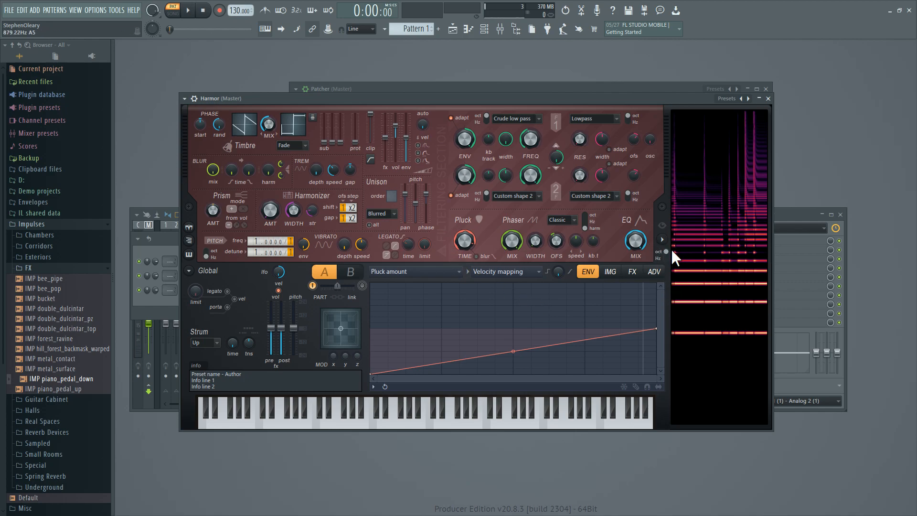
Turn off smooth modulation in the advanced settings, set the precision to Perfect and reduce the grain.
{"action": "left_click", "coordinate": [657, 276]}
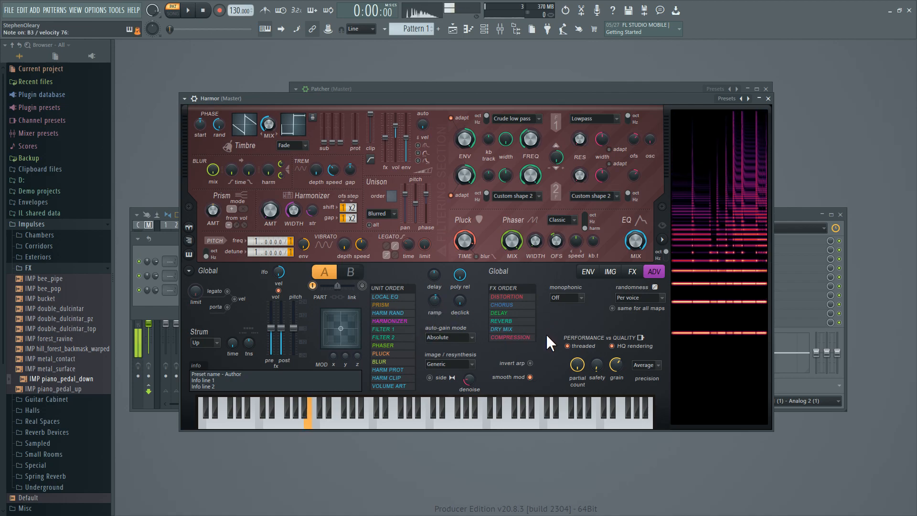
{"action": "left_click", "coordinate": [530, 378]}
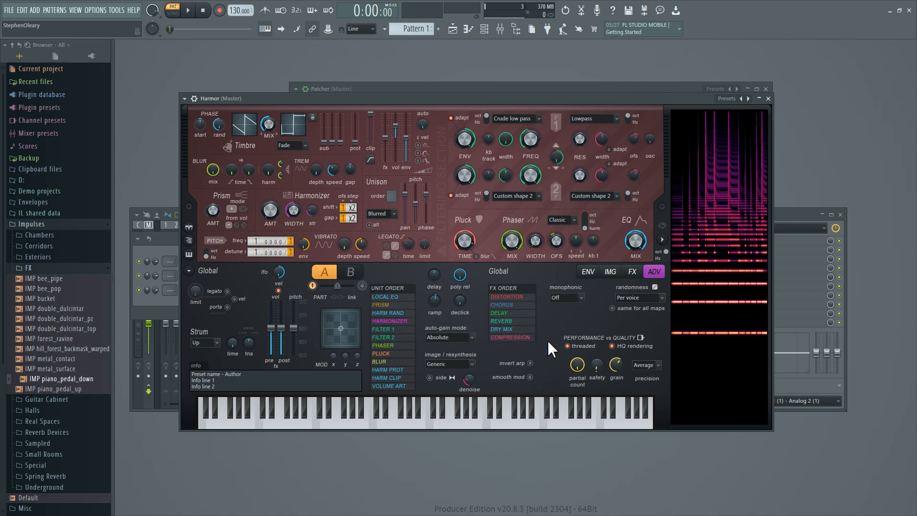
{"action": "left_click", "coordinate": [647, 362]}
{"action": "left_click_drag", "start_coordinate": [616, 365], "coordinate": [616, 396]}
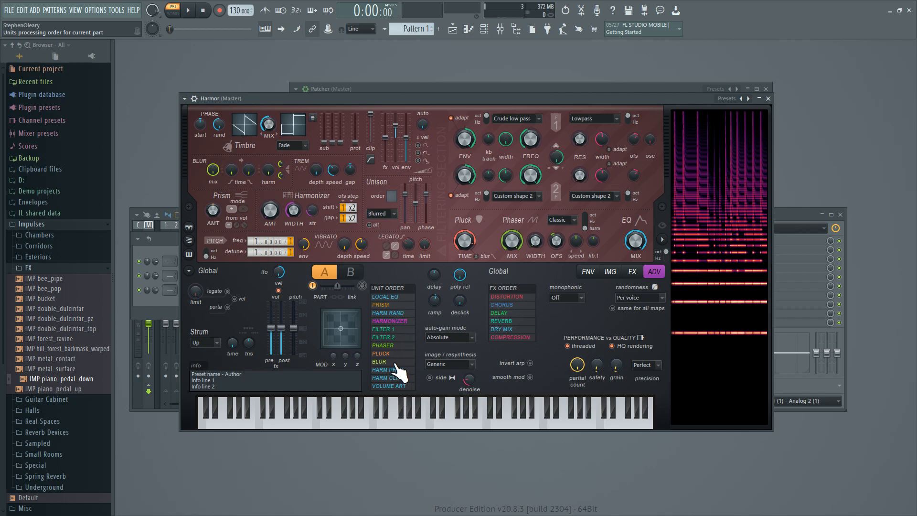
Reorder the processing units so that Blur comes before Pluck and Filter 1 follows Pluck.
{"action": "left_click_drag", "start_coordinate": [400, 333], "coordinate": [400, 366]}
{"action": "left_click_drag", "start_coordinate": [392, 350], "coordinate": [400, 360]}
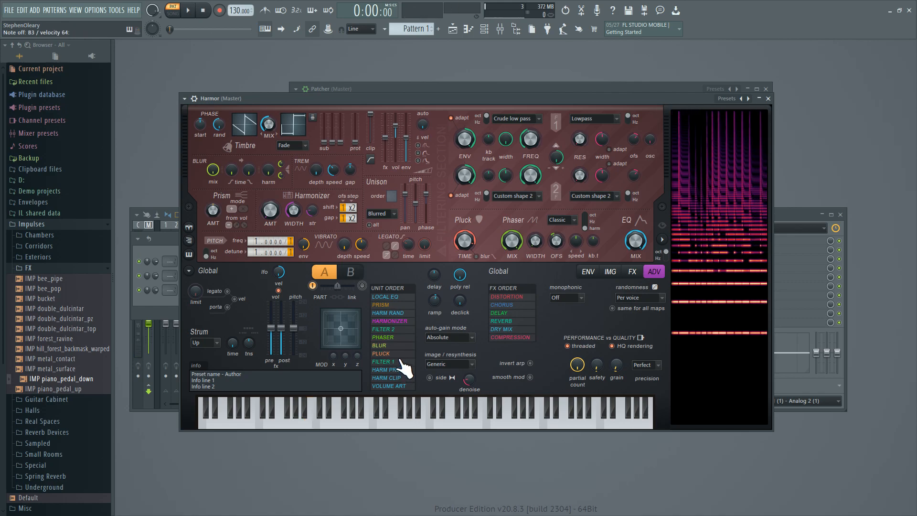
Tune the blur section by raising the harmonic blur and lowering the time blur decay and blur mix.
{"action": "left_click", "coordinate": [610, 272]}
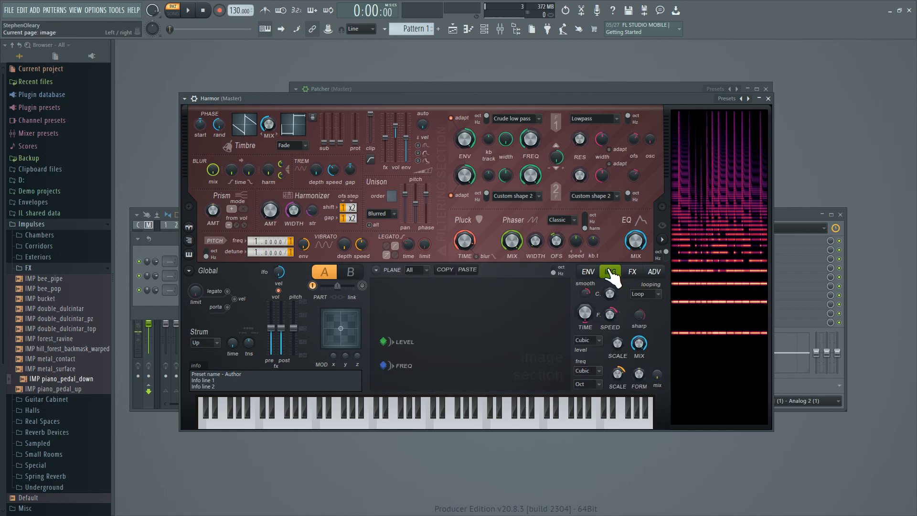
{"action": "left_click", "coordinate": [632, 272]}
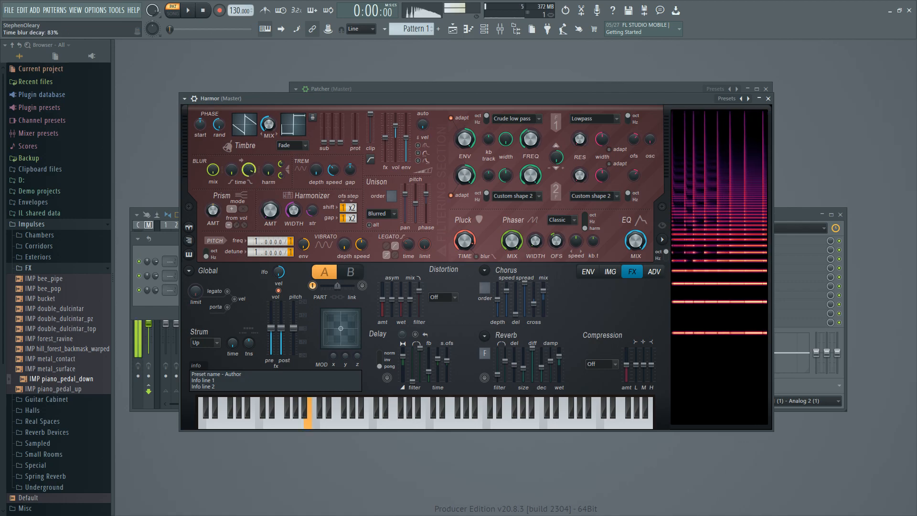
{"action": "left_click_drag", "start_coordinate": [268, 170], "coordinate": [269, 147]}
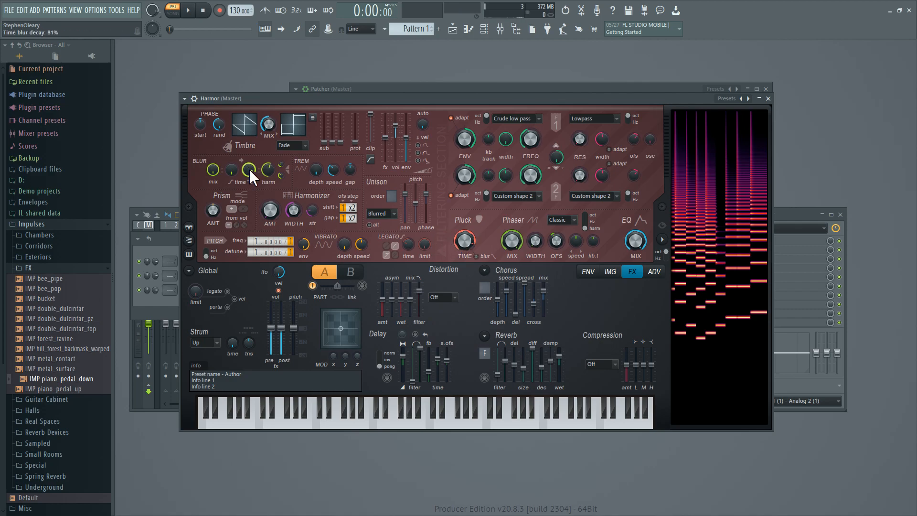
{"action": "left_click_drag", "start_coordinate": [248, 168], "coordinate": [249, 199]}
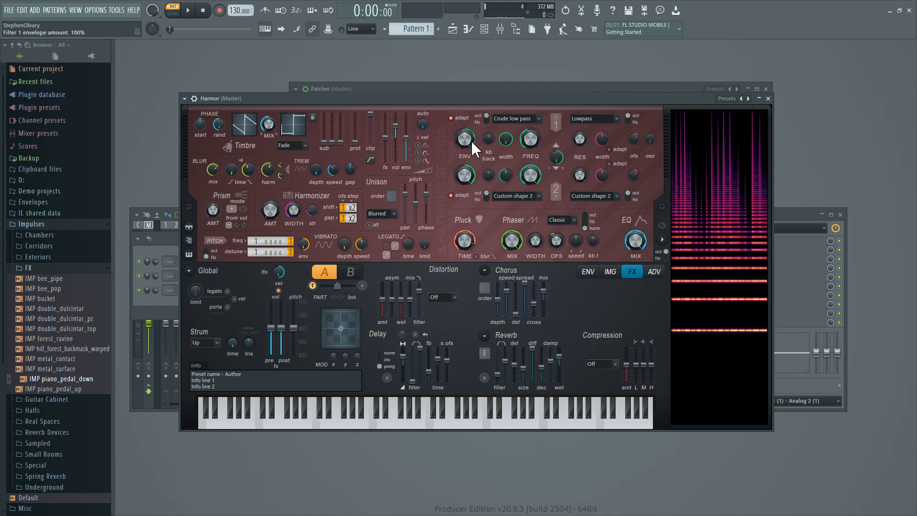
{"action": "right_click", "coordinate": [523, 140]}
{"action": "left_click", "coordinate": [519, 135]}
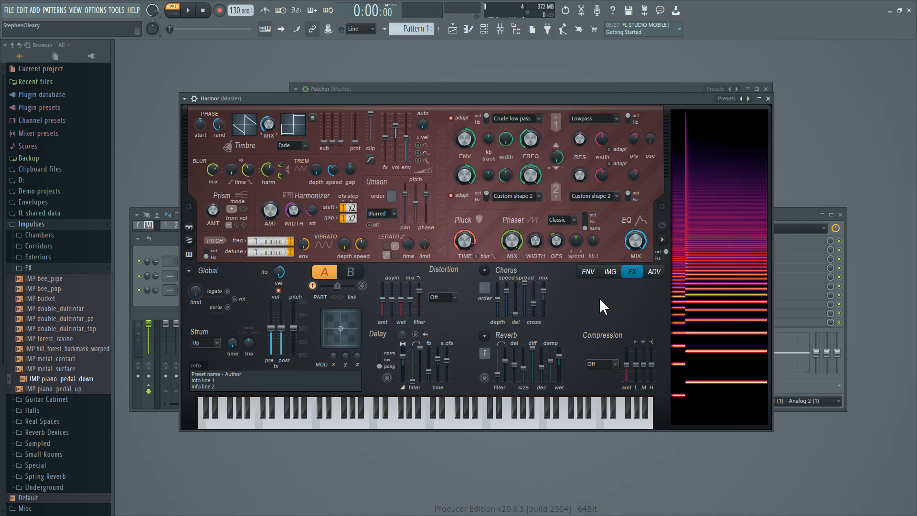
Set the unison order to 2, lower the unison panning and set the pitch thickness to 13%.
{"action": "left_click_drag", "start_coordinate": [390, 195], "coordinate": [390, 189]}
{"action": "left_click_drag", "start_coordinate": [407, 193], "coordinate": [420, 217]}
{"action": "left_click_drag", "start_coordinate": [416, 213], "coordinate": [416, 216]}
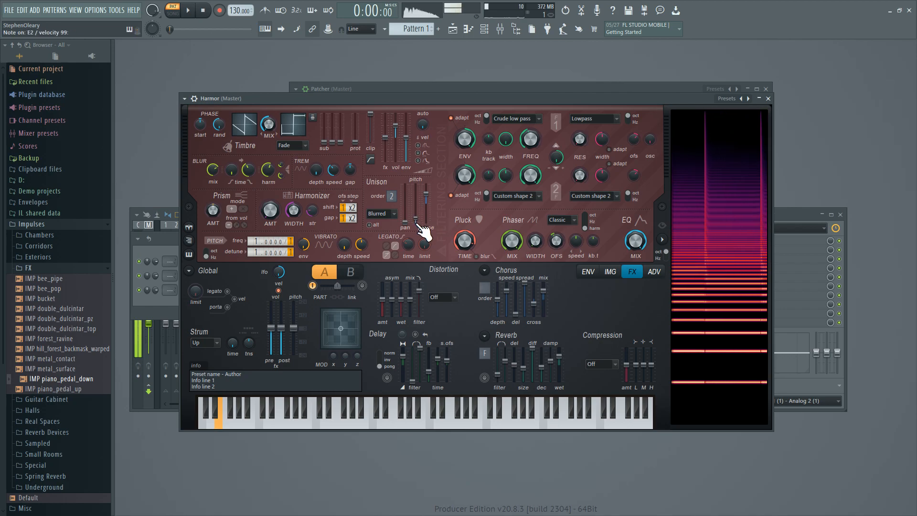
{"action": "left_click_drag", "start_coordinate": [416, 219], "coordinate": [415, 218]}
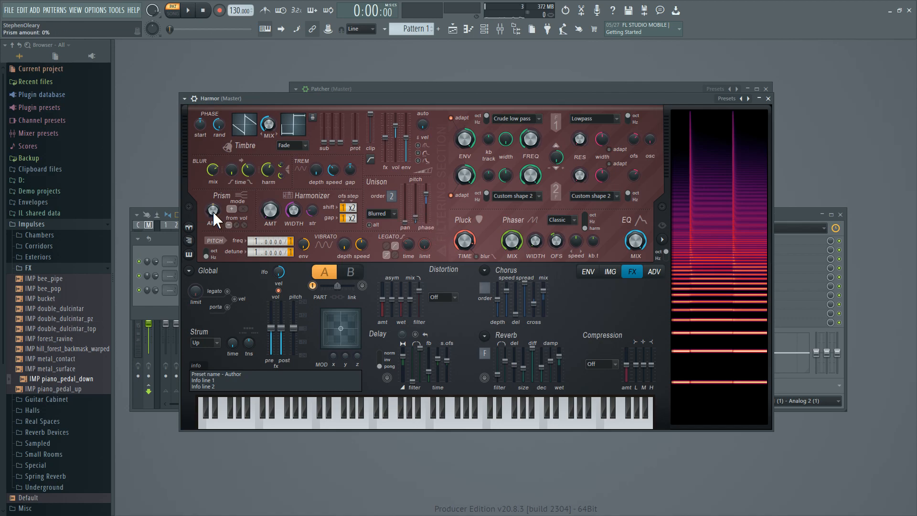
Give the unison pitch thickness a keyboard mapping that curves down from maximum at the lowest keys to minimum at the highest.
{"action": "right_click", "coordinate": [415, 205]}
{"action": "left_click", "coordinate": [451, 222]}
{"action": "right_click", "coordinate": [417, 205]}
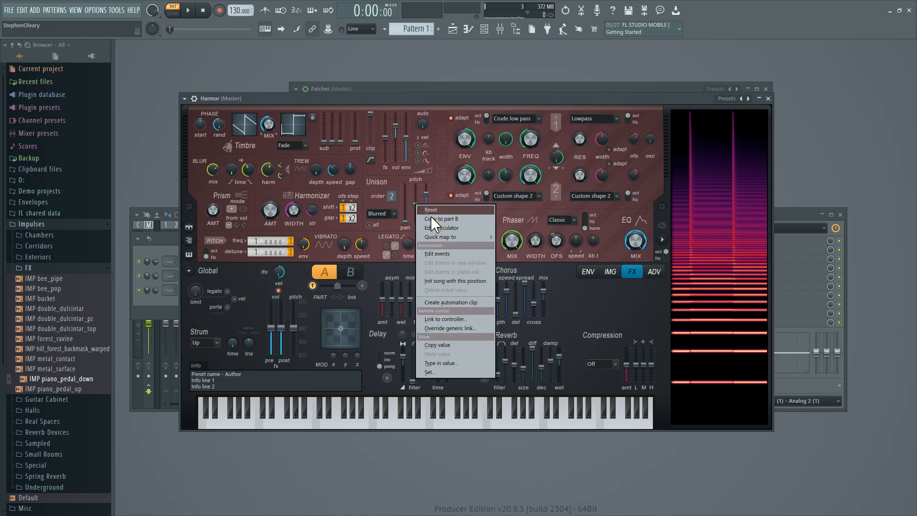
{"action": "left_click", "coordinate": [441, 229]}
{"action": "left_click", "coordinate": [526, 273]}
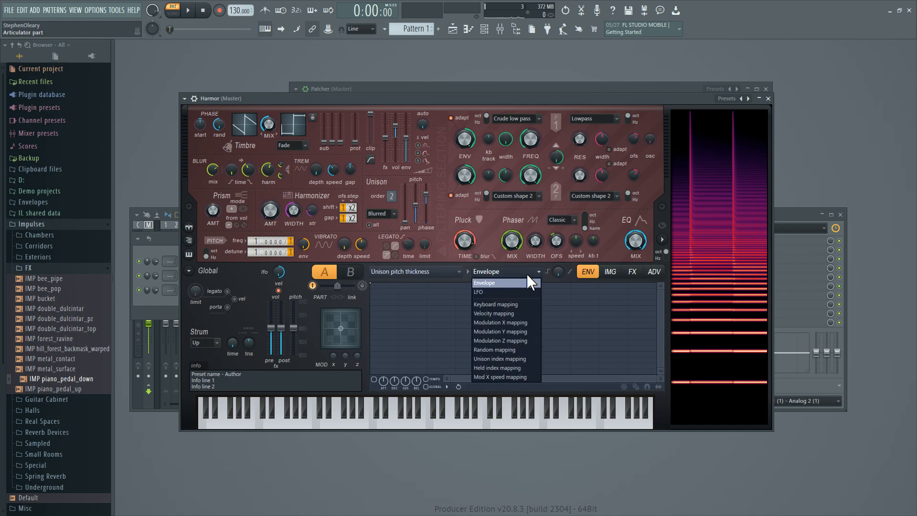
{"action": "left_click", "coordinate": [528, 304]}
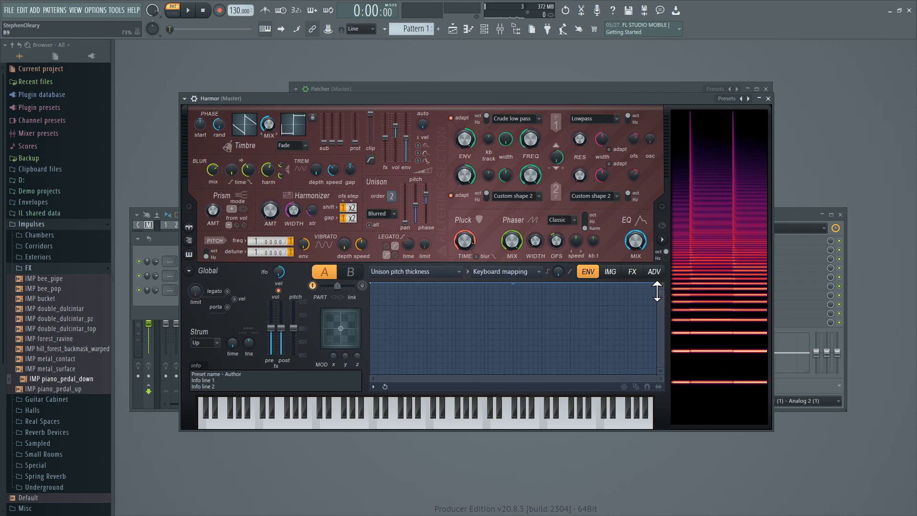
{"action": "left_click_drag", "start_coordinate": [653, 286], "coordinate": [642, 420]}
{"action": "left_click_drag", "start_coordinate": [502, 331], "coordinate": [501, 358]}
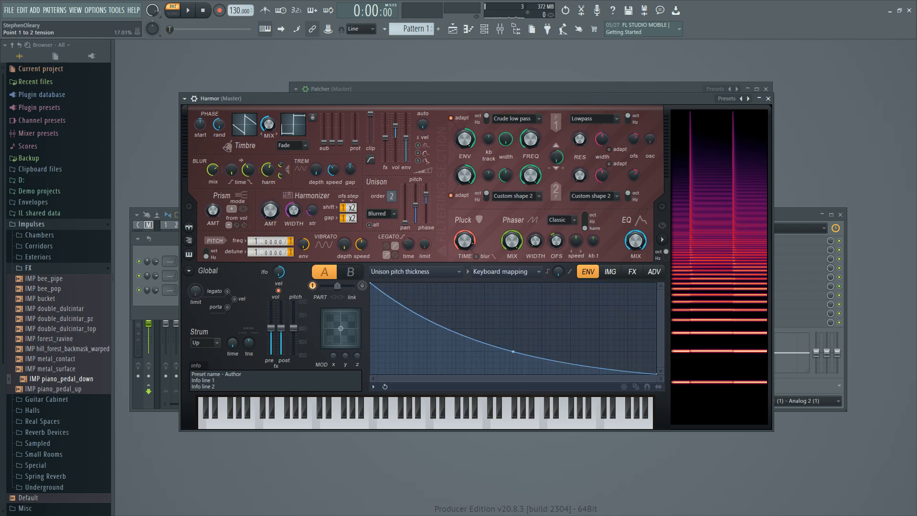
Give the unison phase a keyboard mapping that curves down from maximum to just above the centre line at the highest keys.
{"action": "right_click", "coordinate": [426, 191]}
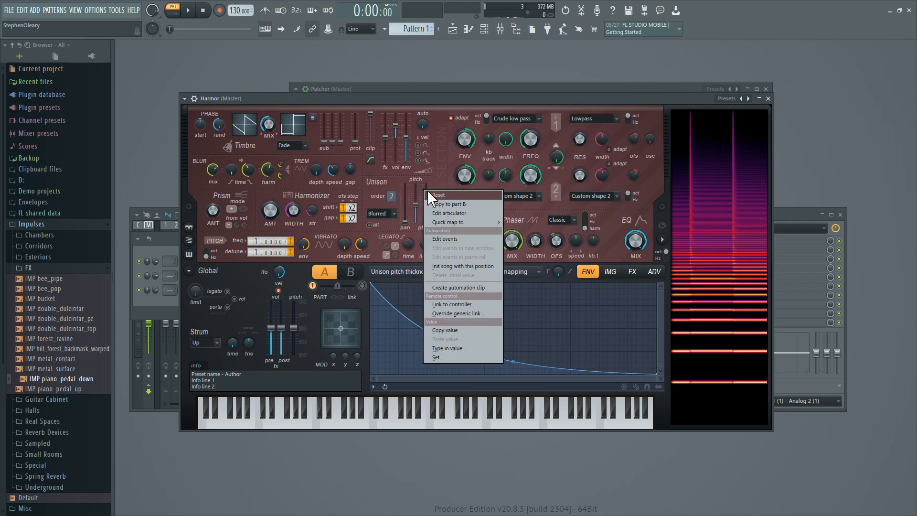
{"action": "left_click", "coordinate": [457, 212]}
{"action": "left_click", "coordinate": [524, 270]}
{"action": "left_click", "coordinate": [524, 272]}
{"action": "left_click_drag", "start_coordinate": [653, 283], "coordinate": [659, 325]}
{"action": "left_click_drag", "start_coordinate": [512, 306], "coordinate": [519, 319]}
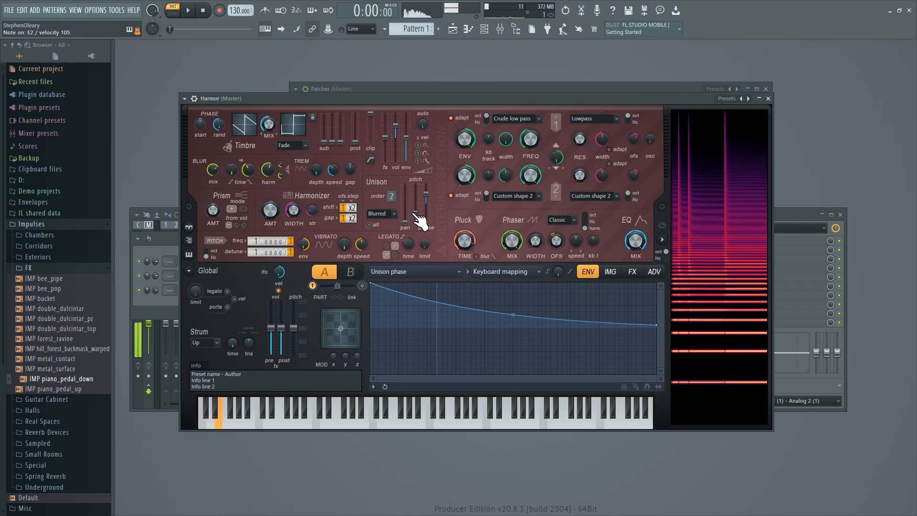
Give the volume a unison index mapping that slopes down from maximum at the first voice to slightly above half at the last.
{"action": "left_click", "coordinate": [416, 271]}
{"action": "left_click", "coordinate": [422, 235]}
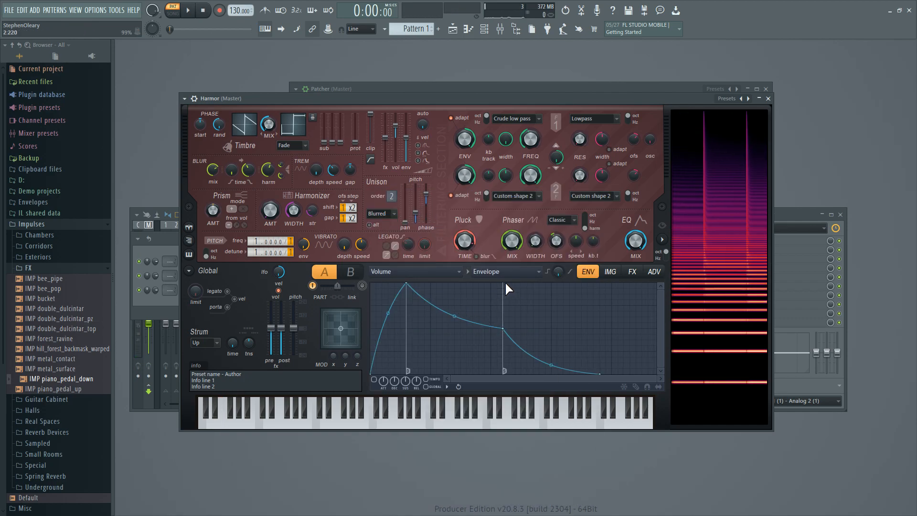
{"action": "left_click", "coordinate": [504, 272]}
{"action": "left_click", "coordinate": [529, 366]}
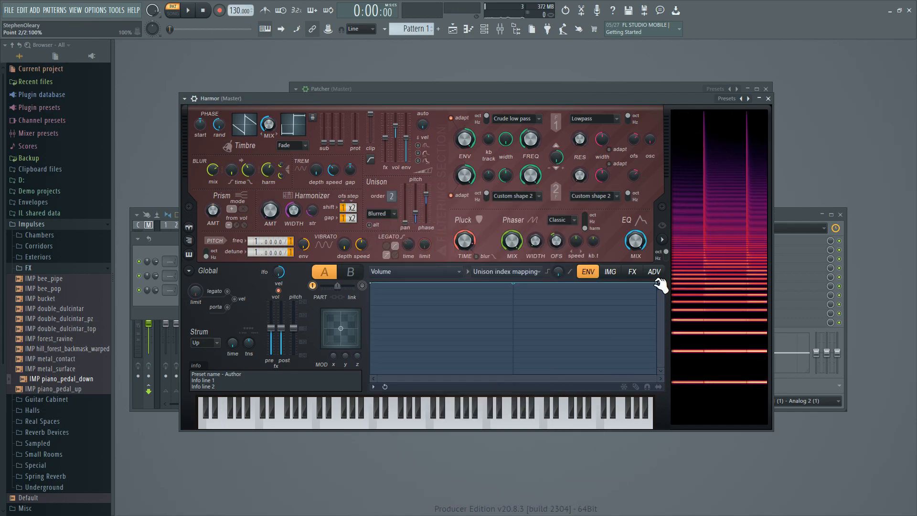
{"action": "left_click_drag", "start_coordinate": [657, 283], "coordinate": [657, 303]}
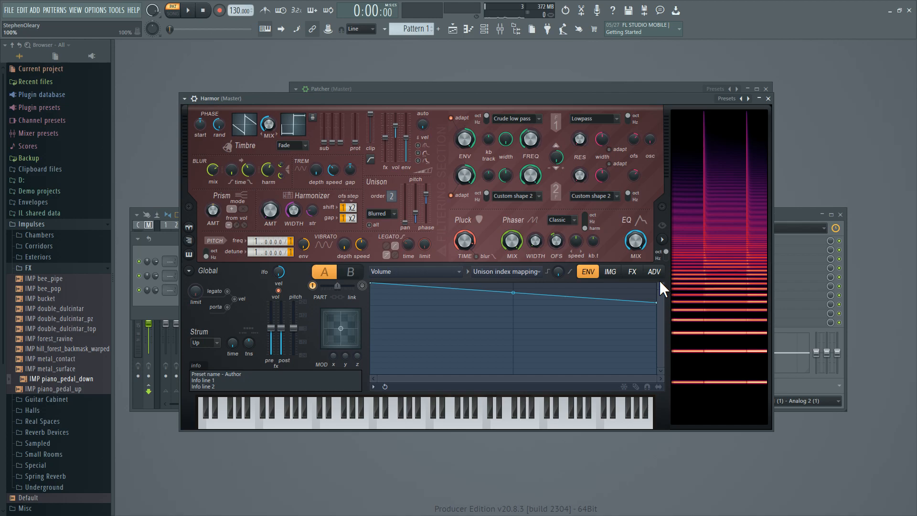
{"action": "left_click_drag", "start_coordinate": [653, 303], "coordinate": [657, 324]}
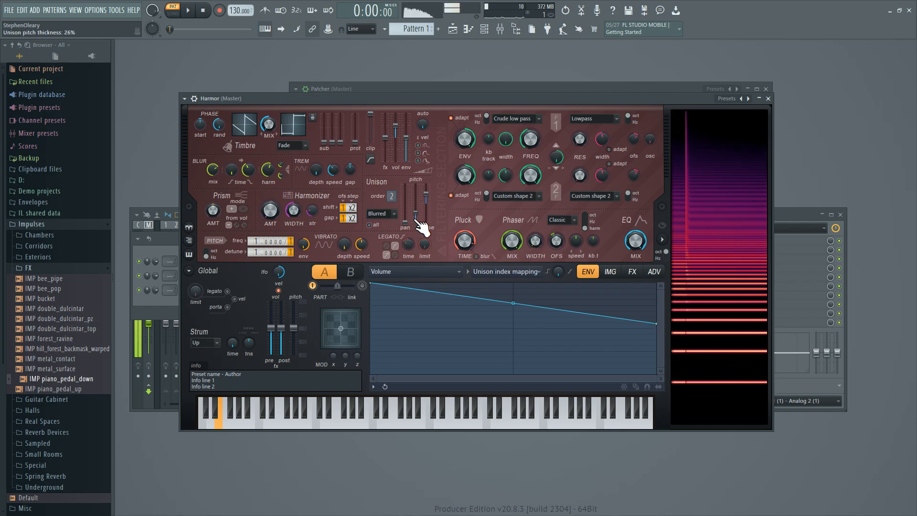
Shape the harmonic unison pitch with four added points, alternating below and above the centre line, with the highest peak at the upper harmonics.
{"action": "left_click", "coordinate": [457, 273]}
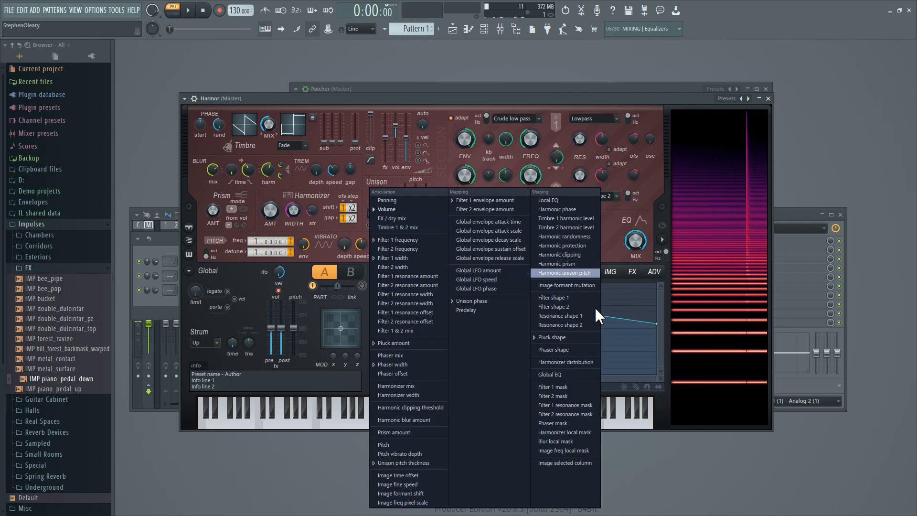
{"action": "left_click", "coordinate": [581, 275]}
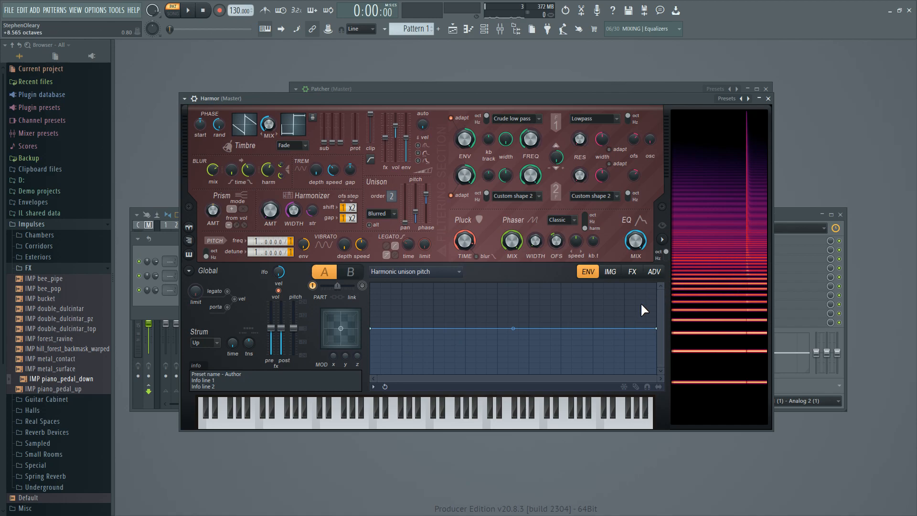
{"action": "right_click", "coordinate": [421, 348]}
{"action": "right_click", "coordinate": [482, 312]}
{"action": "right_click", "coordinate": [581, 349]}
{"action": "right_click", "coordinate": [603, 296]}
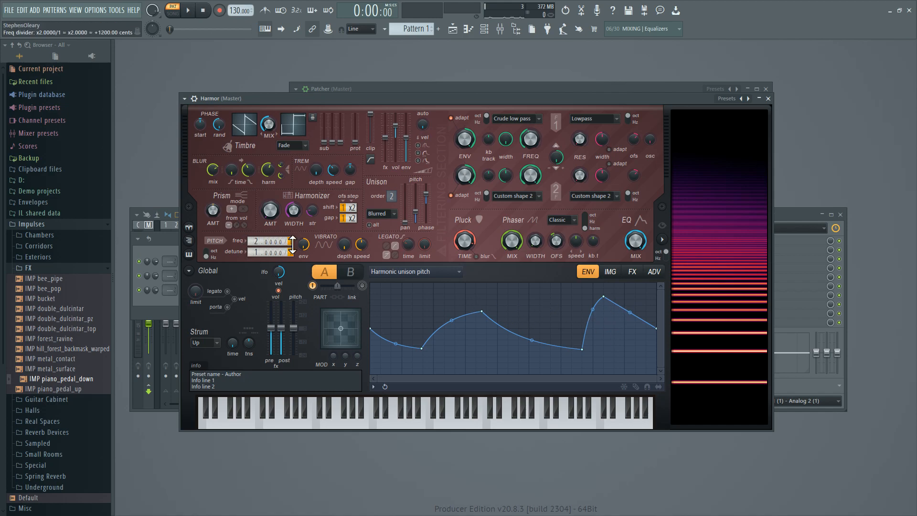
Try a pitch frequency multiplier and divider of 2, and return both to 1.
{"action": "scroll", "coordinate": [292, 243], "scroll_direction": "up", "scroll_amount": 1}
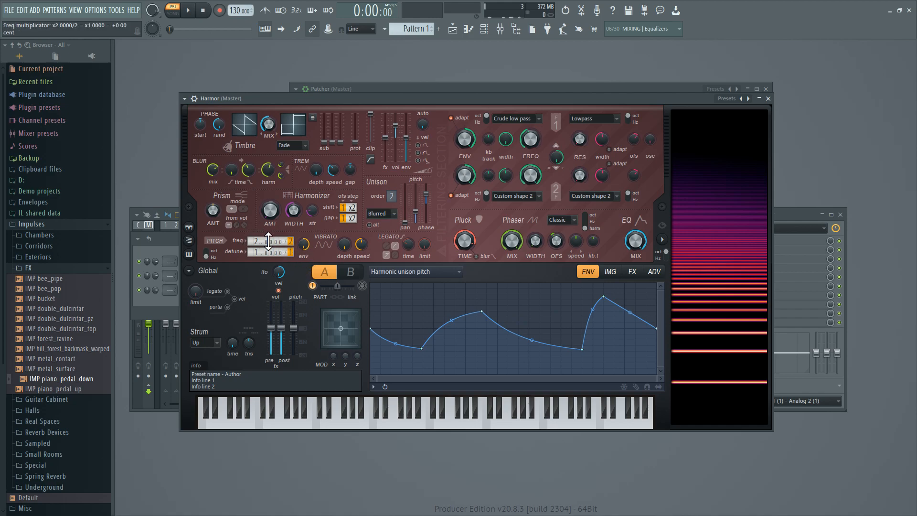
{"action": "scroll", "coordinate": [290, 243], "scroll_direction": "down", "scroll_amount": 1}
{"action": "scroll", "coordinate": [290, 243], "scroll_direction": "up", "scroll_amount": 2}
{"action": "scroll", "coordinate": [247, 237], "scroll_direction": "down", "scroll_amount": 1}
{"action": "scroll", "coordinate": [247, 237], "scroll_direction": "up", "scroll_amount": 1}
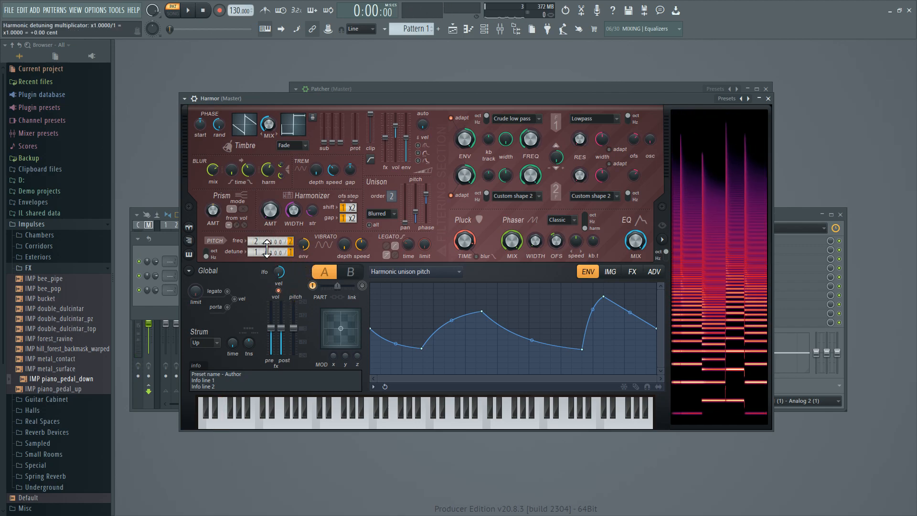
{"action": "scroll", "coordinate": [293, 242], "scroll_direction": "down", "scroll_amount": 1}
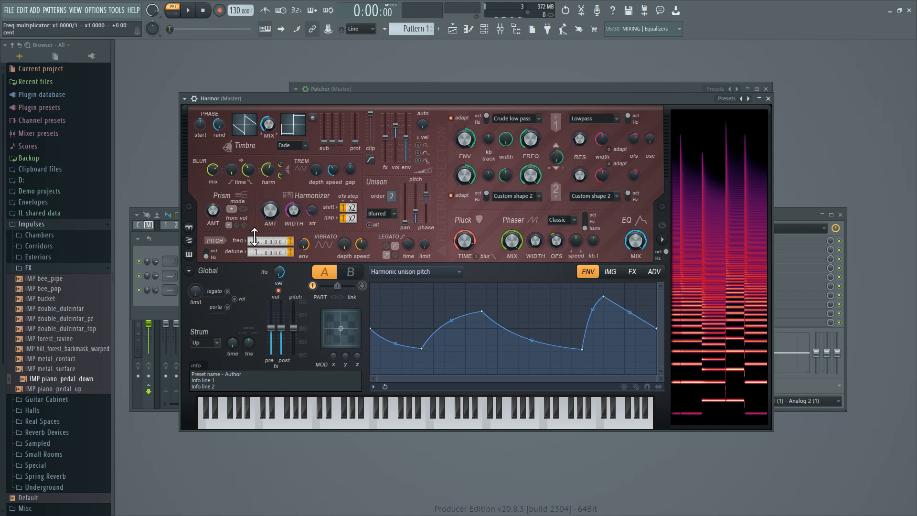
{"action": "scroll", "coordinate": [280, 241], "scroll_direction": "down", "scroll_amount": 1}
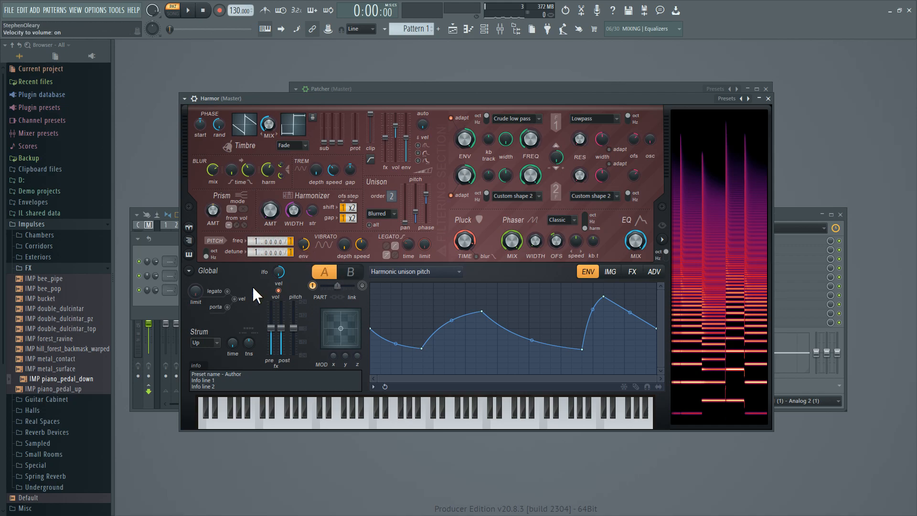
Set the harmonic detune multiplier to 1.0200 and the pitch frequency ratio to 1.9800/2.
{"action": "mouse_move", "coordinate": [271, 249]}
{"action": "left_mouse_down"}
{"action": "mouse_move", "coordinate": [271, 237]}
{"action": "mouse_move", "coordinate": [271, 253]}
{"action": "left_mouse_up"}
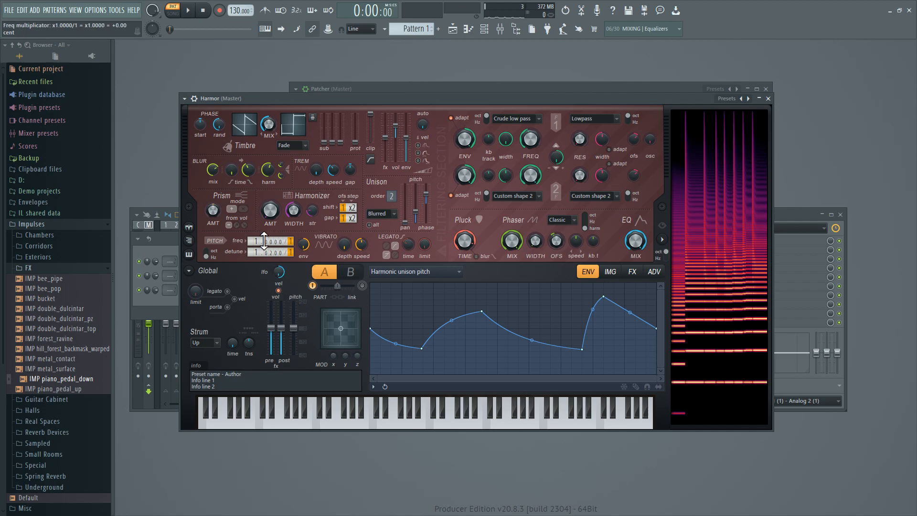
{"action": "scroll", "coordinate": [258, 240], "scroll_direction": "up", "scroll_amount": 1}
{"action": "scroll", "coordinate": [291, 242], "scroll_direction": "up", "scroll_amount": 1}
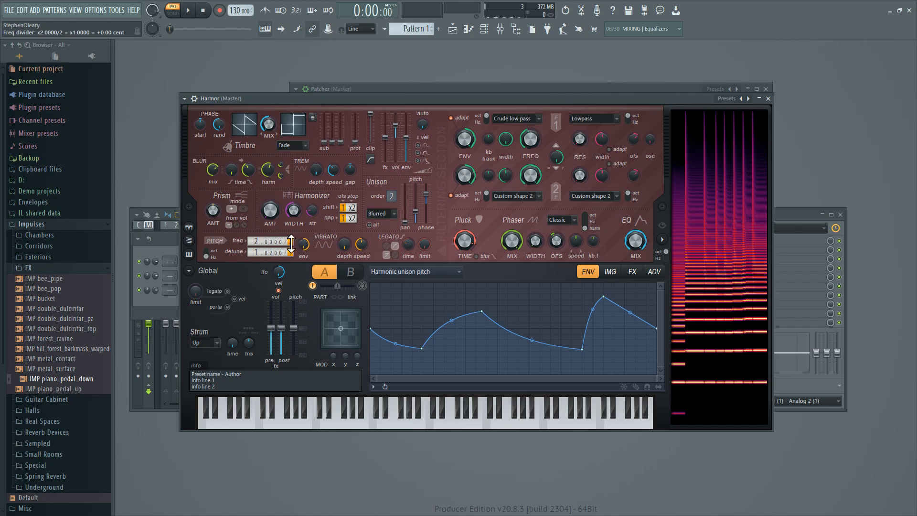
{"action": "scroll", "coordinate": [271, 241], "scroll_direction": "down", "scroll_amount": 1}
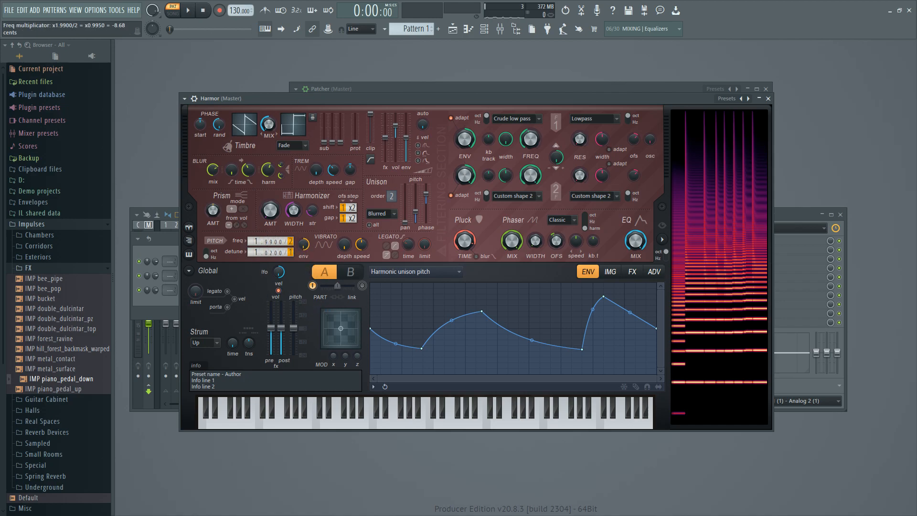
{"action": "scroll", "coordinate": [271, 241], "scroll_direction": "down", "scroll_amount": 1}
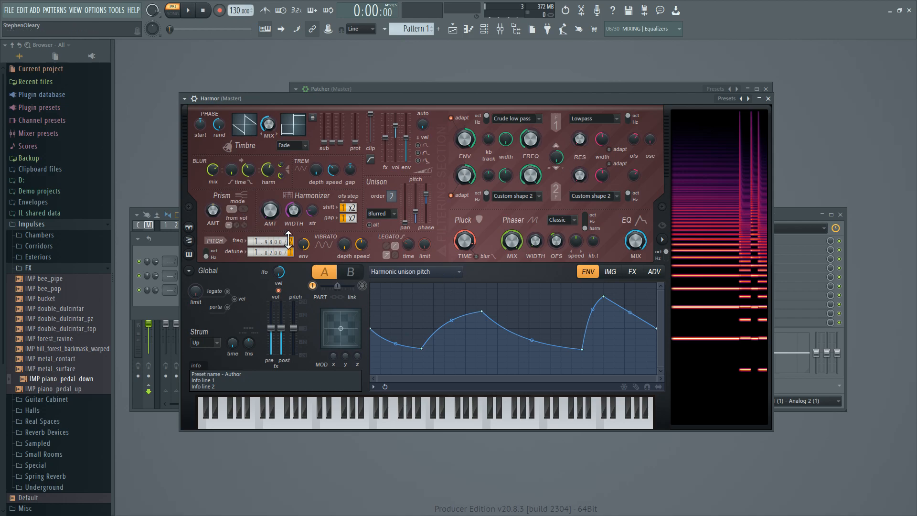
Give the prism a negative amount and reduce the harmonic prism wave to about two cycles.
{"action": "left_click_drag", "start_coordinate": [212, 209], "coordinate": [259, 231]}
{"action": "left_click", "coordinate": [446, 273]}
{"action": "left_click", "coordinate": [559, 263]}
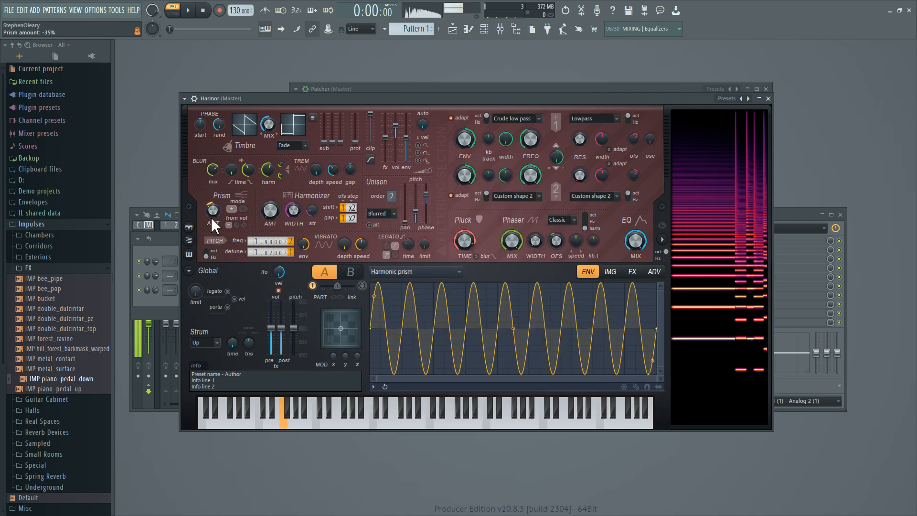
{"action": "mouse_move", "coordinate": [513, 328]}
{"action": "left_mouse_down"}
{"action": "mouse_move", "coordinate": [513, 310]}
{"action": "mouse_move", "coordinate": [513, 329]}
{"action": "left_mouse_up"}
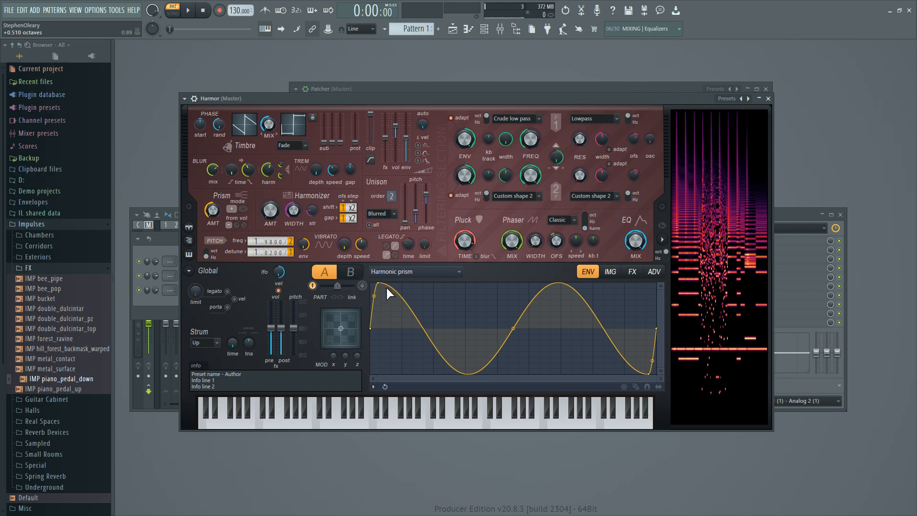
Reshape the harmonic prism as flat low harmonics, a small mid ripple and a strong upper wave, and set the prism amount to -22%.
{"action": "left_click_drag", "start_coordinate": [379, 285], "coordinate": [508, 329]}
{"action": "left_click", "coordinate": [647, 386]}
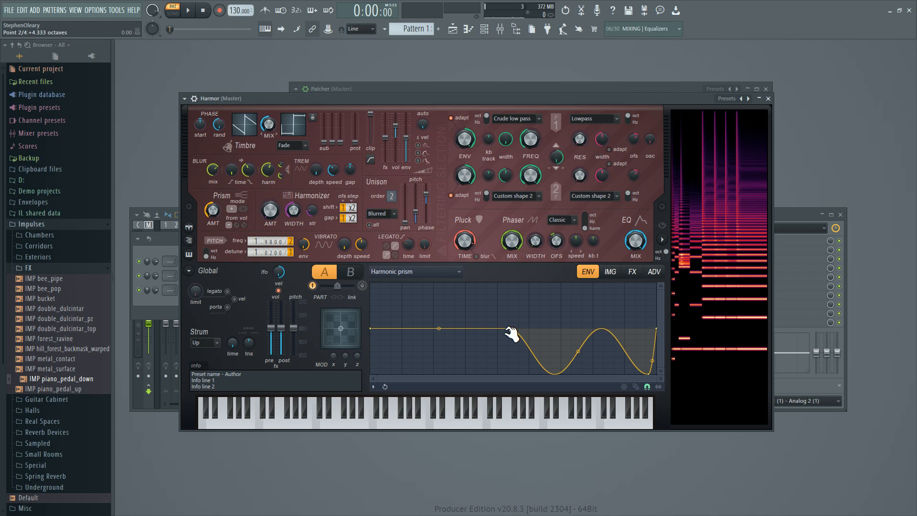
{"action": "right_click", "coordinate": [434, 328]}
{"action": "right_click", "coordinate": [478, 338]}
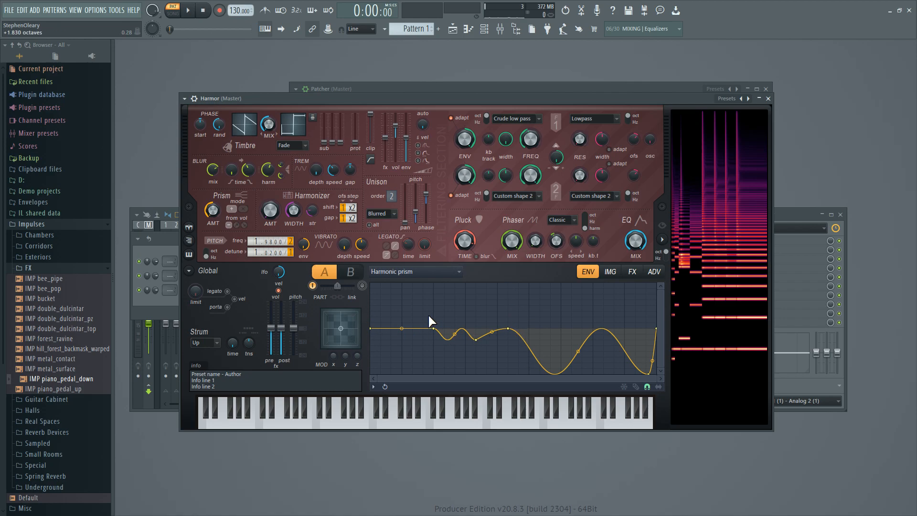
{"action": "left_click_drag", "start_coordinate": [579, 352], "coordinate": [580, 303]}
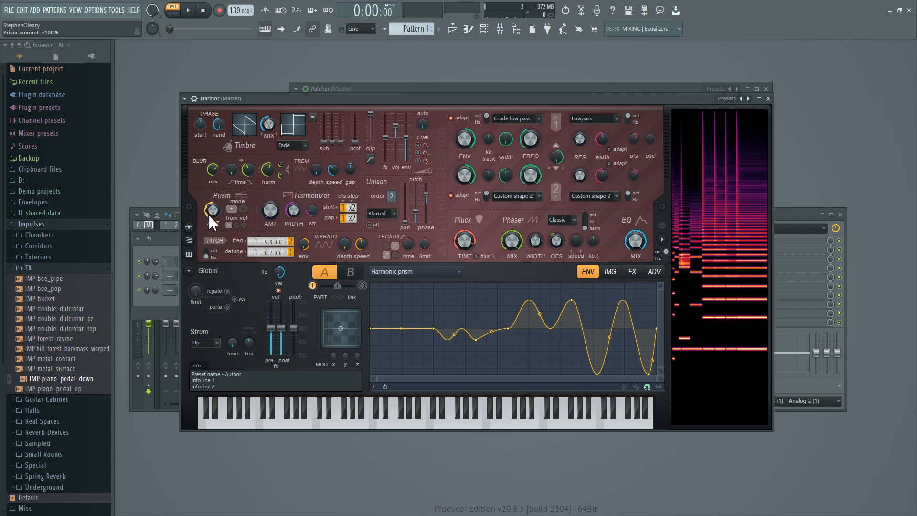
{"action": "left_click_drag", "start_coordinate": [214, 209], "coordinate": [214, 180]}
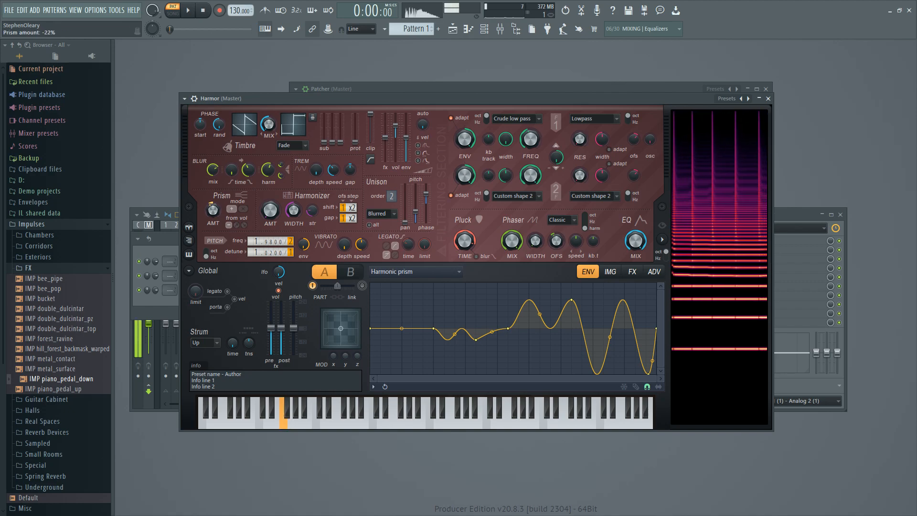
Enable a prism amount envelope that falls along a Single curve 3 segment from maximum to just above the centre line.
{"action": "right_click", "coordinate": [217, 209]}
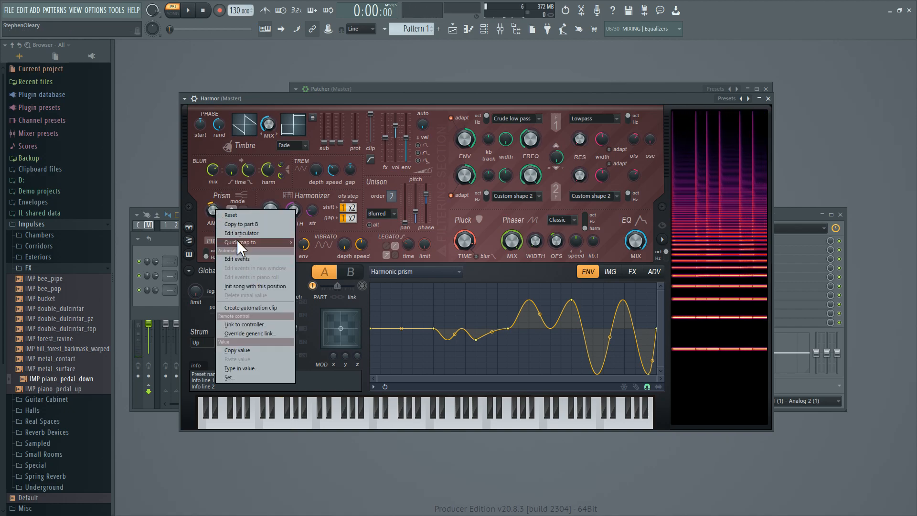
{"action": "left_click", "coordinate": [236, 242]}
{"action": "right_click", "coordinate": [427, 323]}
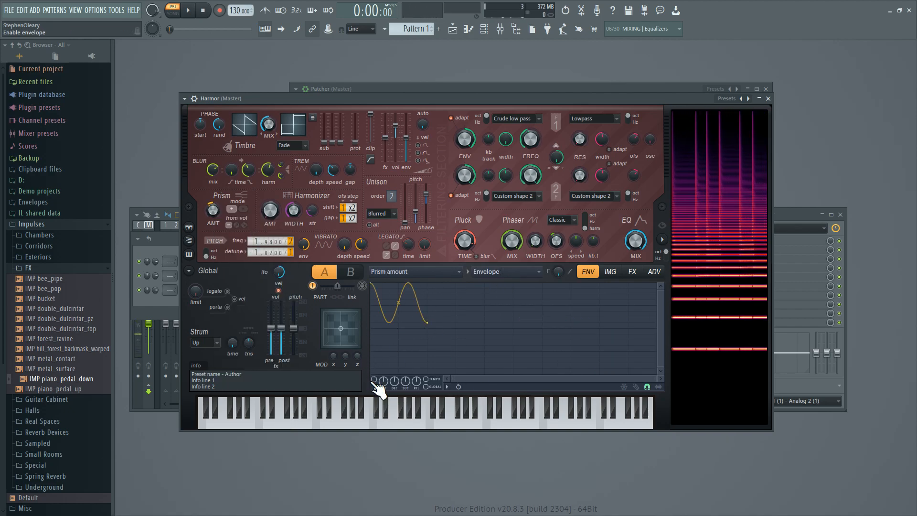
{"action": "left_click", "coordinate": [374, 379]}
{"action": "right_click", "coordinate": [428, 324]}
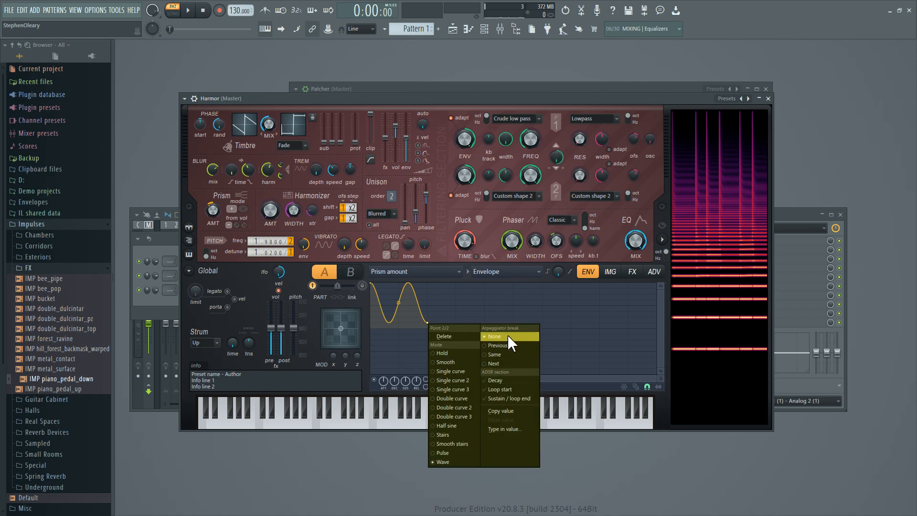
{"action": "left_click", "coordinate": [460, 390]}
{"action": "left_click_drag", "start_coordinate": [397, 284], "coordinate": [399, 312]}
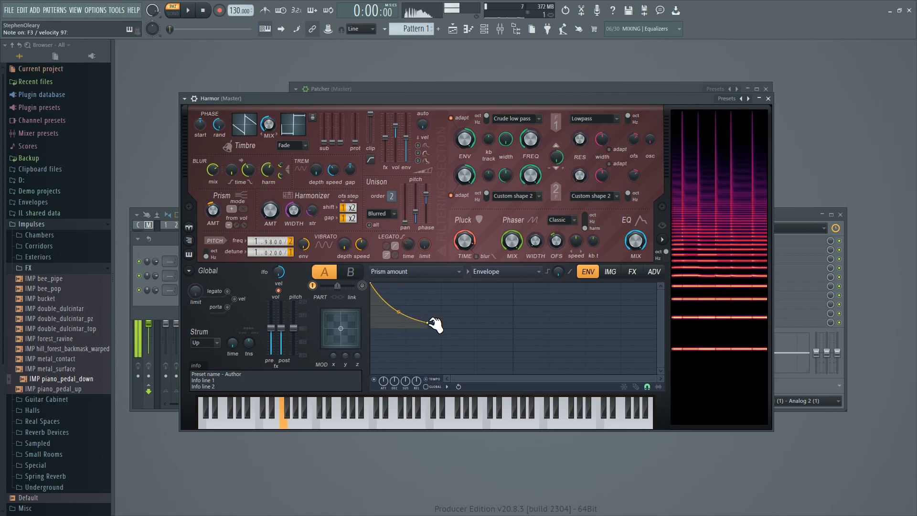
Give the prism amount a random mapping that slopes down from maximum to about three quarters of the full height.
{"action": "right_click", "coordinate": [206, 206]}
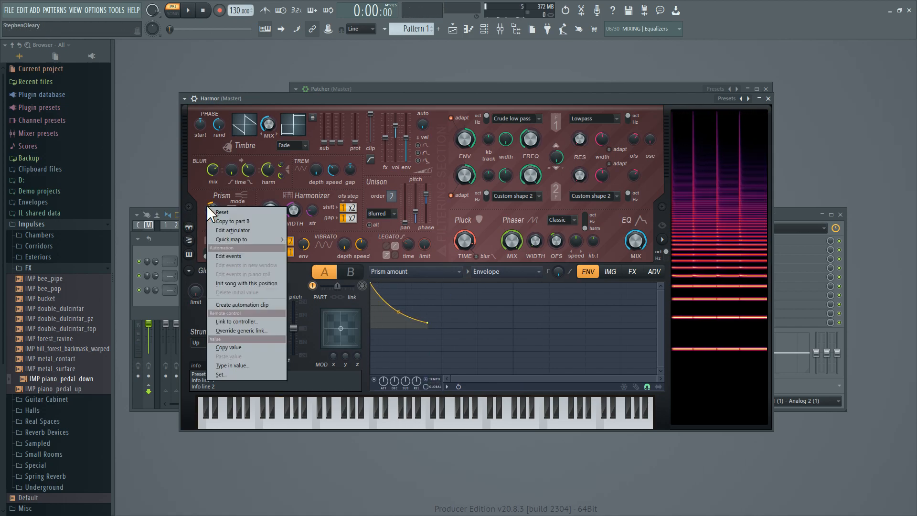
{"action": "left_click", "coordinate": [242, 226]}
{"action": "left_click", "coordinate": [503, 272]}
{"action": "left_click", "coordinate": [512, 349]}
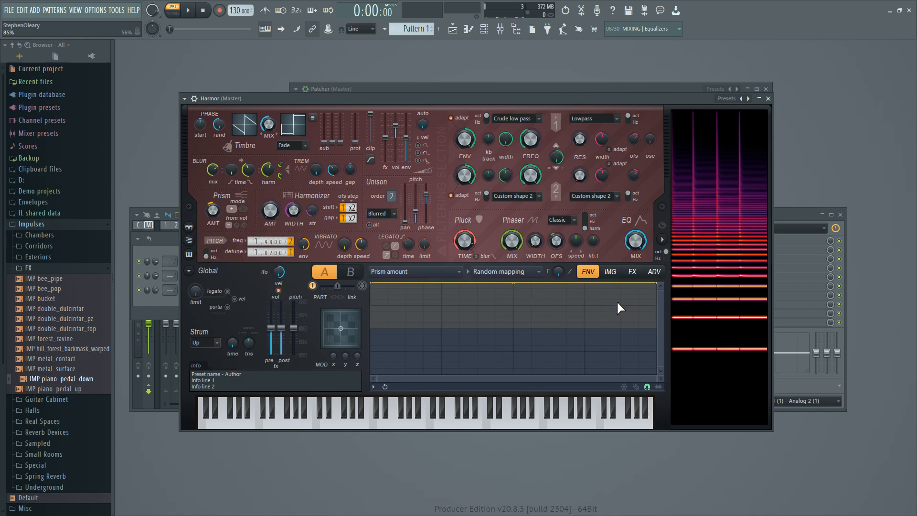
{"action": "left_click_drag", "start_coordinate": [658, 283], "coordinate": [659, 307]}
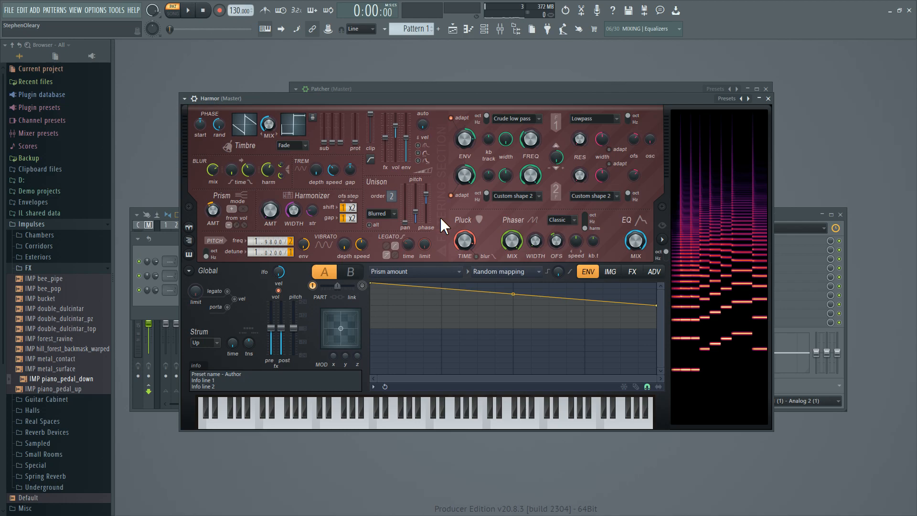
Enable the volume envelope and bend its attack segment upward so it rises almost immediately to maximum.
{"action": "left_click", "coordinate": [457, 272]}
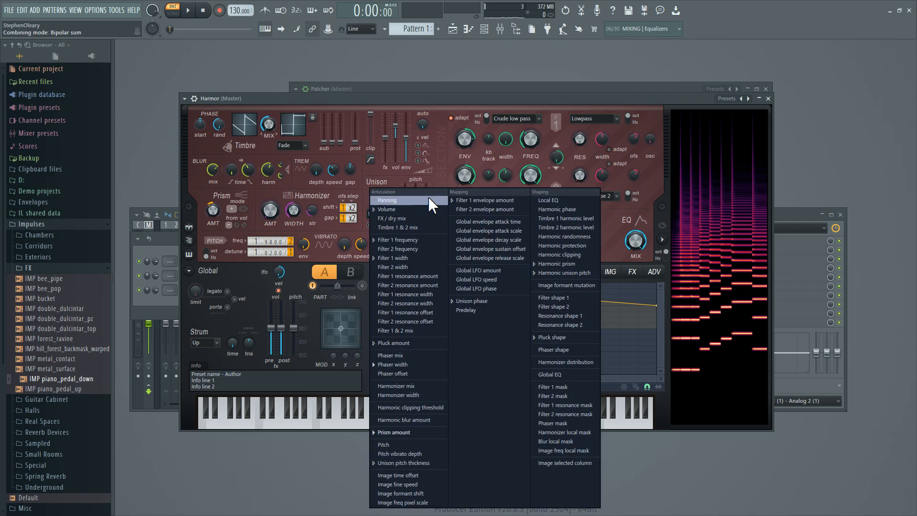
{"action": "left_click", "coordinate": [434, 86]}
{"action": "left_click", "coordinate": [454, 273]}
{"action": "left_click", "coordinate": [426, 210]}
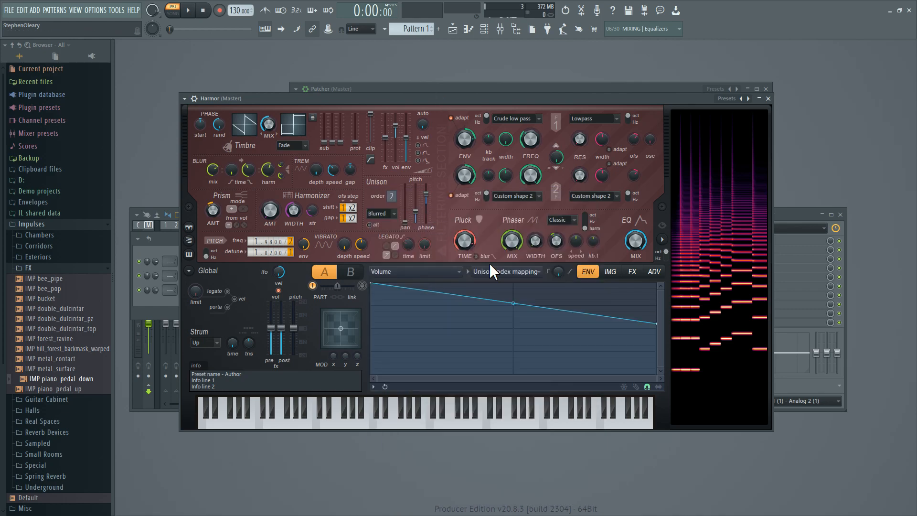
{"action": "left_click", "coordinate": [540, 278]}
{"action": "left_click", "coordinate": [528, 285]}
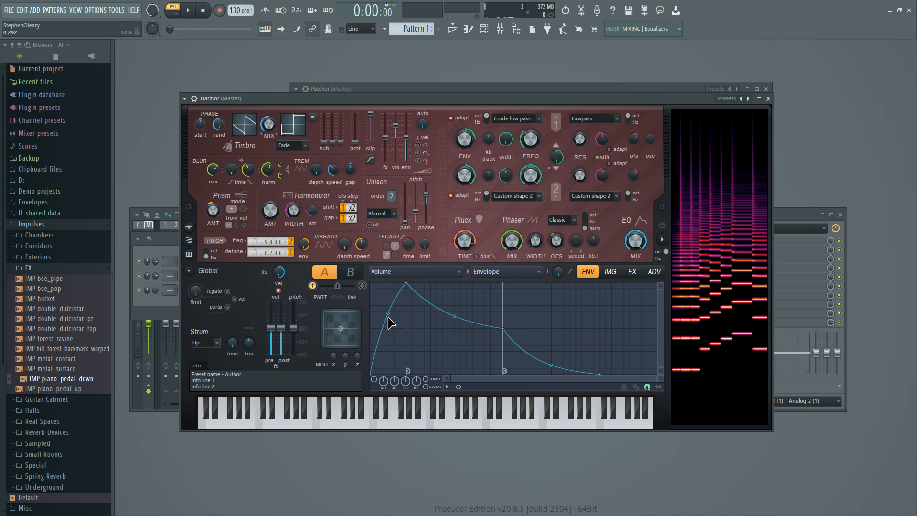
{"action": "left_click_drag", "start_coordinate": [388, 314], "coordinate": [388, 286]}
{"action": "left_click", "coordinate": [375, 379]}
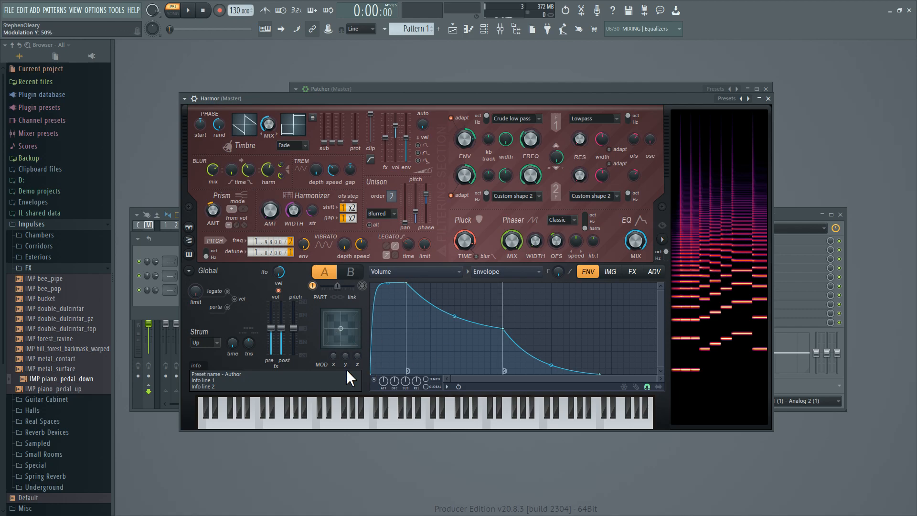
Start the volume envelope at maximum, shorten its first segment and decay, raise the sustain level slightly, and shorten the release.
{"action": "mouse_move", "coordinate": [371, 373]}
{"action": "left_mouse_down"}
{"action": "mouse_move", "coordinate": [366, 282]}
{"action": "mouse_move", "coordinate": [389, 283]}
{"action": "left_mouse_up"}
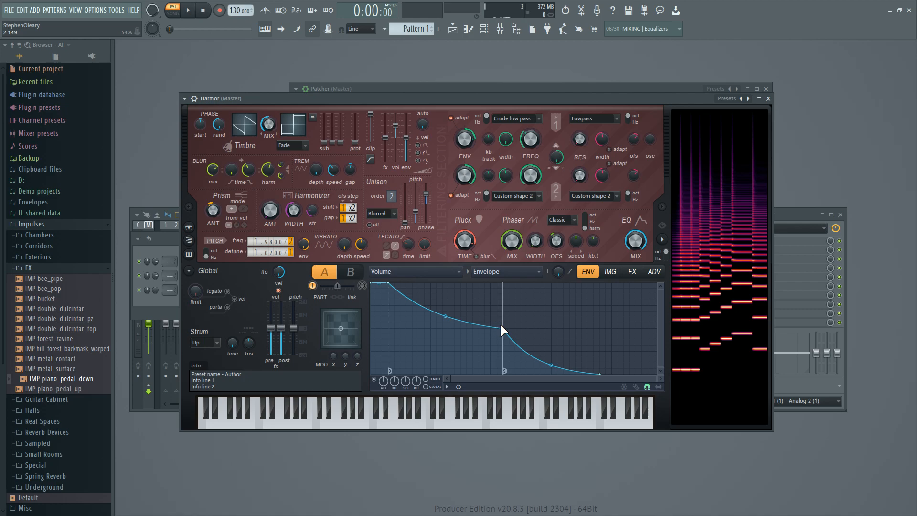
{"action": "left_click_drag", "start_coordinate": [502, 329], "coordinate": [406, 313]}
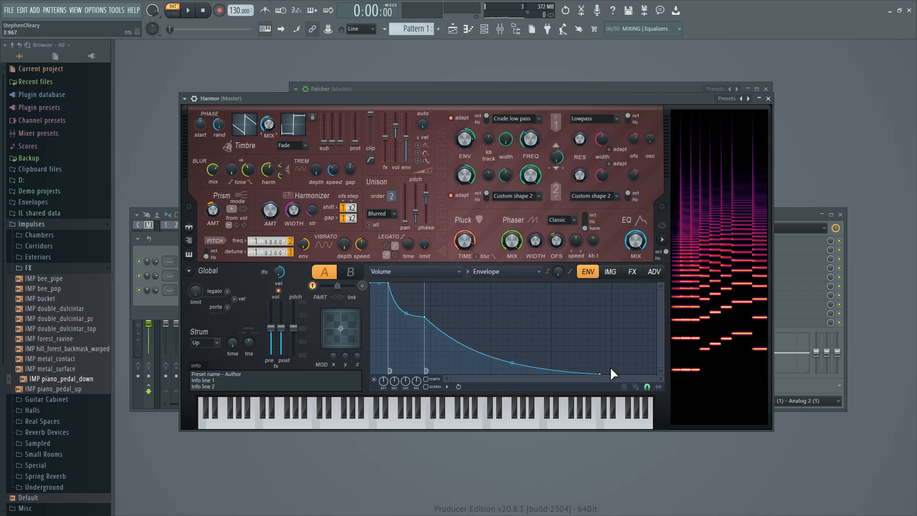
{"action": "left_click_drag", "start_coordinate": [602, 375], "coordinate": [443, 374]}
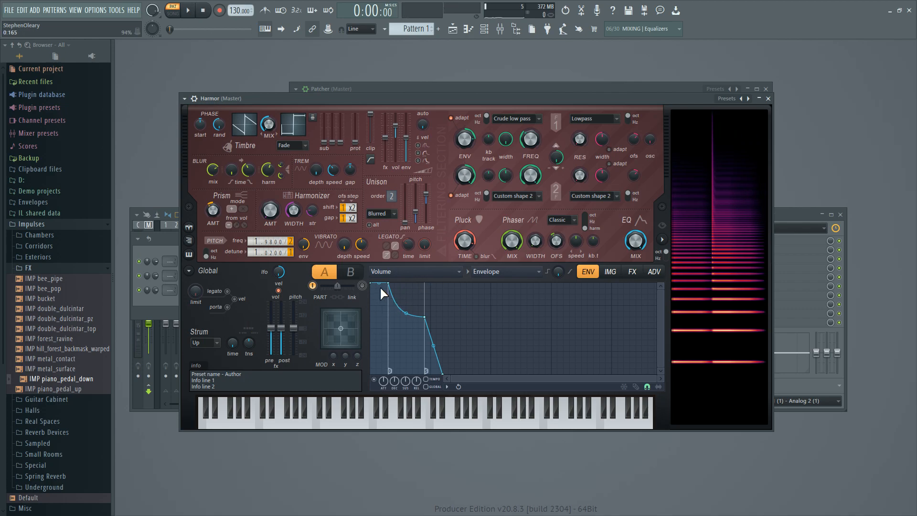
Cut the volume envelope's first segment to a very short attack, adjust its attack time scale, and start it below maximum.
{"action": "left_click_drag", "start_coordinate": [389, 284], "coordinate": [374, 279]}
{"action": "left_click_drag", "start_coordinate": [385, 384], "coordinate": [384, 401]}
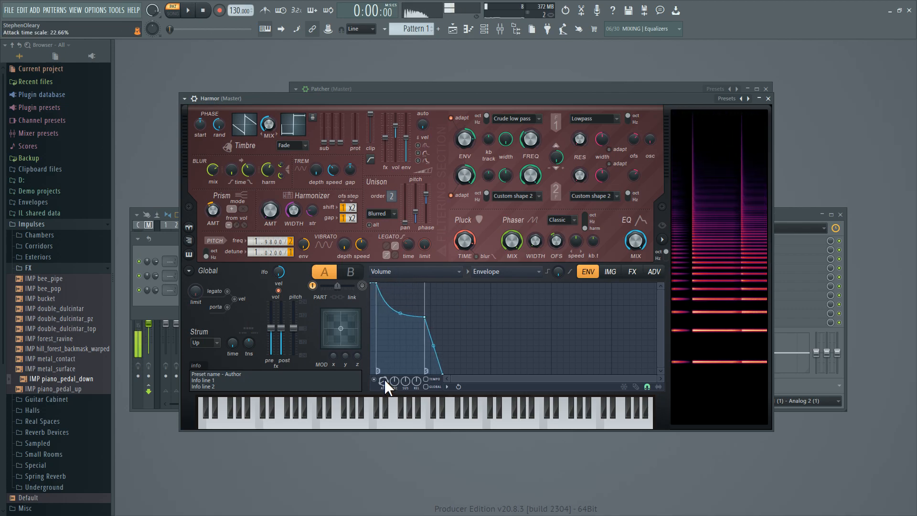
{"action": "left_click_drag", "start_coordinate": [384, 380], "coordinate": [384, 361]}
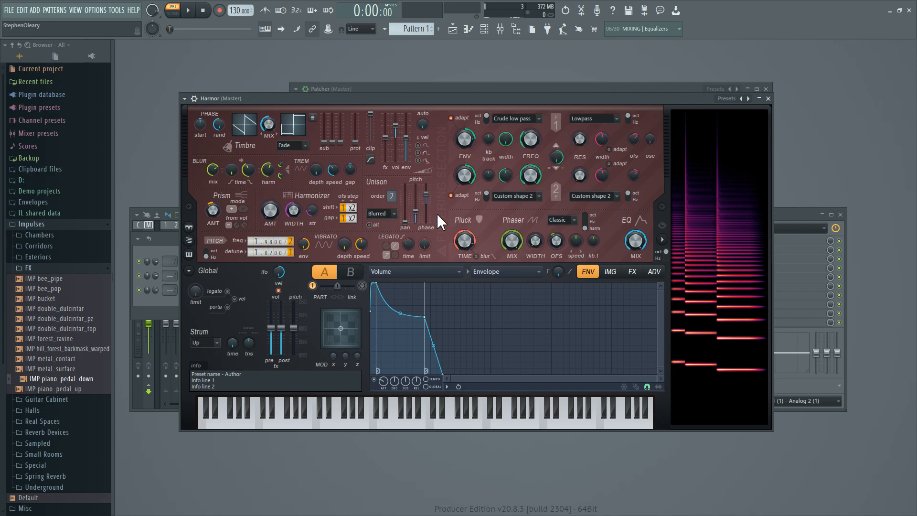
Compare the settings of the Patcher's middle Harmor with the new Harmor, and inspect the new one's unison index mapping for volume.
{"action": "left_click_drag", "start_coordinate": [466, 96], "coordinate": [492, 341]}
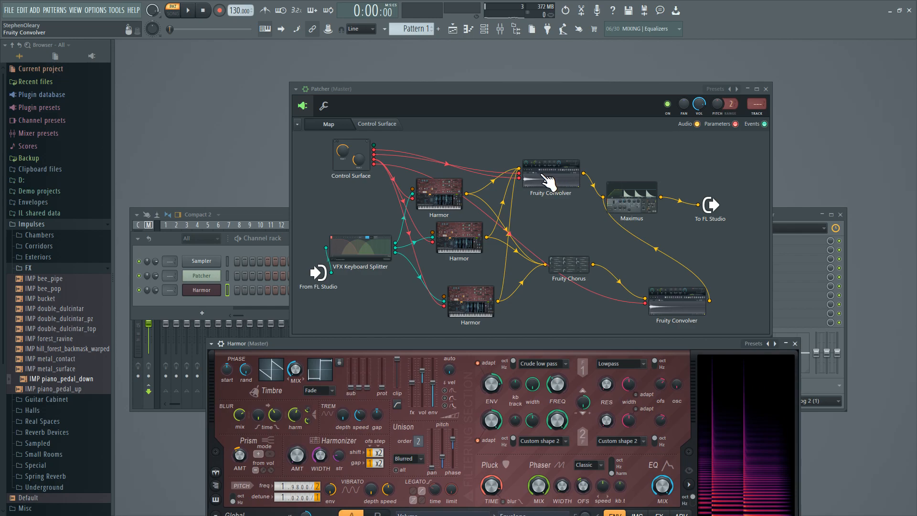
{"action": "double_click", "coordinate": [456, 238]}
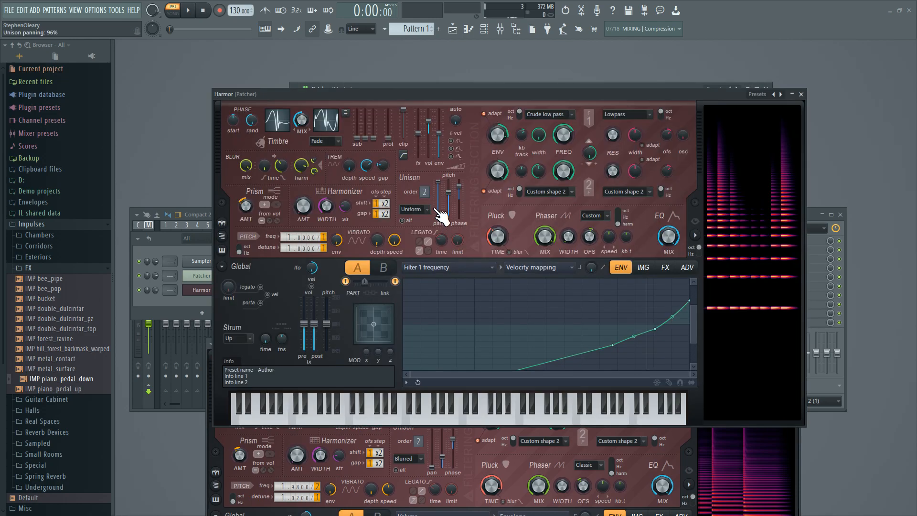
{"action": "left_click", "coordinate": [801, 94]}
{"action": "left_click_drag", "start_coordinate": [530, 343], "coordinate": [526, 318]}
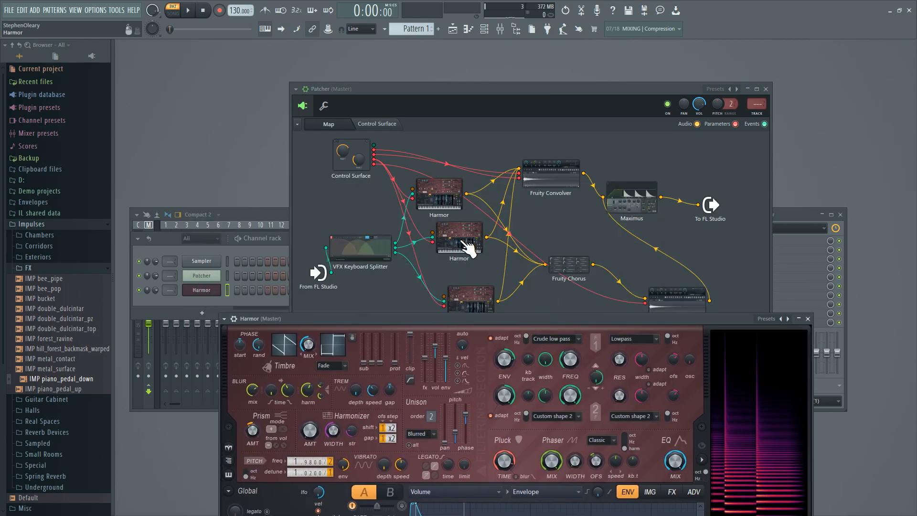
{"action": "left_click_drag", "start_coordinate": [276, 314], "coordinate": [251, 126]}
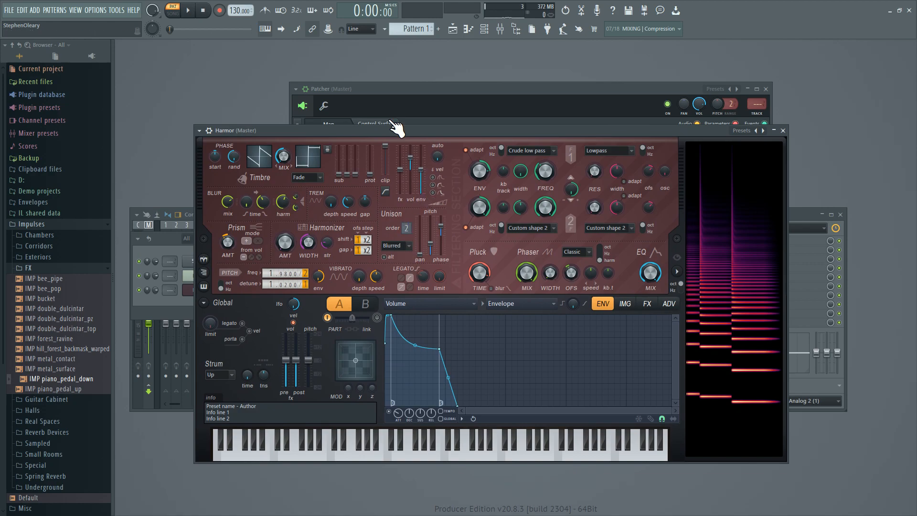
{"action": "left_click_drag", "start_coordinate": [423, 132], "coordinate": [430, 132]}
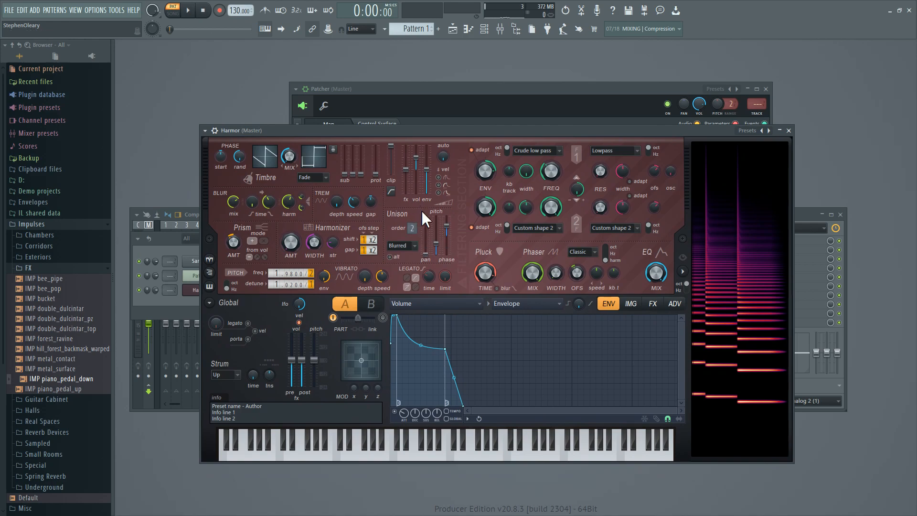
{"action": "left_click", "coordinate": [451, 305]}
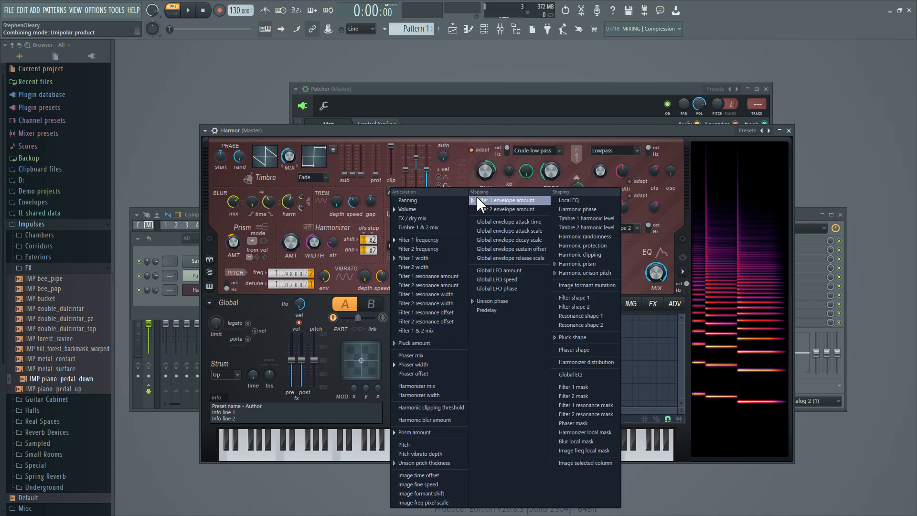
{"action": "left_click", "coordinate": [406, 131]}
{"action": "left_click", "coordinate": [548, 305]}
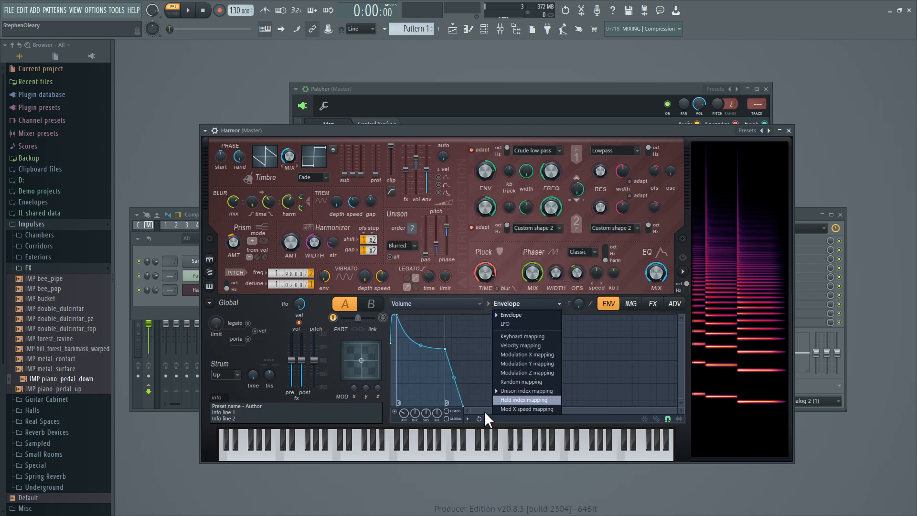
{"action": "left_click", "coordinate": [525, 390]}
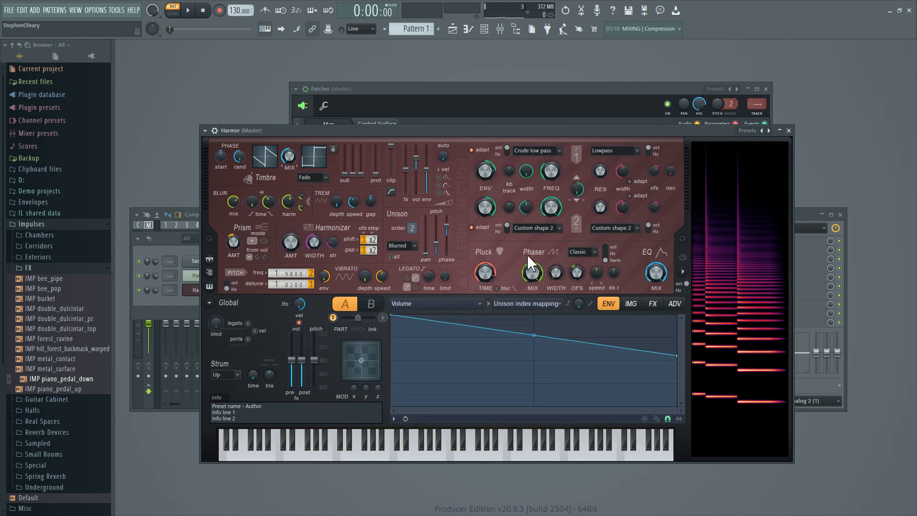
Set the randomness mode to Per unison voice and enable the same randomness for all maps.
{"action": "left_click", "coordinate": [683, 304]}
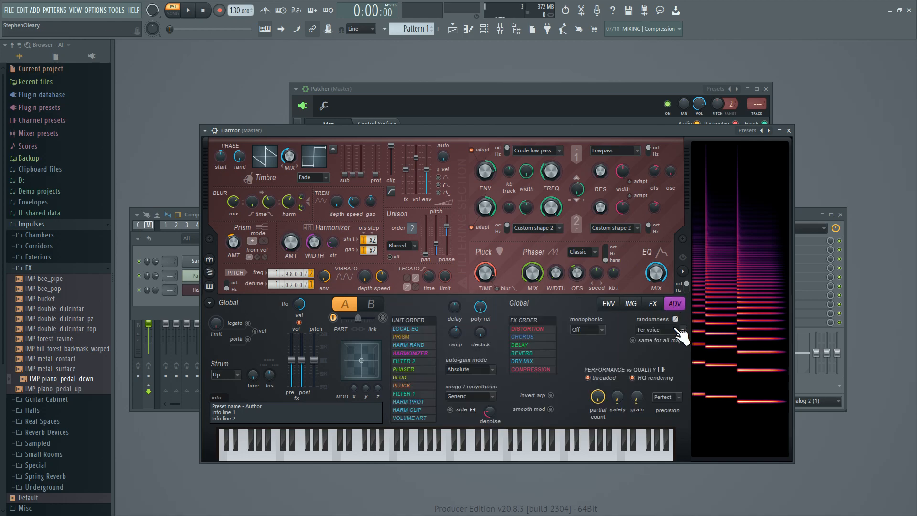
{"action": "left_click", "coordinate": [659, 330]}
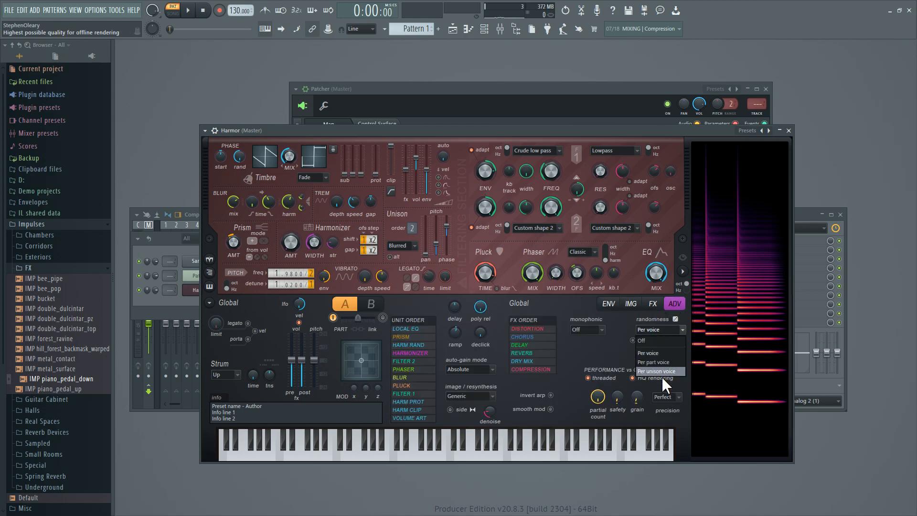
{"action": "left_click", "coordinate": [661, 373]}
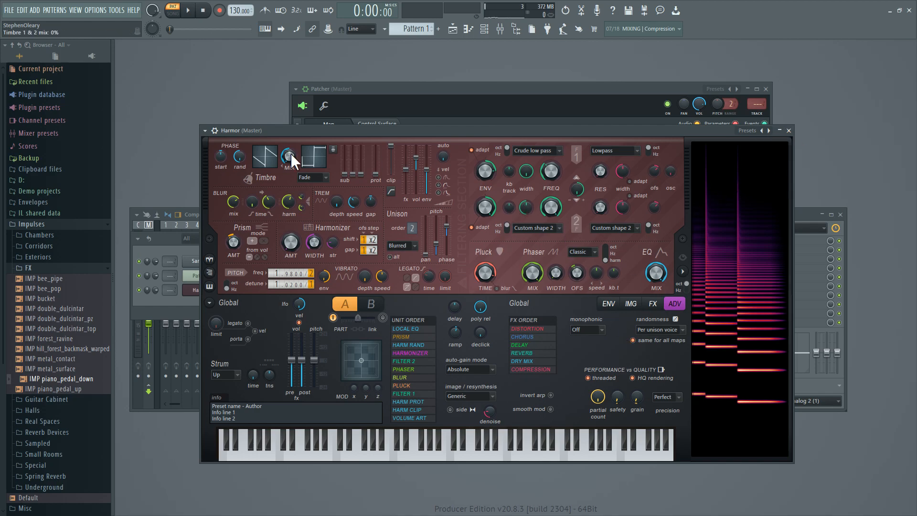
Clone the Harmor channel in the channel rack.
{"action": "left_click", "coordinate": [789, 131]}
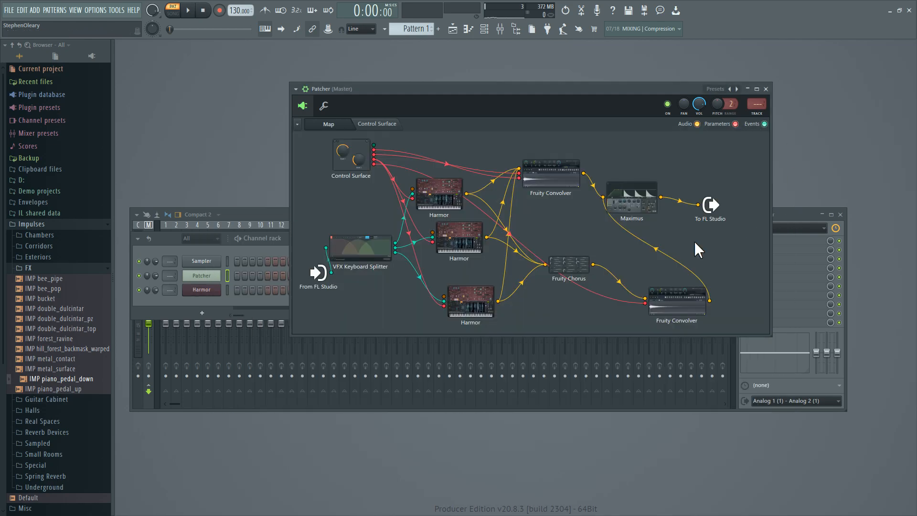
{"action": "left_click", "coordinate": [201, 290]}
{"action": "right_click", "coordinate": [219, 288]}
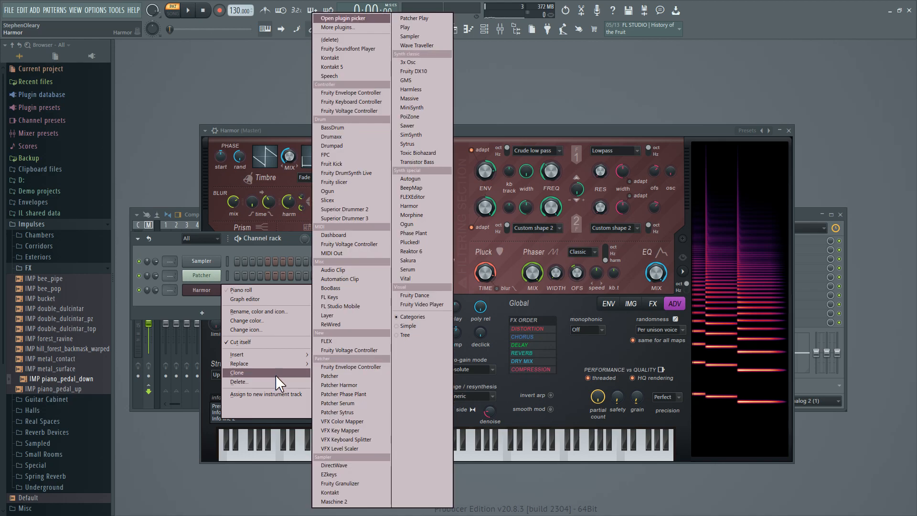
{"action": "left_click", "coordinate": [275, 373]}
{"action": "left_click_drag", "start_coordinate": [376, 133], "coordinate": [402, 102]}
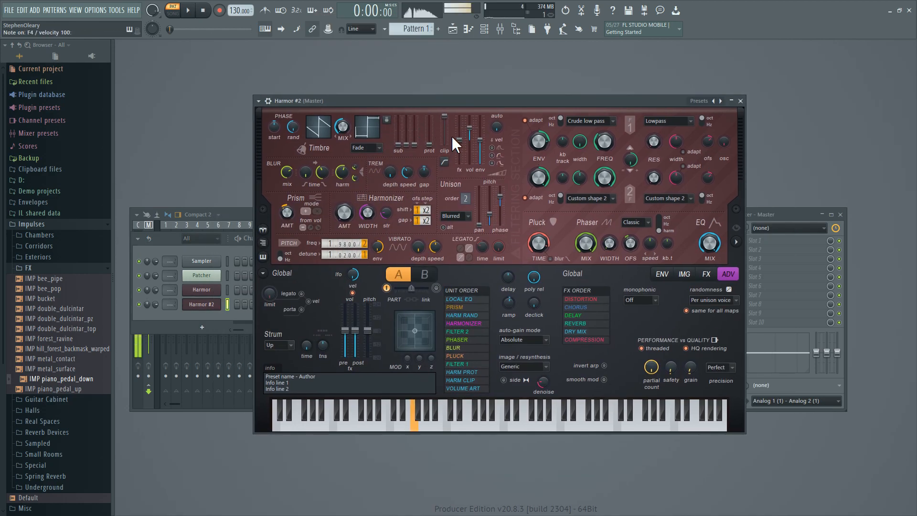
Flatten the cloned Harmor's unison index mapping for volume by raising its end point to maximum.
{"action": "left_click", "coordinate": [662, 274]}
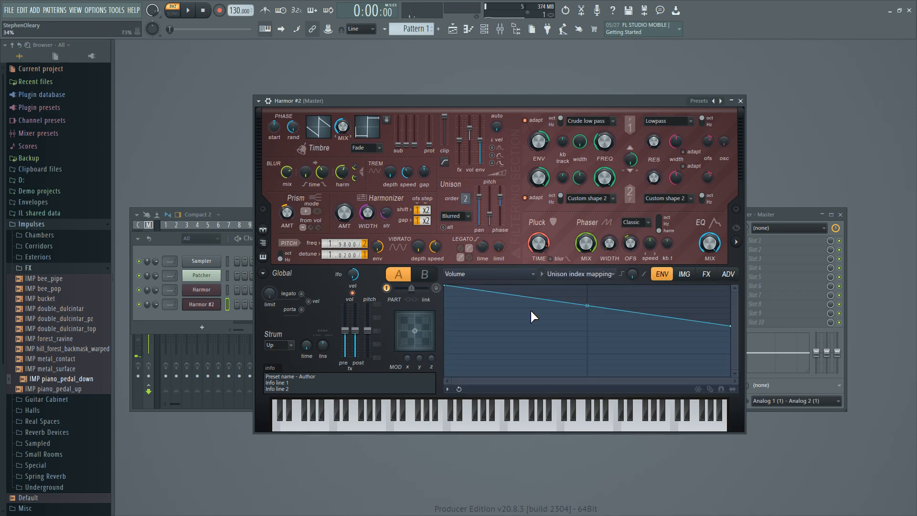
{"action": "left_click_drag", "start_coordinate": [729, 326], "coordinate": [731, 268]}
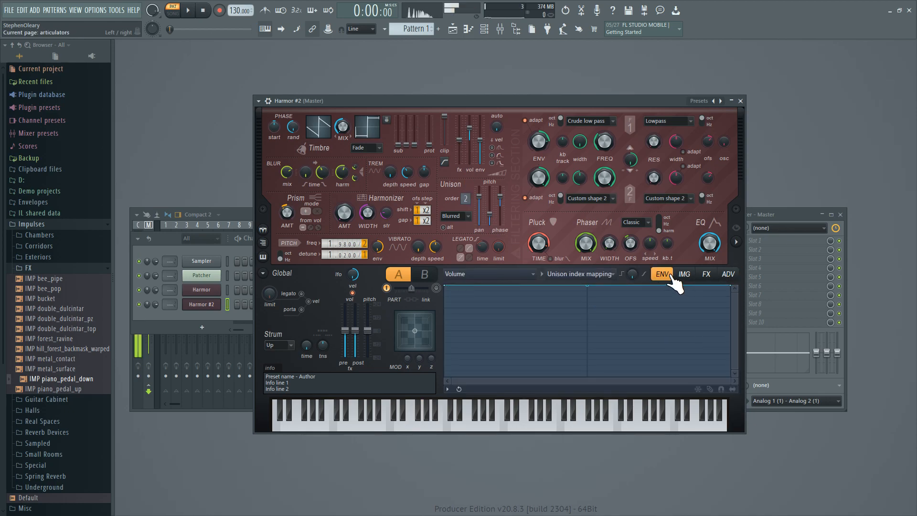
{"action": "left_click", "coordinate": [680, 278]}
{"action": "left_click", "coordinate": [657, 275]}
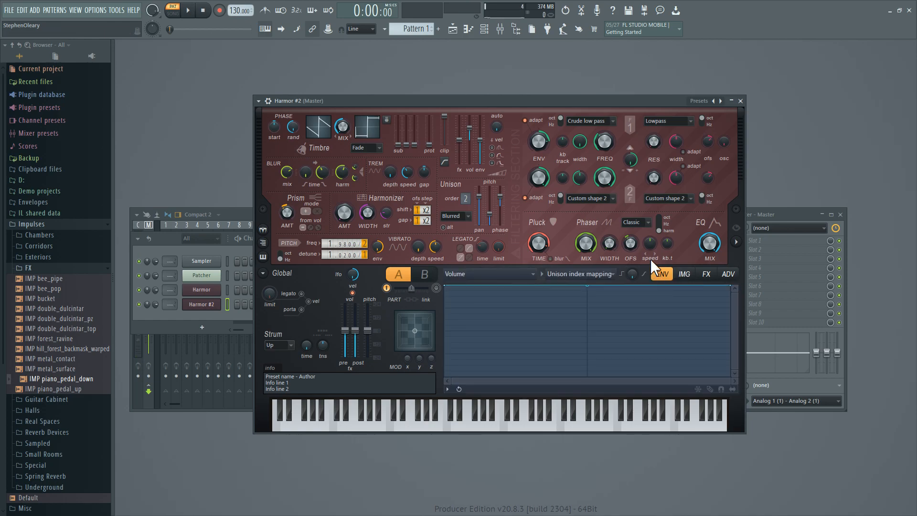
Play a short run of notes to audition the cloned Harmor.
{"action": "key", "text": "x"}
{"action": "key", "text": "c"}
{"action": "key", "text": "v"}
{"action": "key", "text": "b"}
{"action": "key", "text": "c"}
{"action": "key", "text": "v"}
{"action": "key", "text": "b"}
Switch to editing part B, disable part A, and enable part B.
{"action": "left_click", "coordinate": [426, 278]}
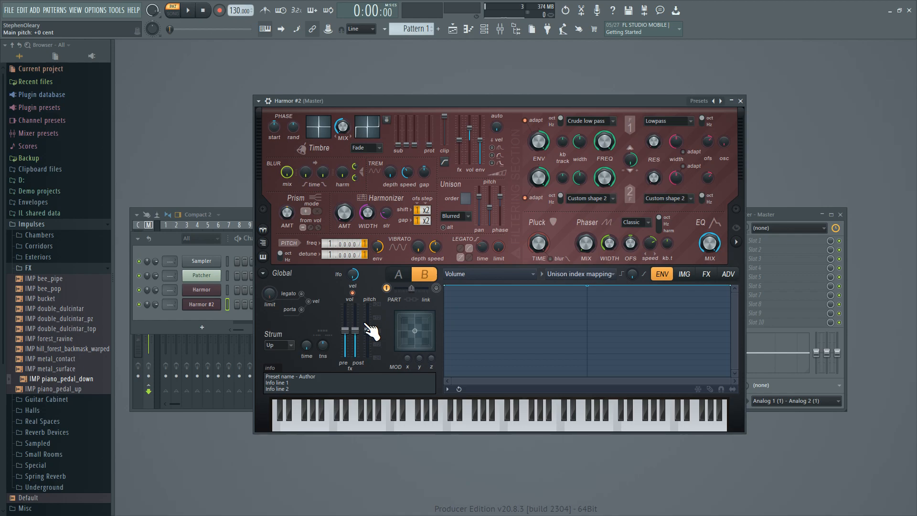
{"action": "left_click", "coordinate": [387, 289]}
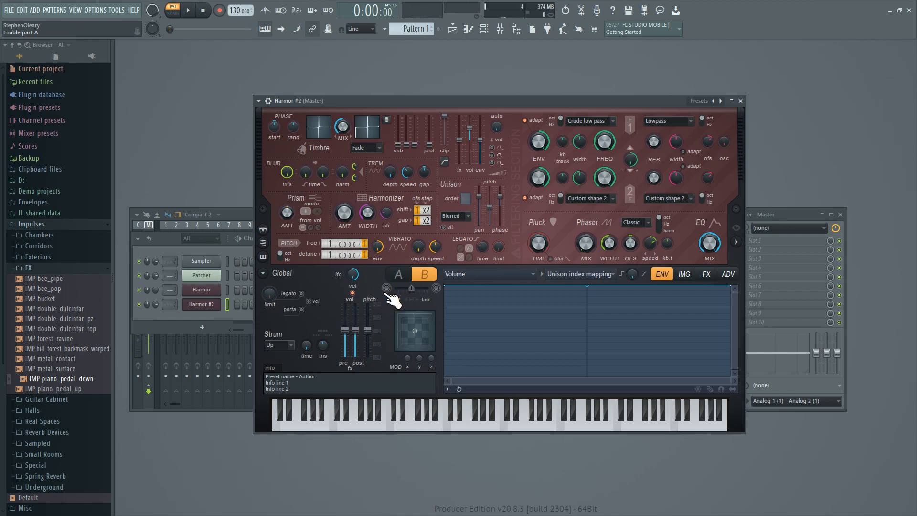
{"action": "left_click", "coordinate": [436, 288]}
Show the spectral display, toggle its frequency scale, and try the Hz partial pitch distribution before returning it to oct.
{"action": "left_click", "coordinate": [736, 242]}
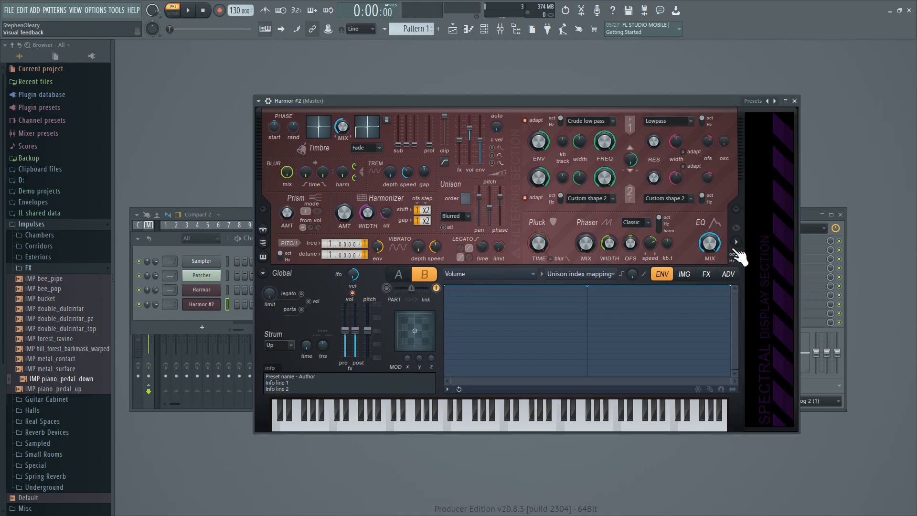
{"action": "left_click_drag", "start_coordinate": [676, 100], "coordinate": [631, 87]}
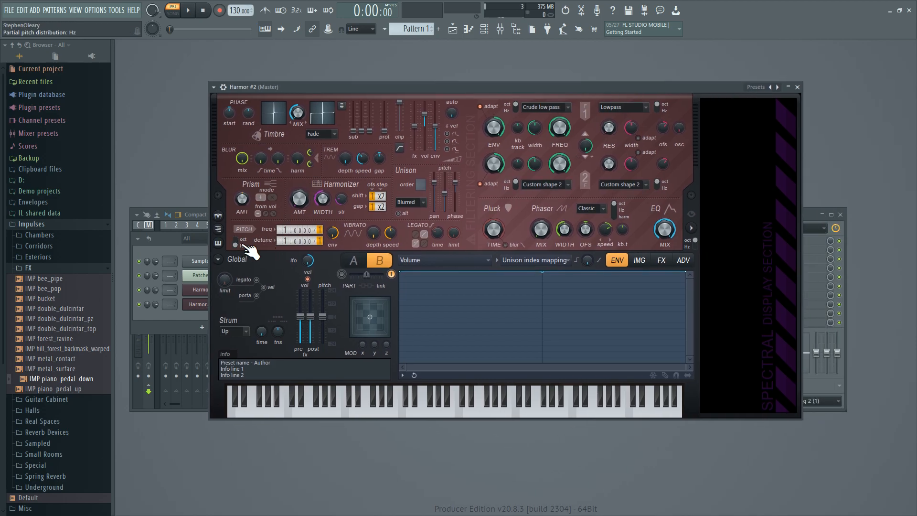
{"action": "left_click", "coordinate": [243, 242]}
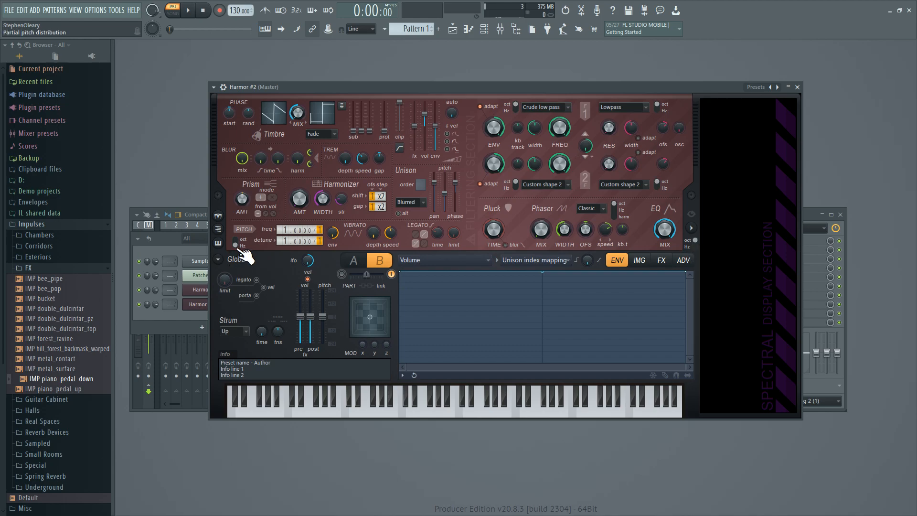
{"action": "left_click", "coordinate": [696, 240]}
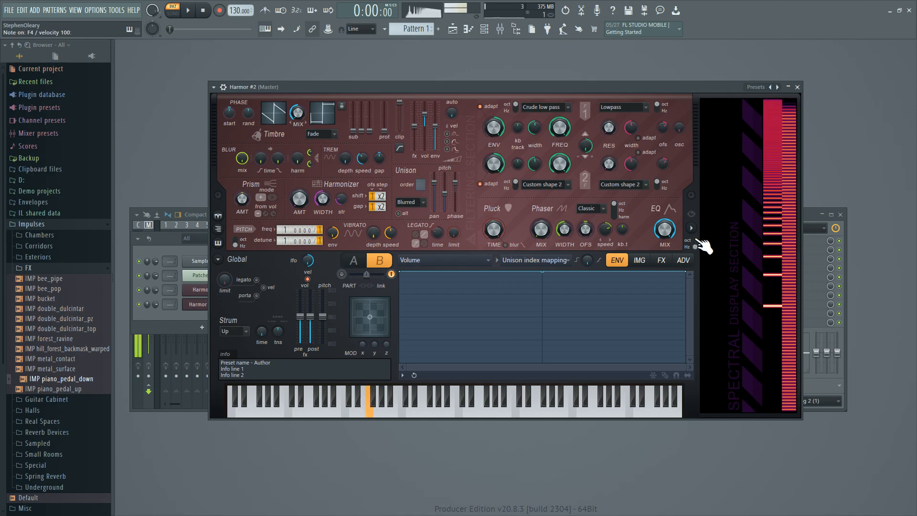
{"action": "left_click", "coordinate": [236, 243]}
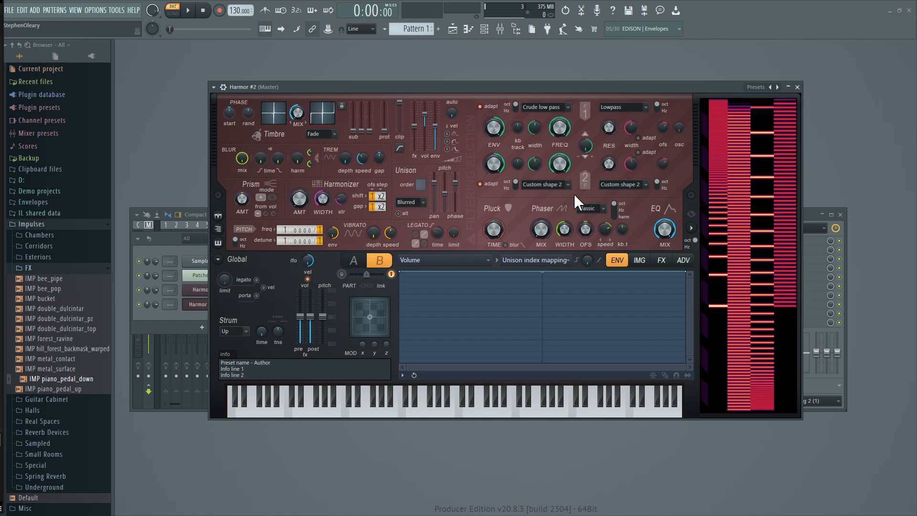
Raise the phaser mix, choose the harm scale, reduce the width and speed, and sweep the phaser offset.
{"action": "left_click_drag", "start_coordinate": [541, 231], "coordinate": [541, 222]}
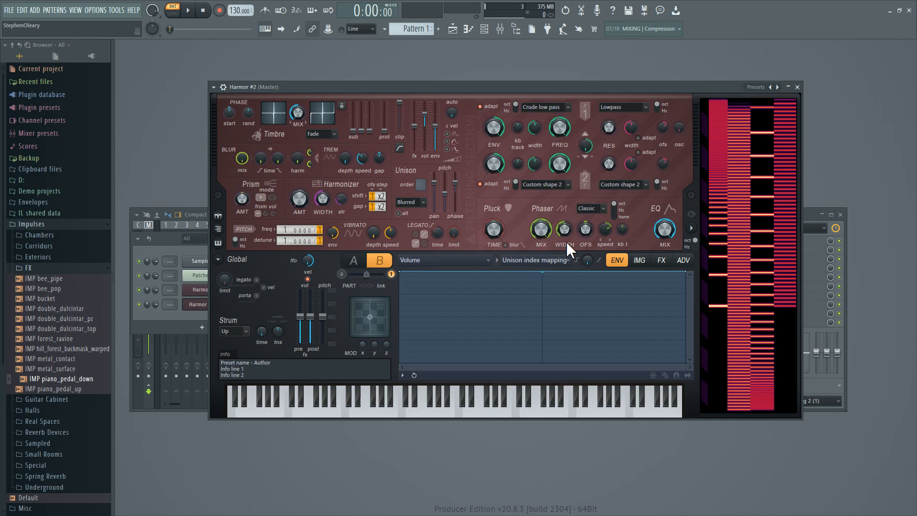
{"action": "left_click", "coordinate": [614, 216]}
{"action": "left_click_drag", "start_coordinate": [564, 234], "coordinate": [564, 250]}
{"action": "left_click_drag", "start_coordinate": [605, 230], "coordinate": [605, 244]}
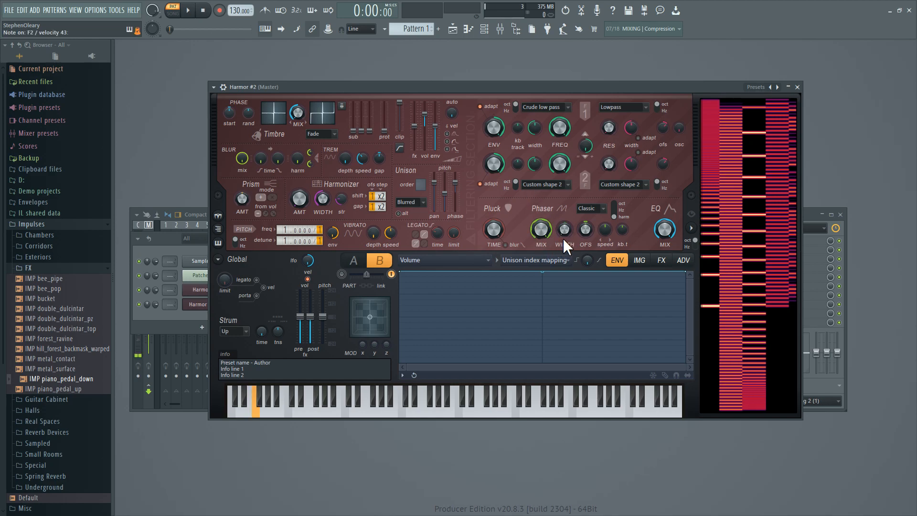
{"action": "left_click_drag", "start_coordinate": [585, 229], "coordinate": [584, 207]}
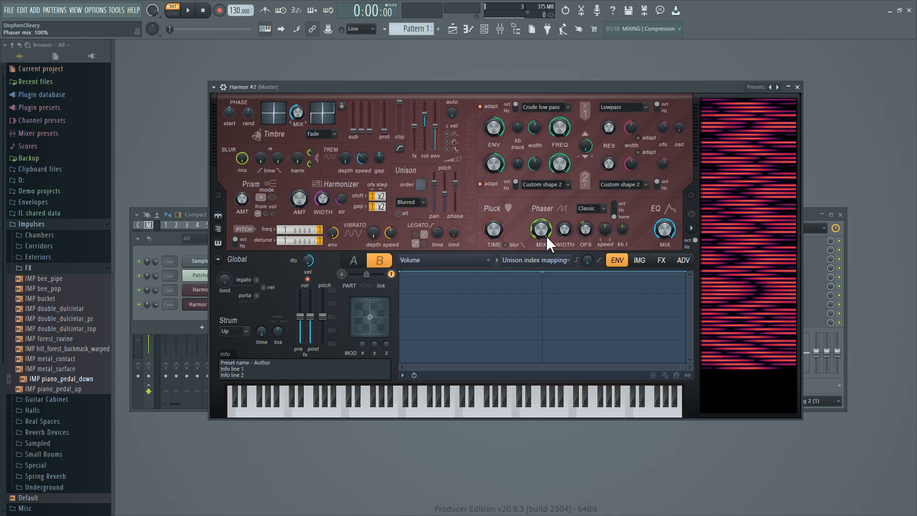
Set filter 2 to Classic high pass and draw a filter 1 frequency envelope that falls gently below the centre line.
{"action": "left_click", "coordinate": [539, 184]}
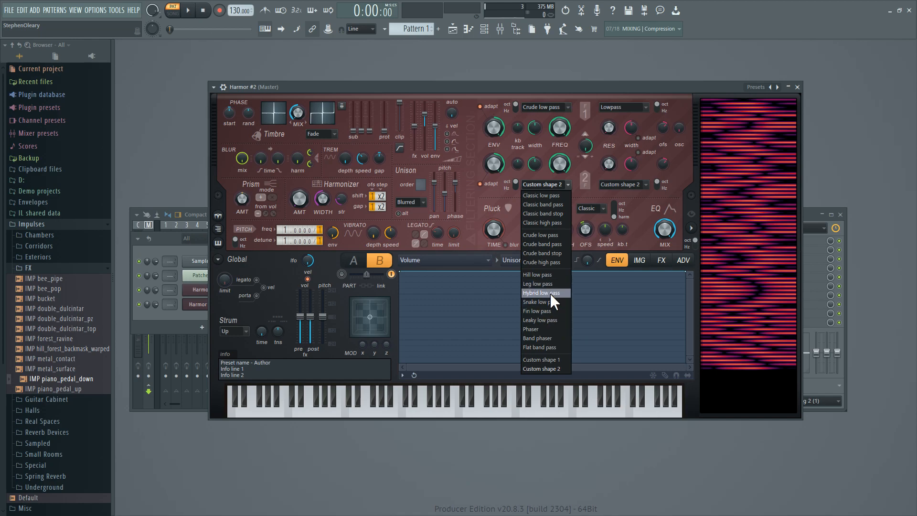
{"action": "left_click", "coordinate": [552, 225]}
{"action": "right_click", "coordinate": [559, 126]}
{"action": "left_click", "coordinate": [574, 152]}
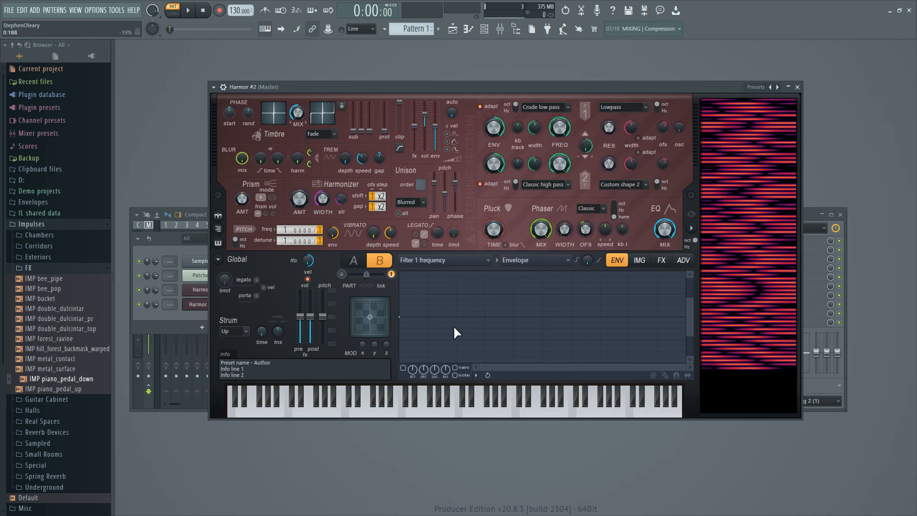
{"action": "left_click", "coordinate": [457, 335]}
Enable a filter 2 frequency envelope rising from the centre line to about 39%, and lower filter 2's frequency.
{"action": "right_click", "coordinate": [560, 164]}
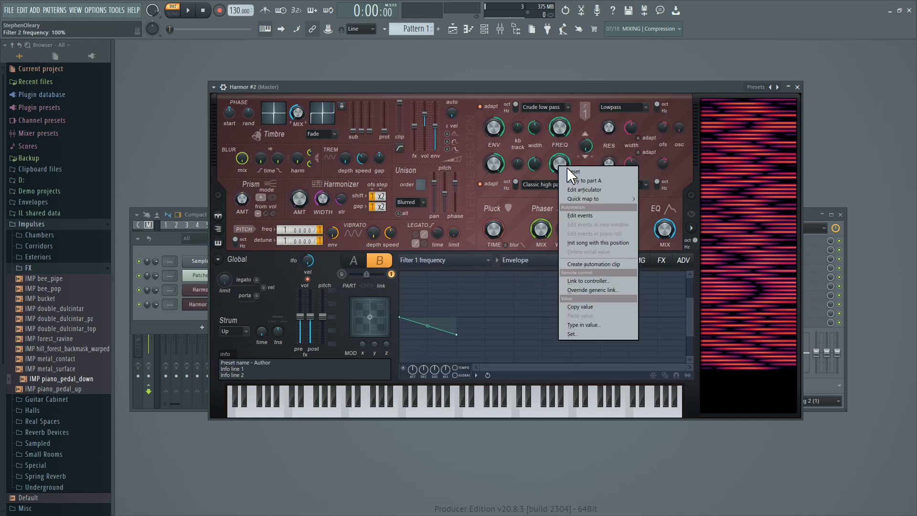
{"action": "left_click", "coordinate": [583, 190]}
{"action": "left_click_drag", "start_coordinate": [453, 332], "coordinate": [462, 300]}
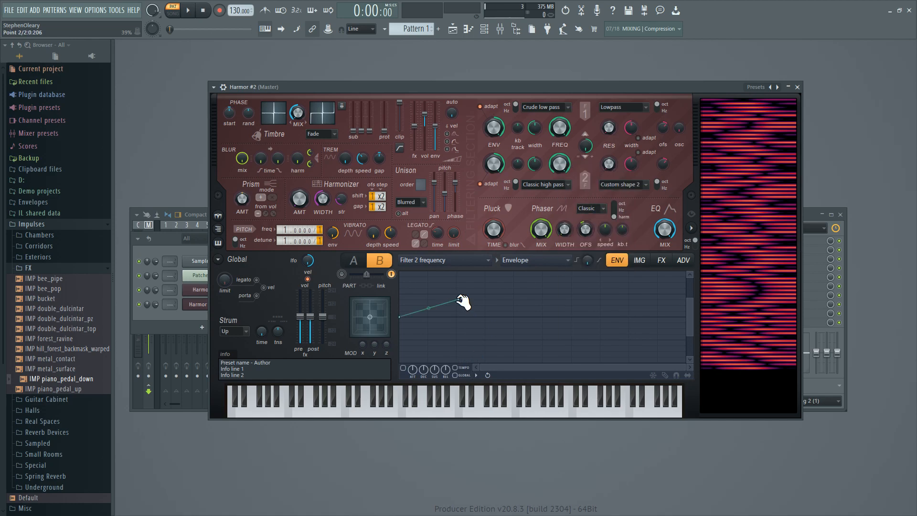
{"action": "left_click", "coordinate": [403, 368]}
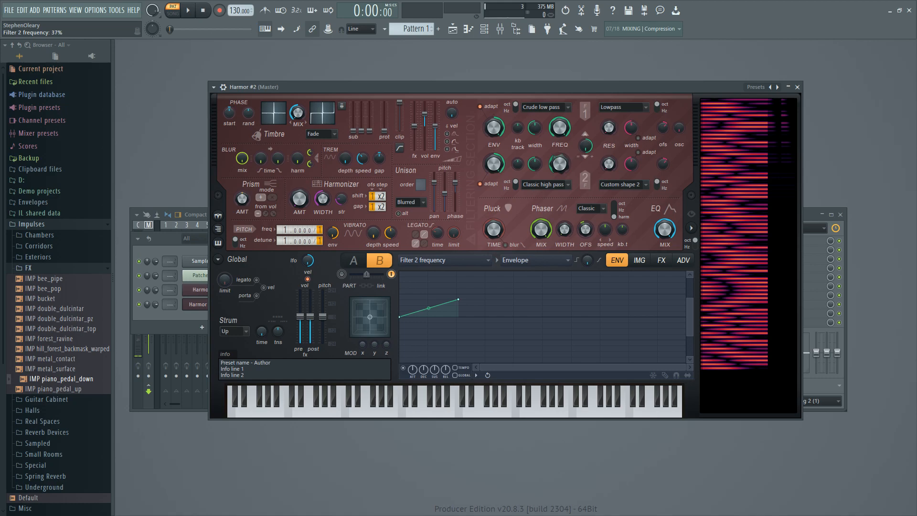
{"action": "left_click_drag", "start_coordinate": [555, 152], "coordinate": [555, 158]}
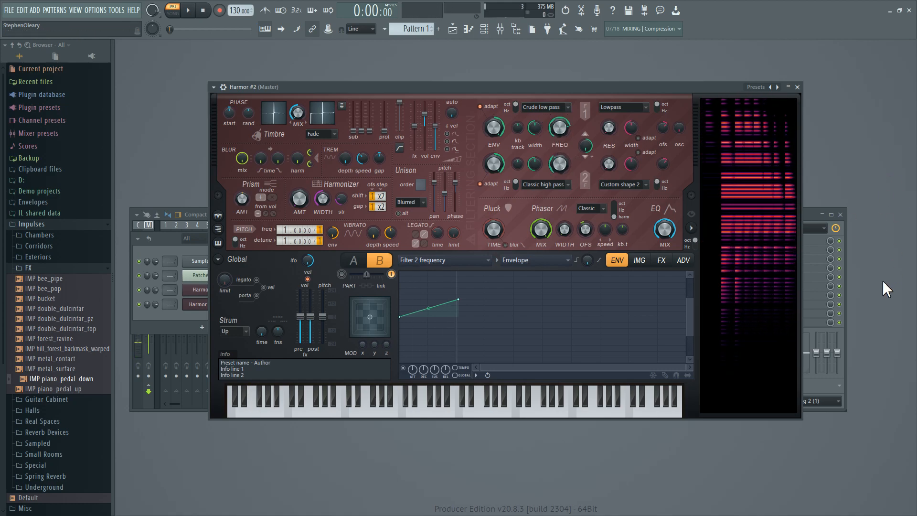
Draw and enable a pitch envelope that drops steeply below the centre line at the start of the note.
{"action": "left_click", "coordinate": [473, 261]}
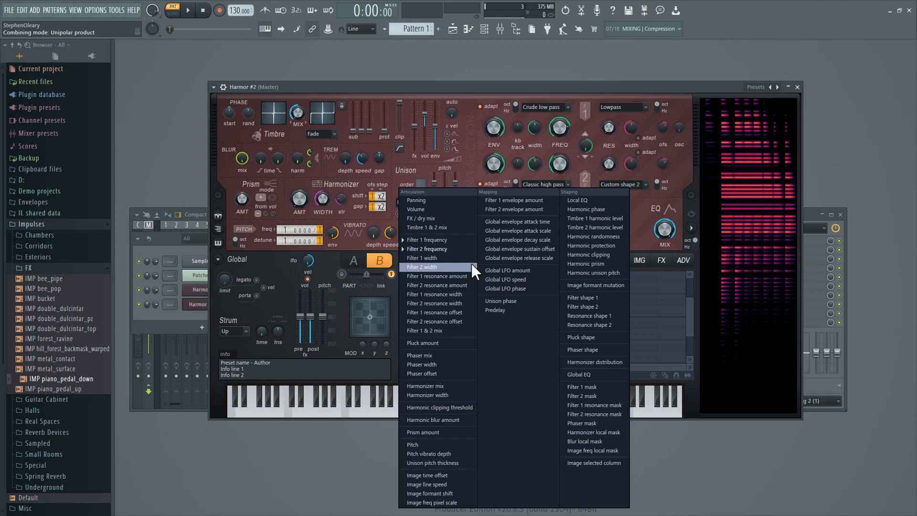
{"action": "left_click", "coordinate": [438, 444]}
{"action": "left_click_drag", "start_coordinate": [411, 330], "coordinate": [424, 350]}
{"action": "left_click", "coordinate": [403, 368]}
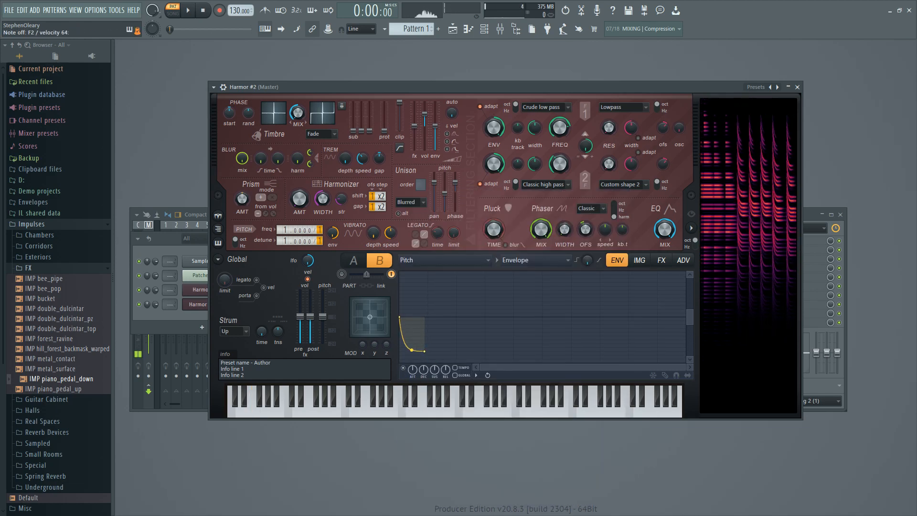
Give filter 1 frequency a velocity mapping that rises gently above the centre line, and set filter 1 width to 73%.
{"action": "right_click", "coordinate": [555, 122]}
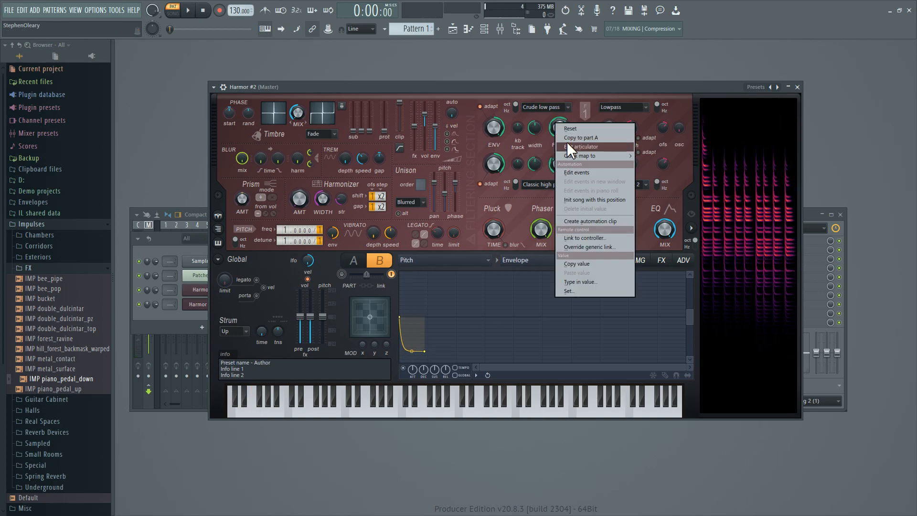
{"action": "left_click", "coordinate": [566, 141]}
{"action": "left_click", "coordinate": [519, 262]}
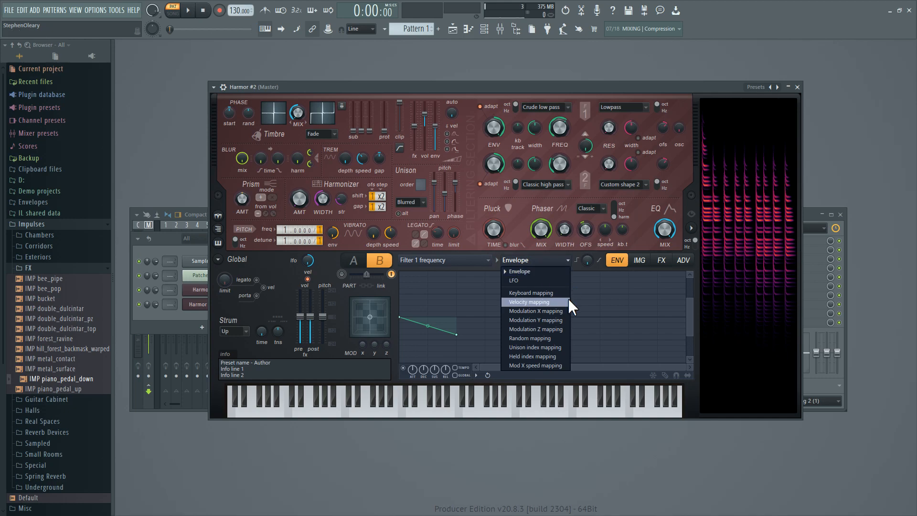
{"action": "left_click", "coordinate": [540, 295]}
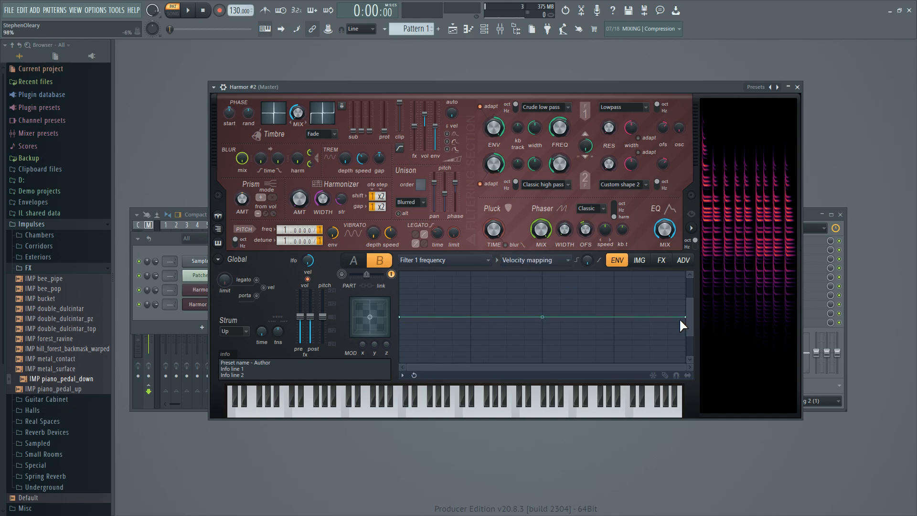
{"action": "left_click_drag", "start_coordinate": [686, 318], "coordinate": [687, 300]}
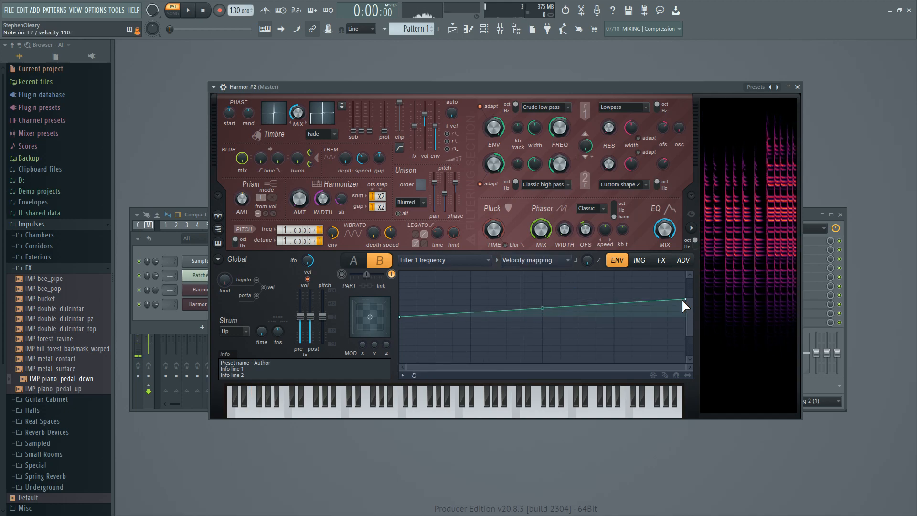
{"action": "left_click_drag", "start_coordinate": [535, 128], "coordinate": [559, 139]}
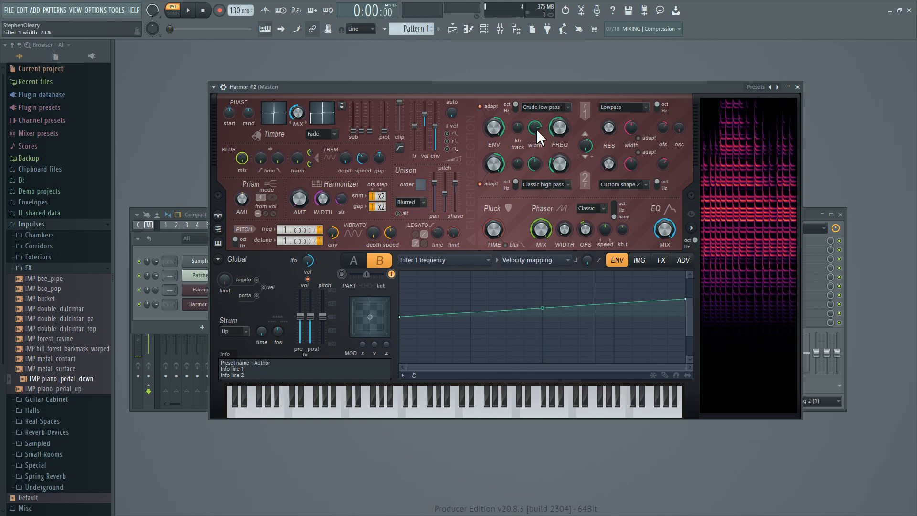
Give part B's volume a short envelope that decays steeply from full level to zero, and enable it.
{"action": "right_click", "coordinate": [559, 162]}
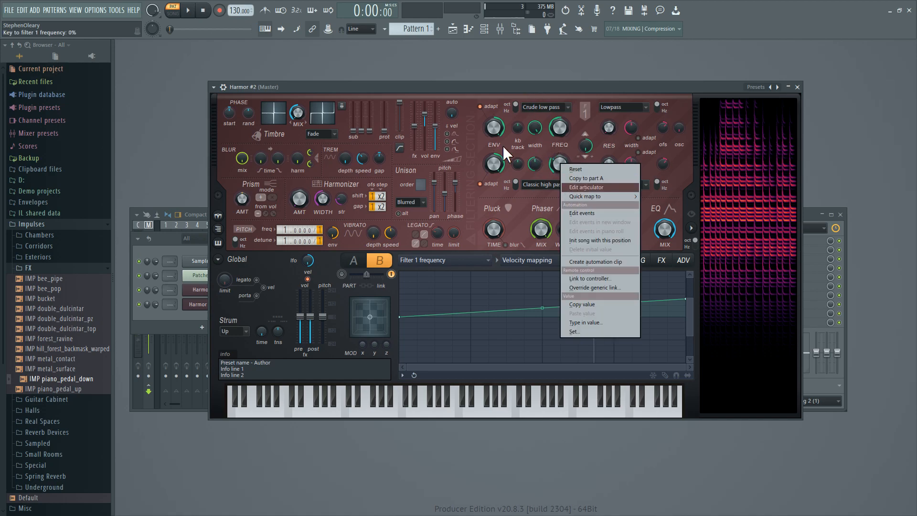
{"action": "left_click", "coordinate": [500, 104]}
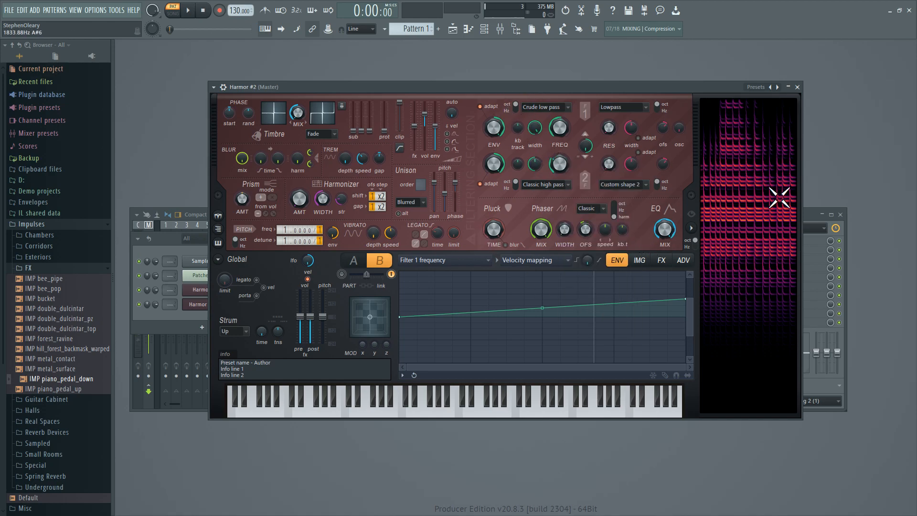
{"action": "left_click", "coordinate": [465, 258]}
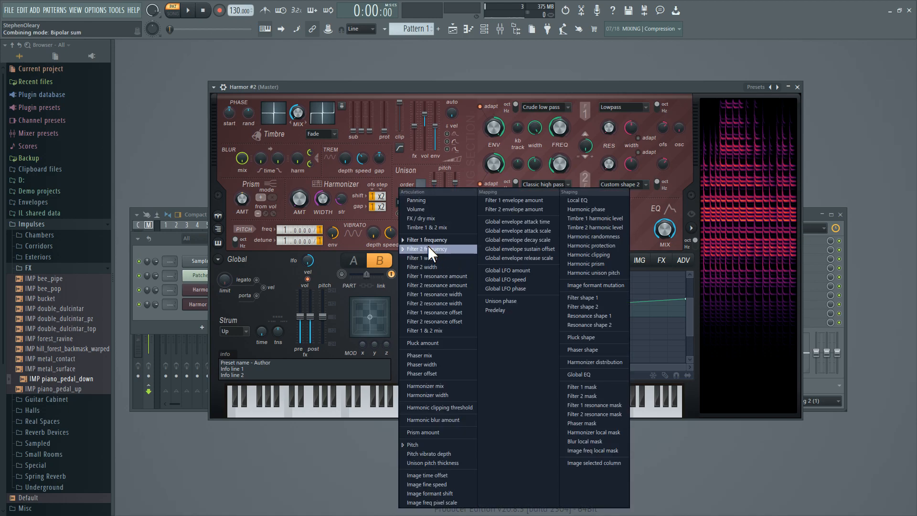
{"action": "left_click", "coordinate": [433, 206]}
{"action": "left_click", "coordinate": [514, 260]}
{"action": "left_click", "coordinate": [511, 271]}
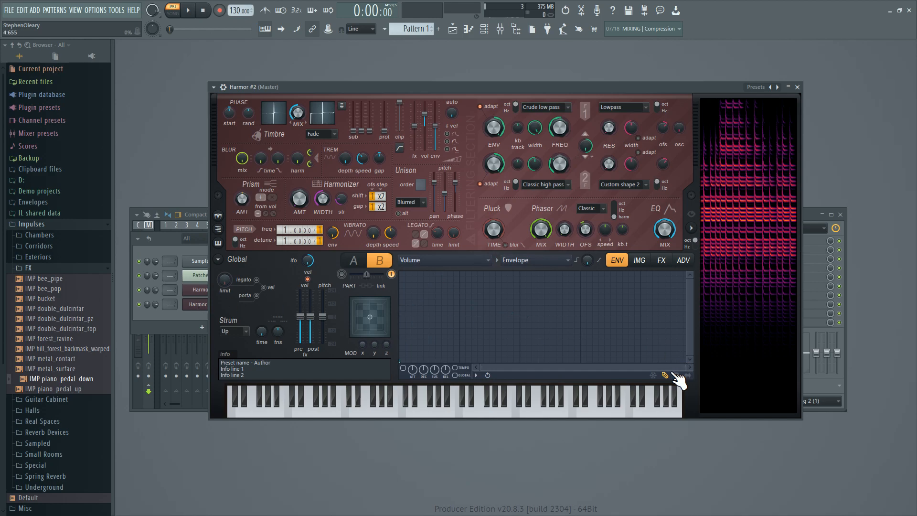
{"action": "left_click", "coordinate": [403, 368]}
{"action": "left_click", "coordinate": [403, 368]}
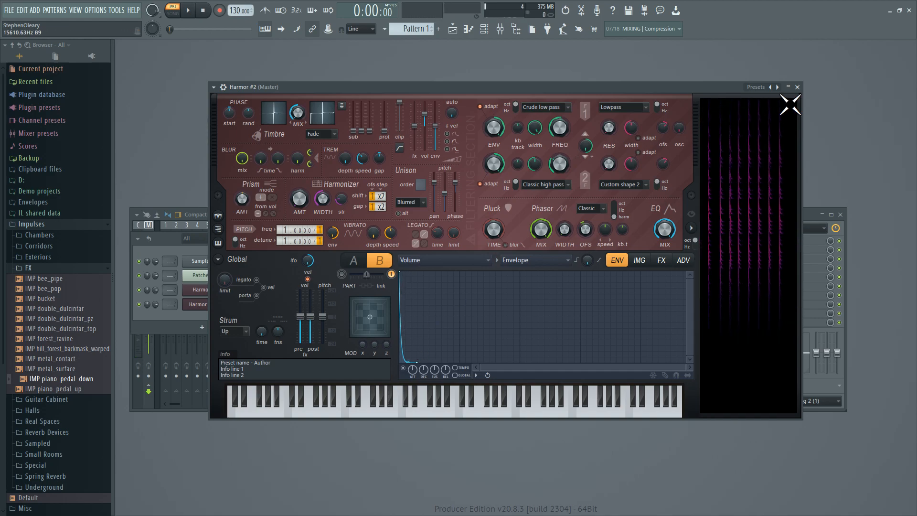
Close the cloned Harmor, open the uppermost Harmor in the Patcher map, and show its part B.
{"action": "left_click", "coordinate": [797, 87]}
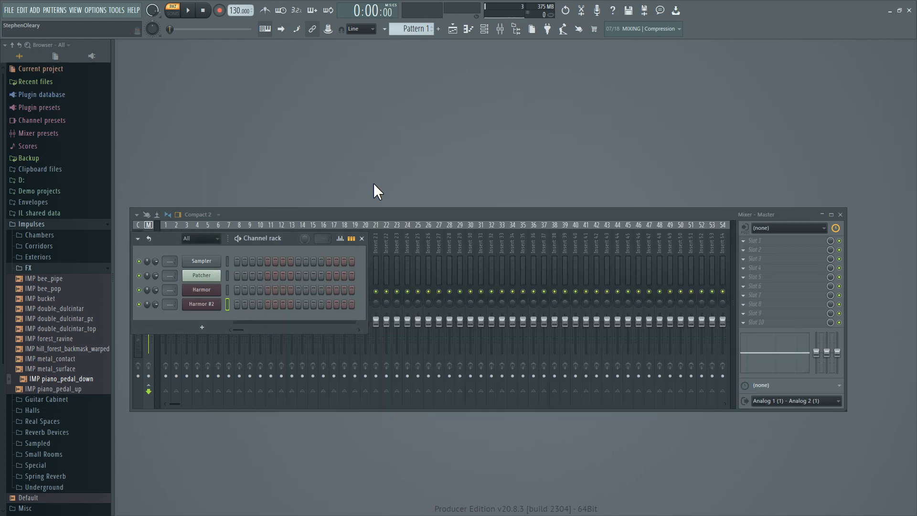
{"action": "left_click", "coordinate": [210, 276]}
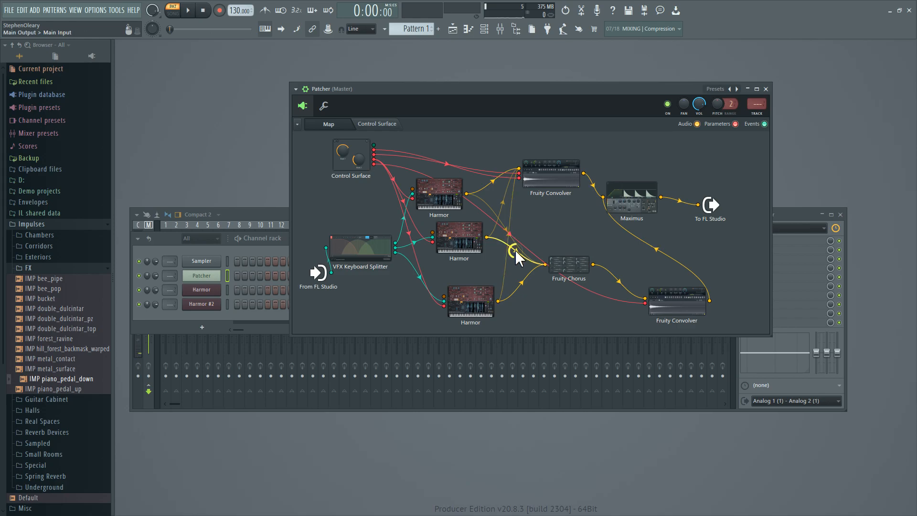
{"action": "double_click", "coordinate": [448, 211]}
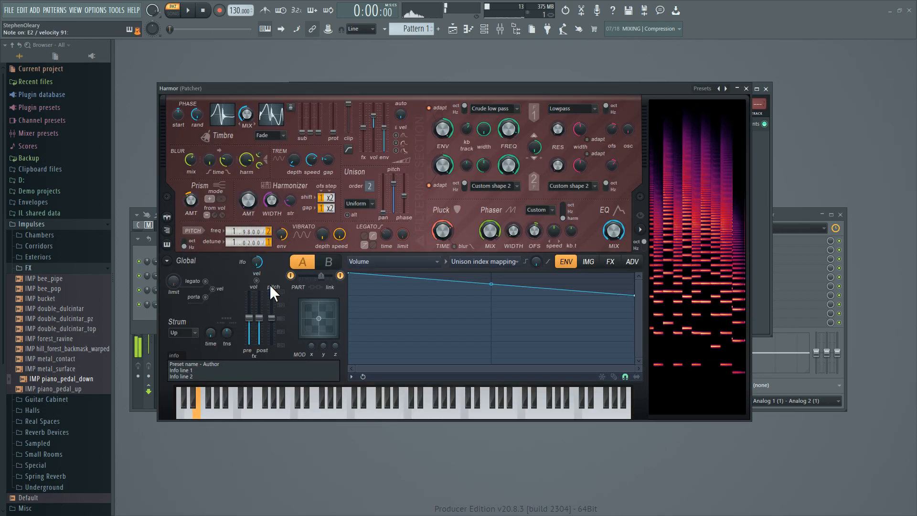
{"action": "left_click", "coordinate": [330, 263]}
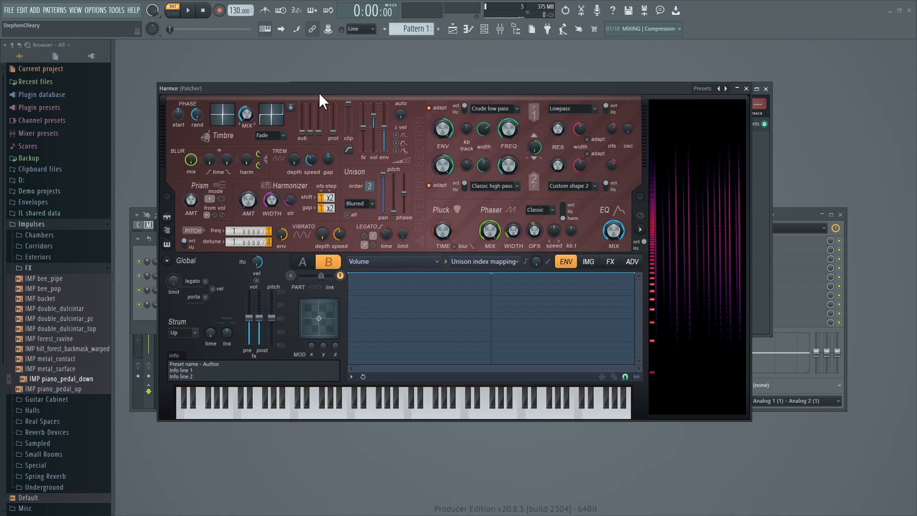
Turn the wet and motion sliders on the Patcher control surface down to minimum.
{"action": "left_click_drag", "start_coordinate": [318, 89], "coordinate": [596, 117]}
{"action": "left_click", "coordinate": [373, 124]}
{"action": "left_click_drag", "start_coordinate": [360, 211], "coordinate": [370, 238]}
{"action": "left_click_drag", "start_coordinate": [414, 214], "coordinate": [414, 241]}
{"action": "left_click_drag", "start_coordinate": [507, 119], "coordinate": [267, 116]}
Show part B's volume envelope, bypass it to hear the sustained sound, and switch it back on.
{"action": "left_click", "coordinate": [512, 286]}
{"action": "left_click", "coordinate": [520, 373]}
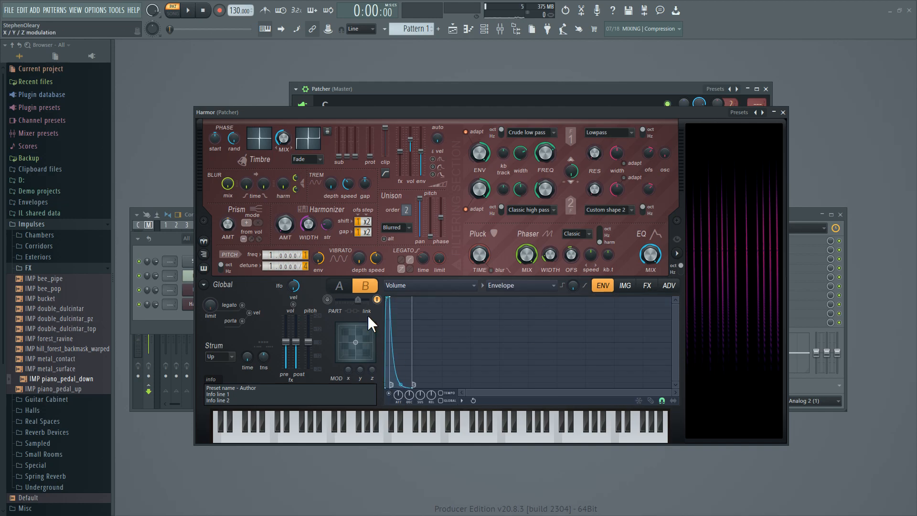
{"action": "left_click", "coordinate": [389, 393]}
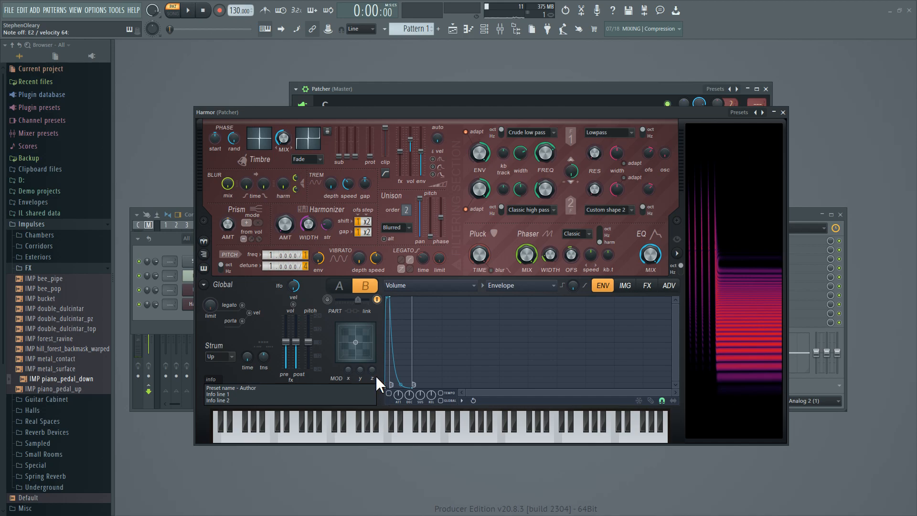
{"action": "scroll", "coordinate": [310, 271], "scroll_direction": "down", "scroll_amount": 3}
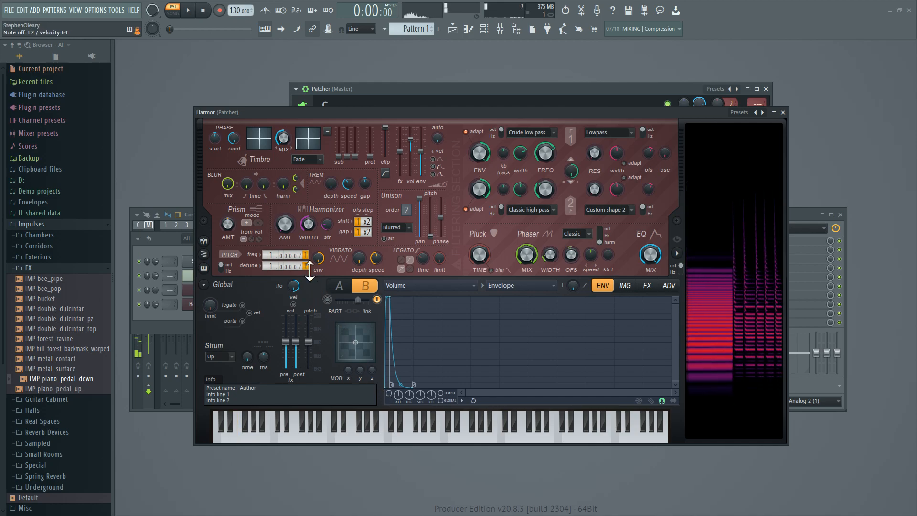
{"action": "scroll", "coordinate": [309, 270], "scroll_direction": "up", "scroll_amount": 3}
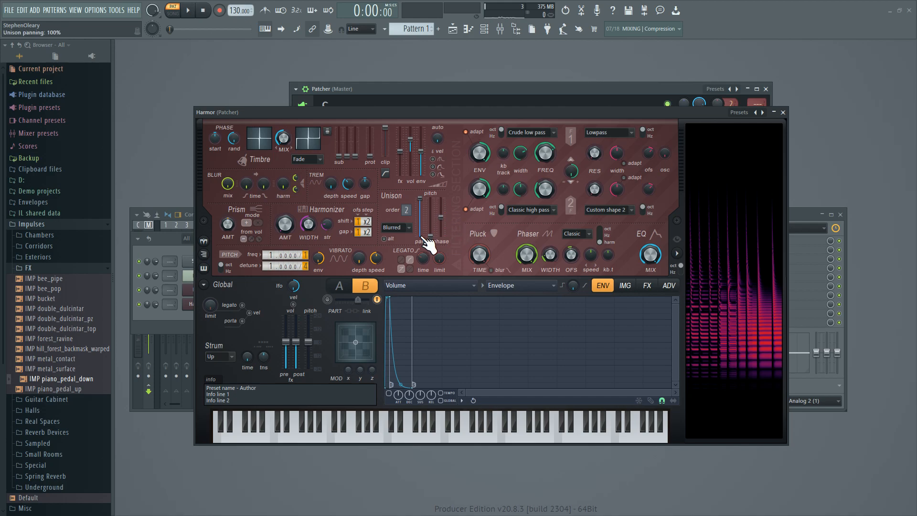
{"action": "left_click", "coordinate": [389, 394]}
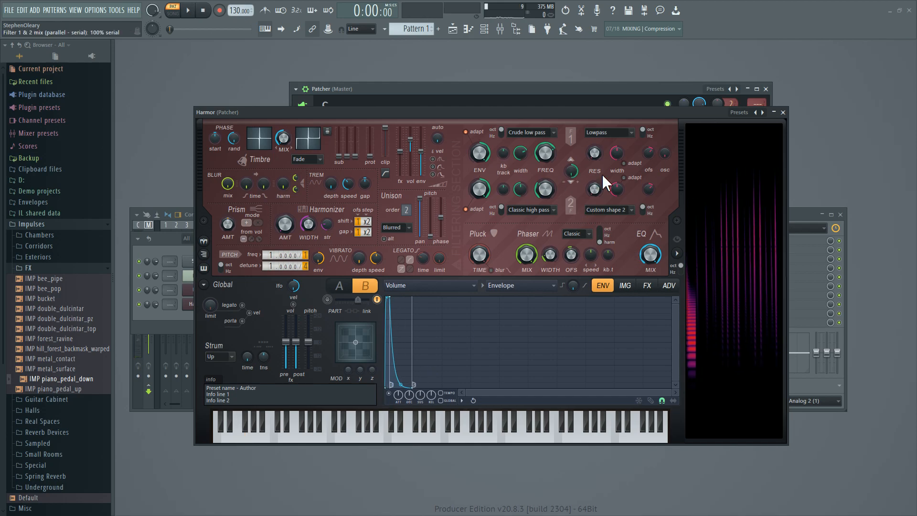
Show the keyboard mapping of part B's volume.
{"action": "left_click", "coordinate": [519, 286]}
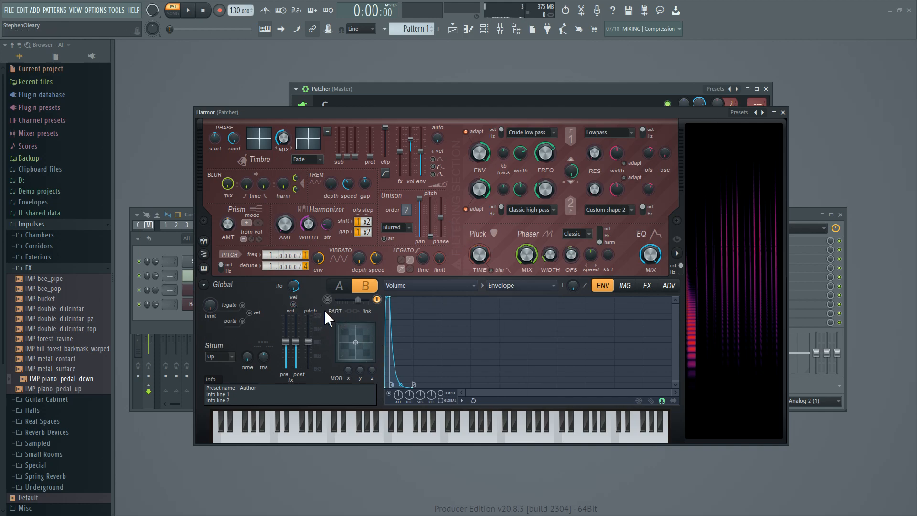
{"action": "left_click", "coordinate": [509, 285]}
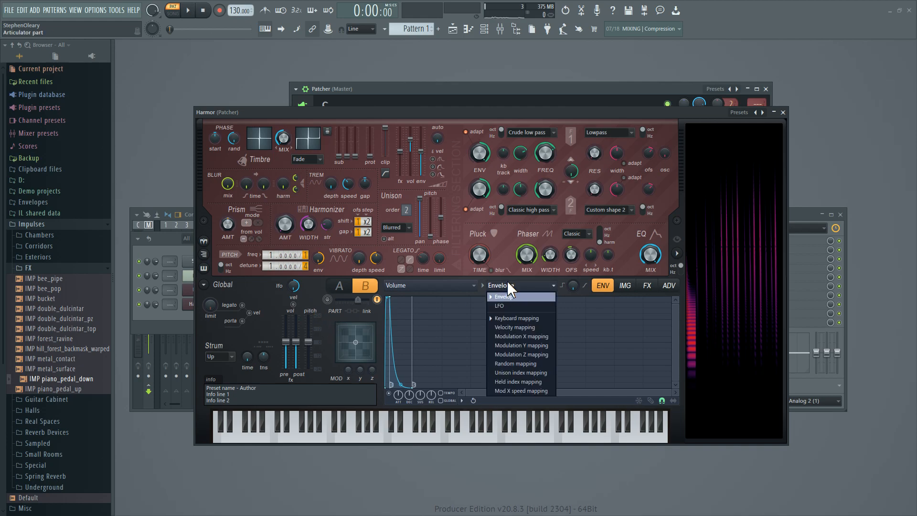
{"action": "left_click", "coordinate": [506, 280]}
{"action": "left_click", "coordinate": [512, 286]}
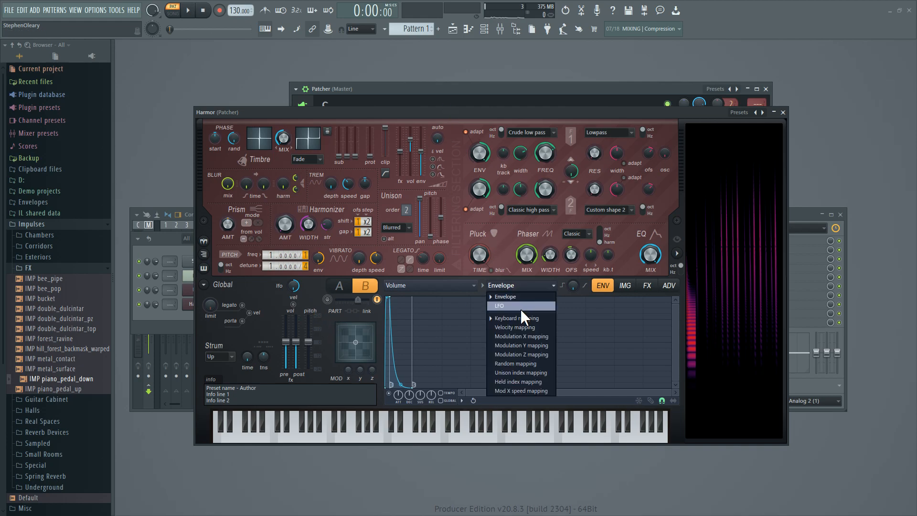
{"action": "left_click", "coordinate": [518, 318]}
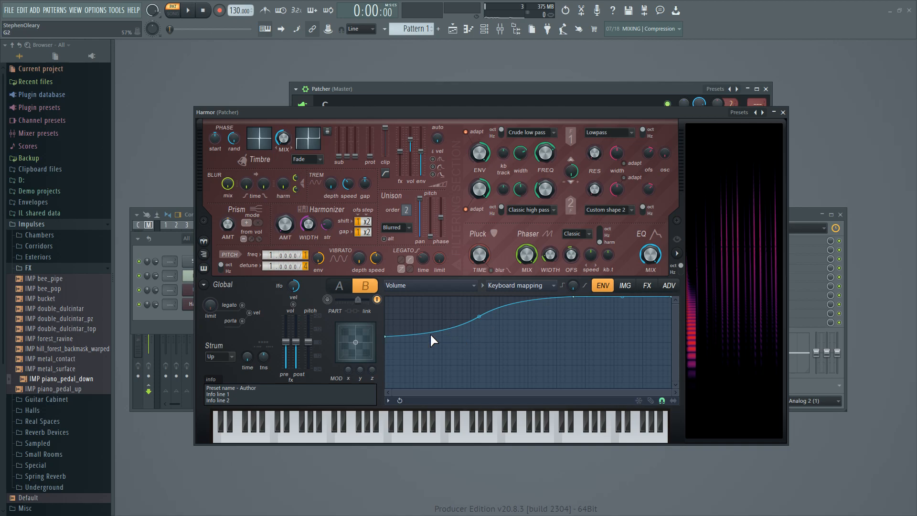
Enable part A alongside part B, and toggle part B to compare the piano with and without it.
{"action": "left_click", "coordinate": [327, 300]}
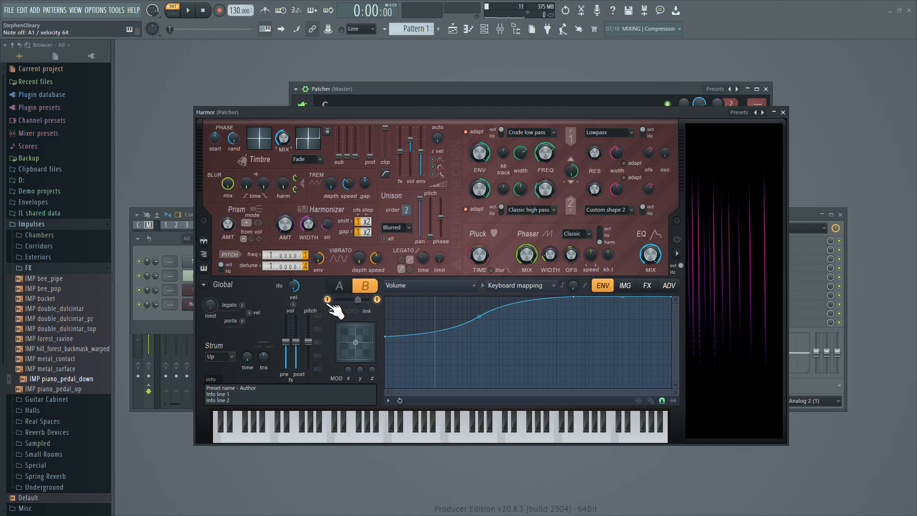
{"action": "left_click", "coordinate": [328, 300]}
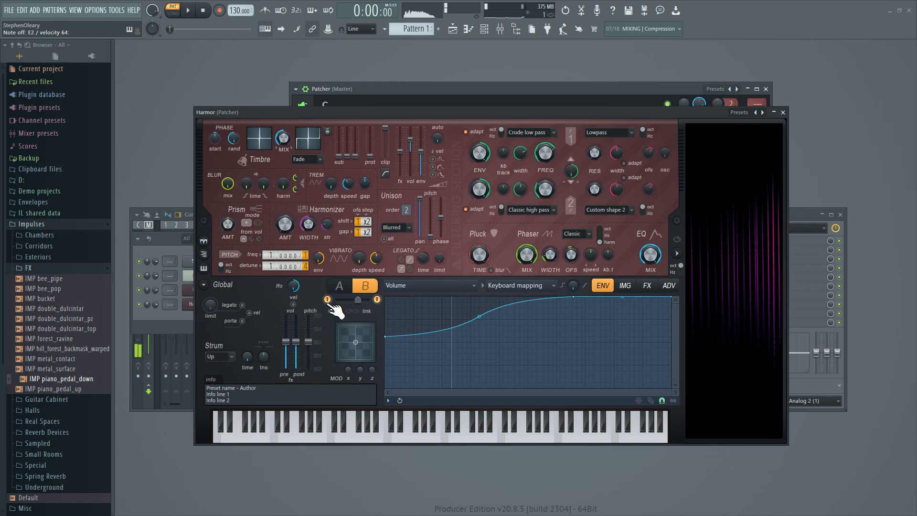
{"action": "left_click", "coordinate": [328, 300]}
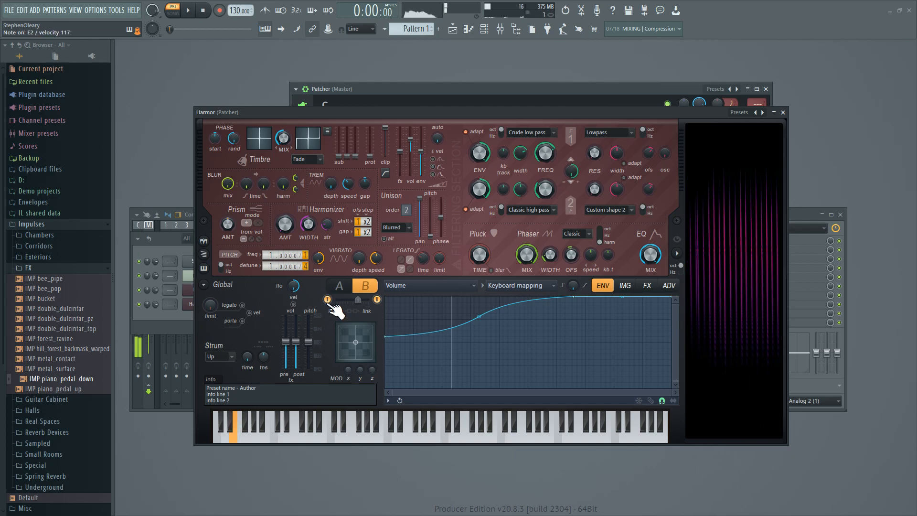
{"action": "left_click", "coordinate": [378, 300]}
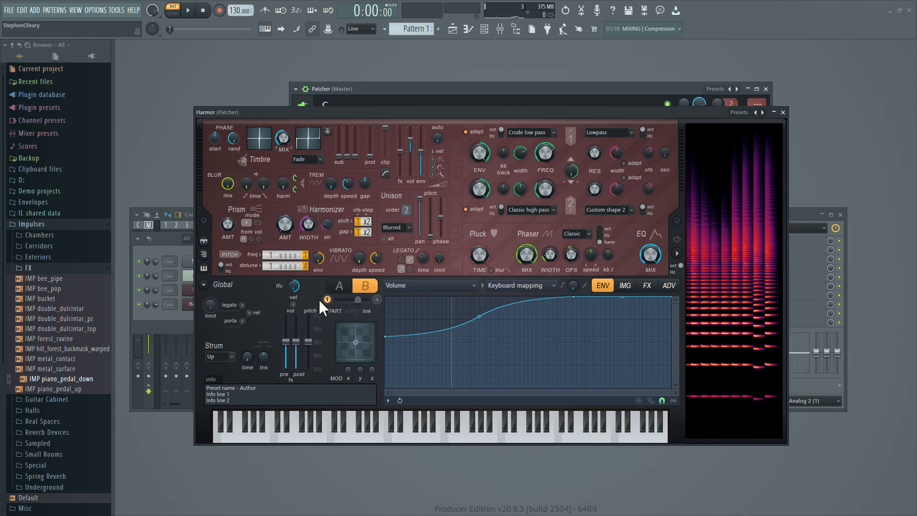
{"action": "left_click", "coordinate": [377, 300]}
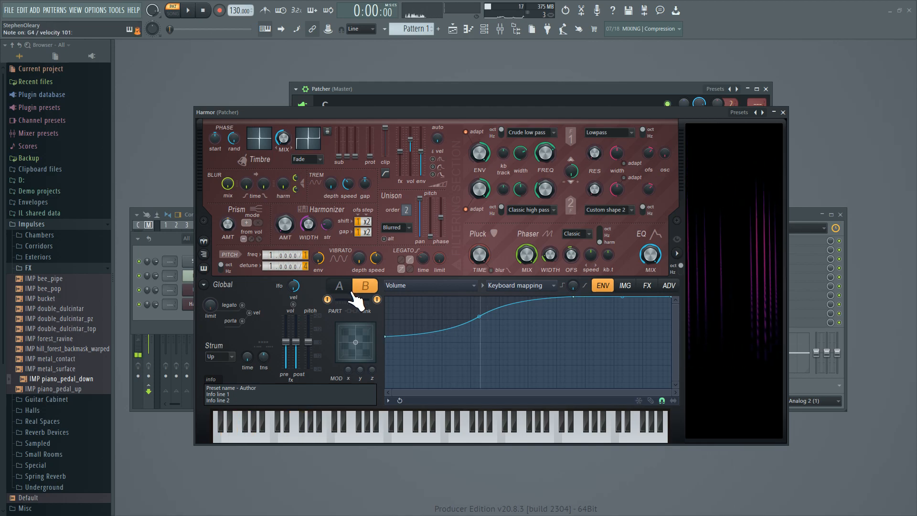
Close the Harmor, raise the wet and motion sliders on the control surface, and return to the Patcher map.
{"action": "left_click", "coordinate": [783, 112]}
{"action": "left_click_drag", "start_coordinate": [414, 239], "coordinate": [370, 213]}
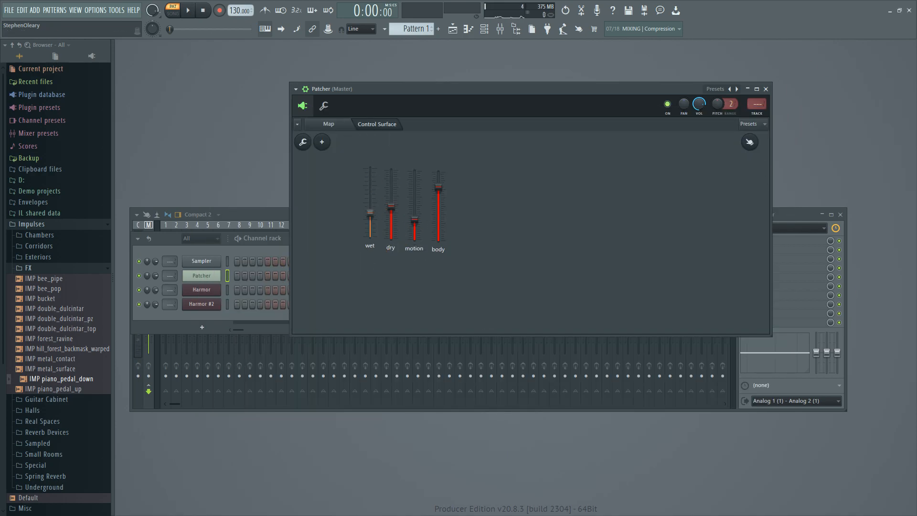
{"action": "left_click", "coordinate": [329, 123]}
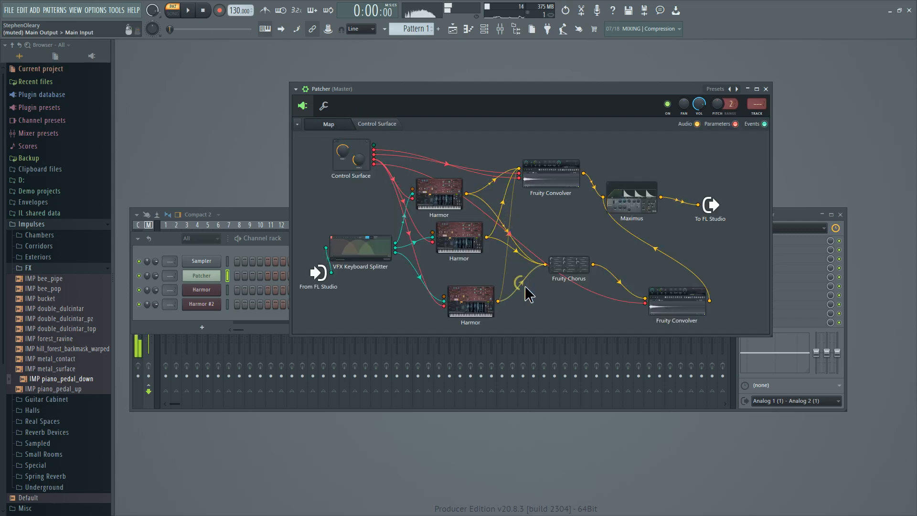
Move Fruity Chorus up between the Harmors and the lower Fruity Convolver, and shift the upper Fruity Convolver directly above it.
{"action": "left_click_drag", "start_coordinate": [564, 264], "coordinate": [541, 276]}
{"action": "left_click_drag", "start_coordinate": [541, 173], "coordinate": [556, 194]}
{"action": "left_click_drag", "start_coordinate": [564, 284], "coordinate": [579, 245]}
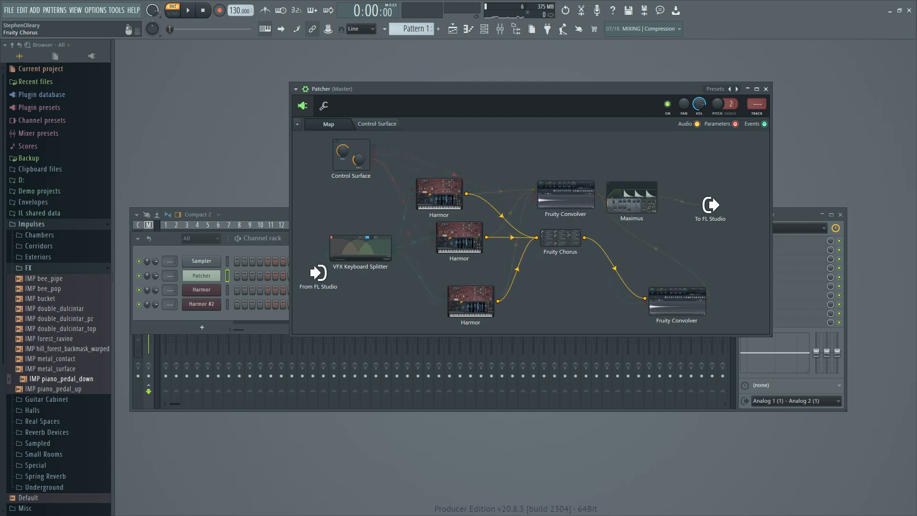
{"action": "left_click_drag", "start_coordinate": [575, 205], "coordinate": [567, 212]}
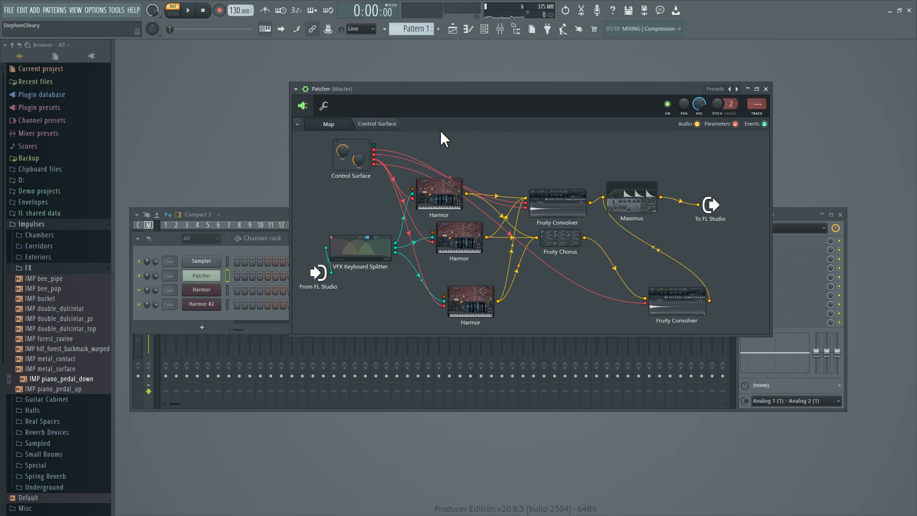
Open the middle Harmor in the map, examine its unison pitch thickness envelope, and close it.
{"action": "left_click", "coordinate": [465, 234]}
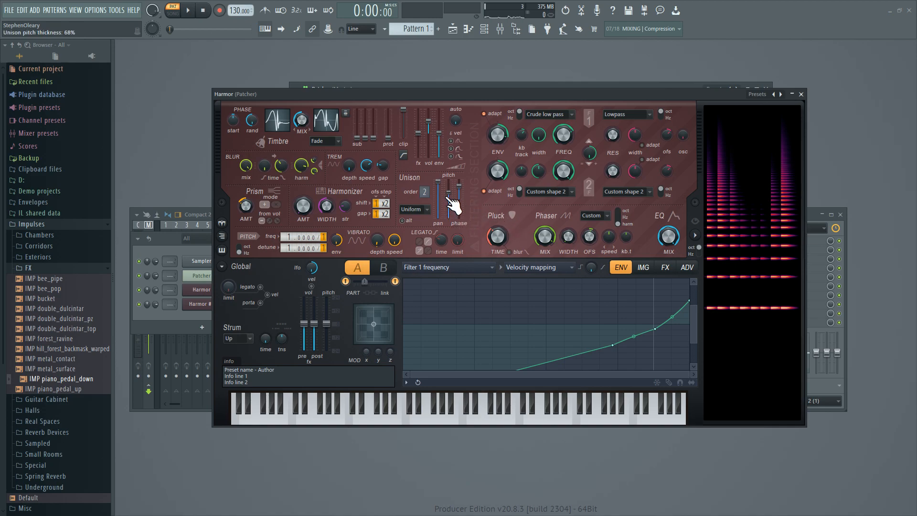
{"action": "right_click", "coordinate": [448, 196]}
{"action": "left_click", "coordinate": [490, 221]}
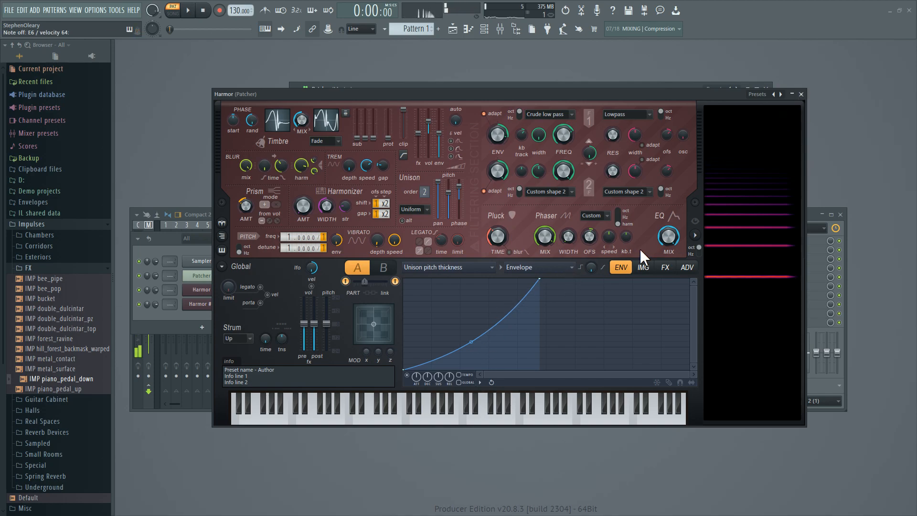
{"action": "left_click", "coordinate": [801, 94]}
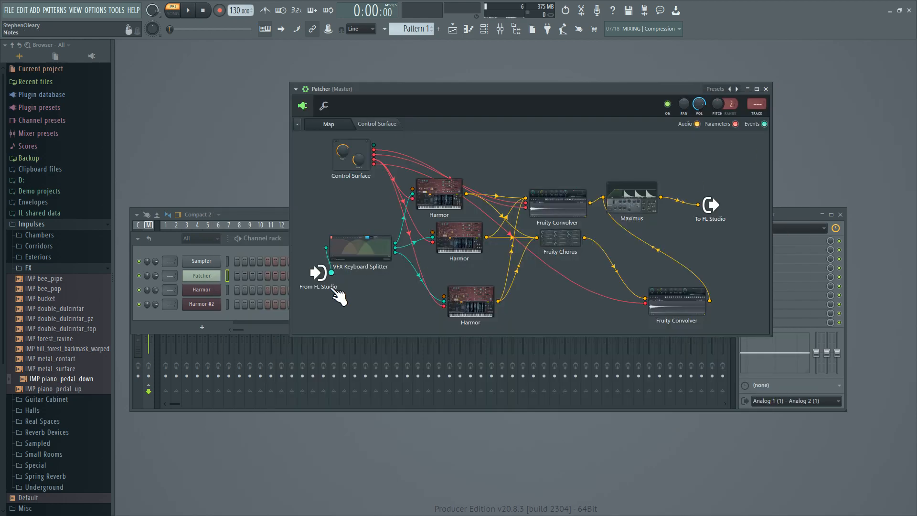
Open the lowest Harmor in the map and examine the keyboard mapping of its unison pitch thickness.
{"action": "left_click", "coordinate": [466, 296]}
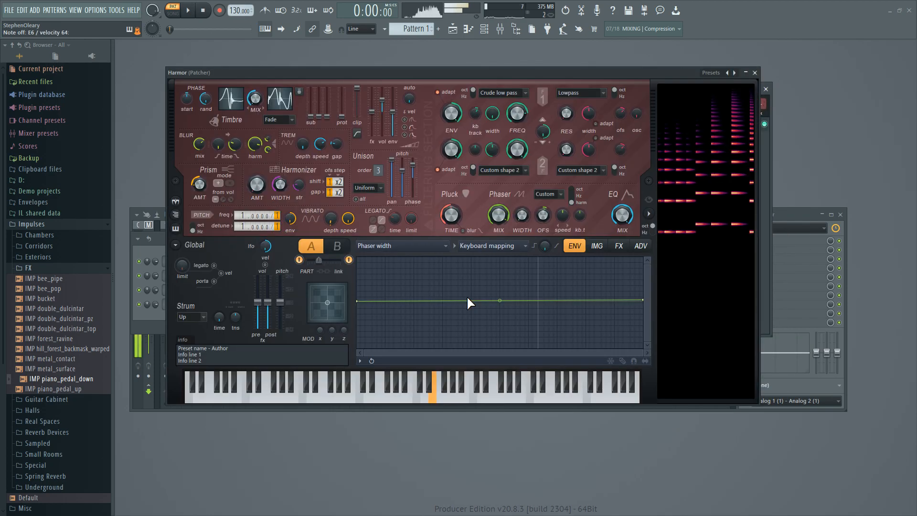
{"action": "right_click", "coordinate": [410, 175]}
{"action": "left_click", "coordinate": [443, 192]}
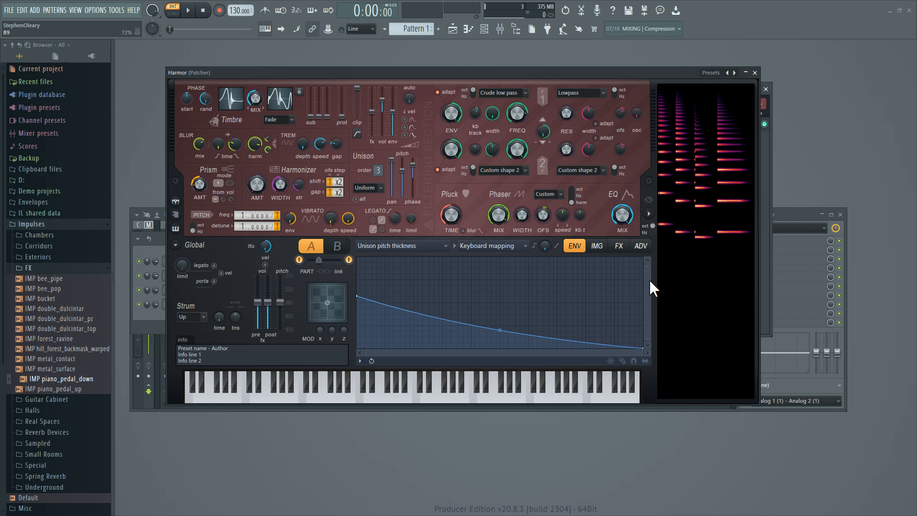
Examine the keyboard mapping of the lowest Harmor's unison phase and close the Harmor.
{"action": "key", "text": "e"}
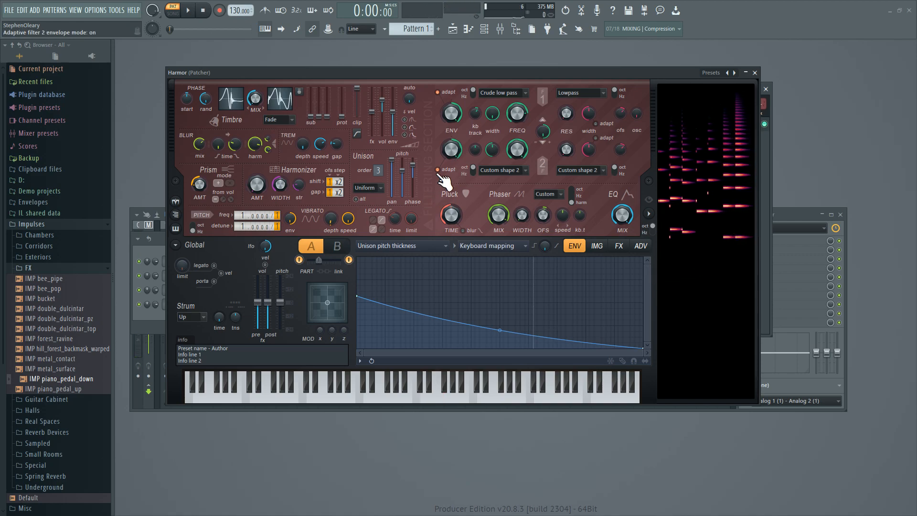
{"action": "right_click", "coordinate": [411, 163]}
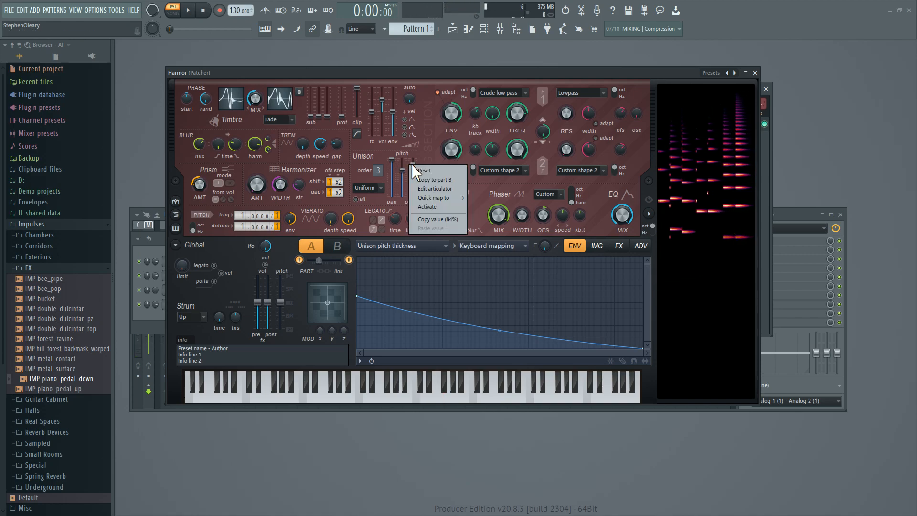
{"action": "left_click", "coordinate": [446, 188]}
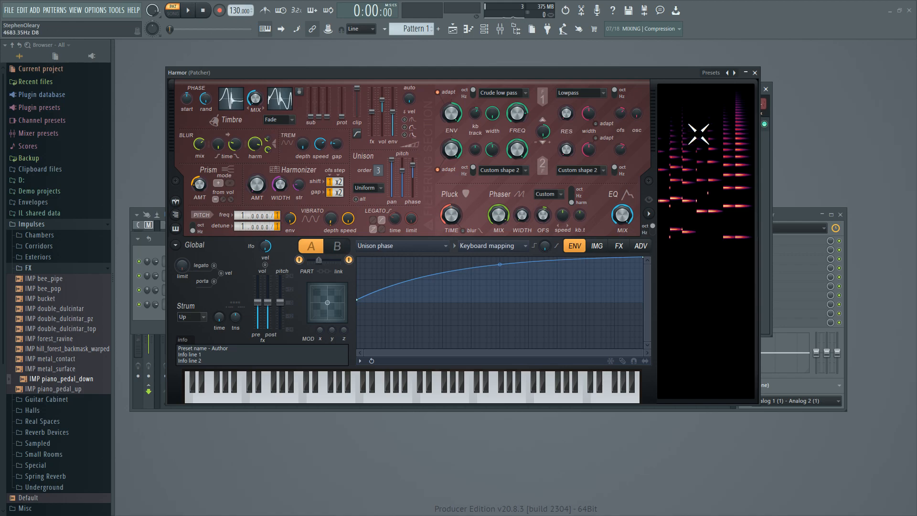
{"action": "left_click", "coordinate": [755, 72]}
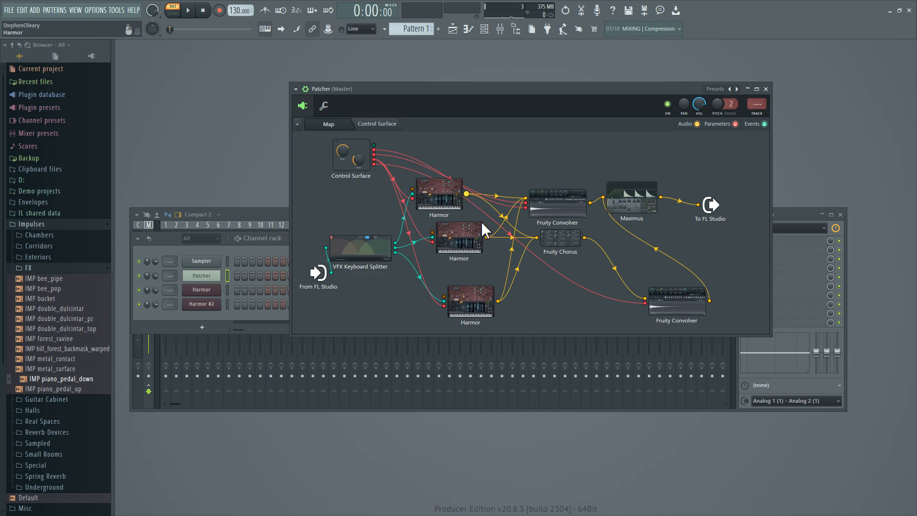
Reopen the lowest Harmor and examine the keyboard mapping of filter 1 width, comparing part A with part B.
{"action": "left_click", "coordinate": [496, 305]}
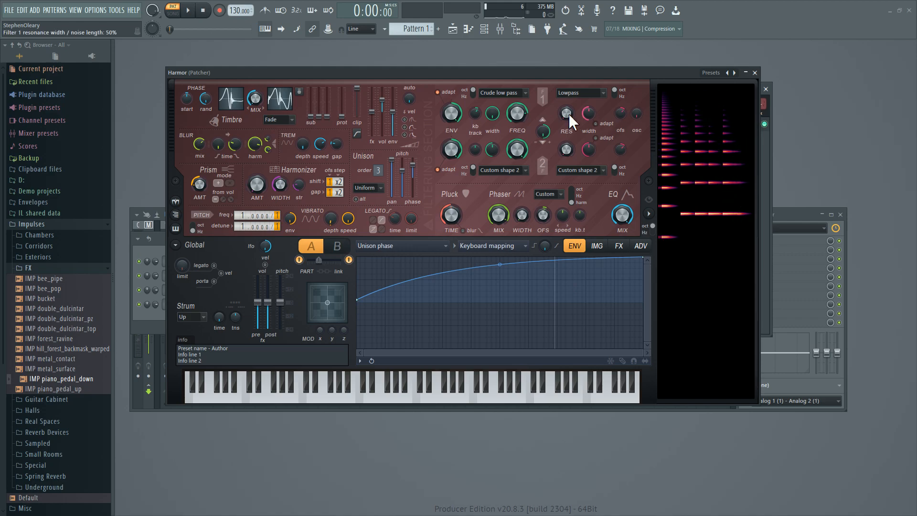
{"action": "right_click", "coordinate": [496, 114]}
{"action": "left_click", "coordinate": [522, 135]}
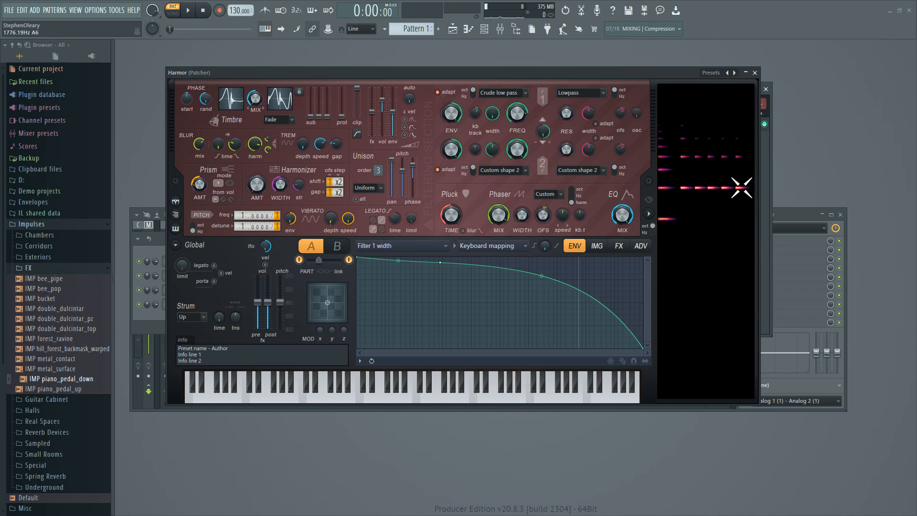
{"action": "left_click", "coordinate": [342, 245]}
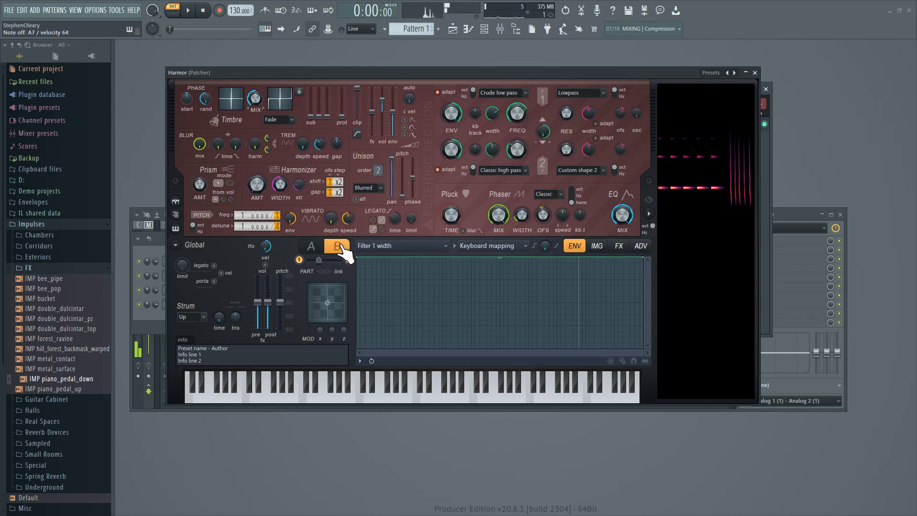
{"action": "left_click", "coordinate": [314, 245]}
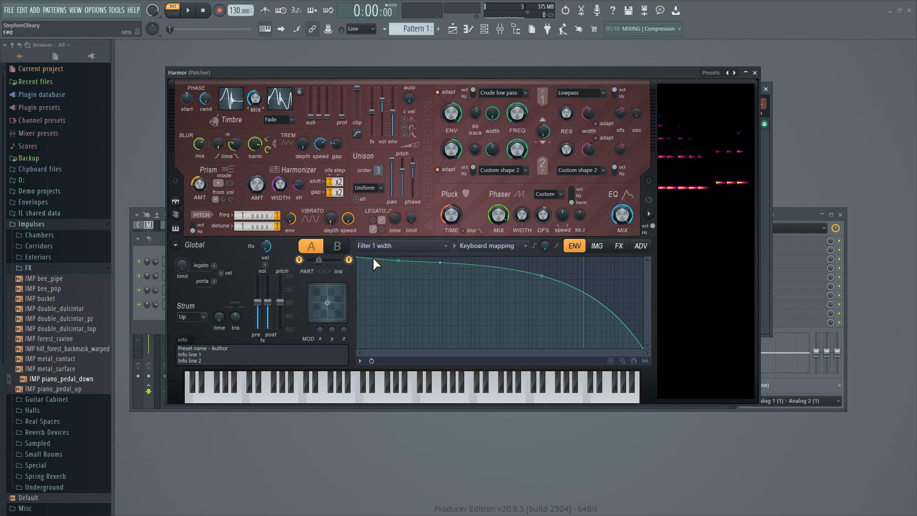
Examine the keyboard mapping of part A's filter 1 frequency and close the lowest Harmor.
{"action": "right_click", "coordinate": [514, 114]}
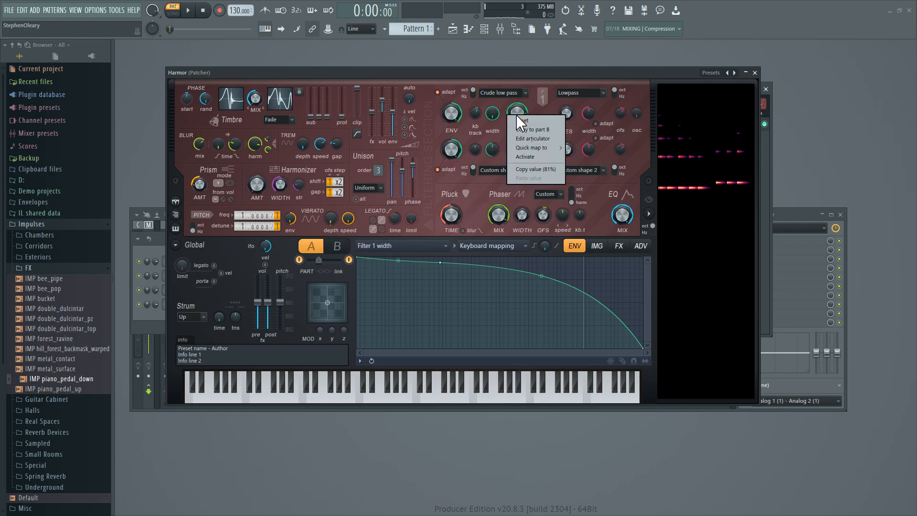
{"action": "left_click", "coordinate": [533, 138]}
{"action": "left_click_drag", "start_coordinate": [646, 317], "coordinate": [652, 351]}
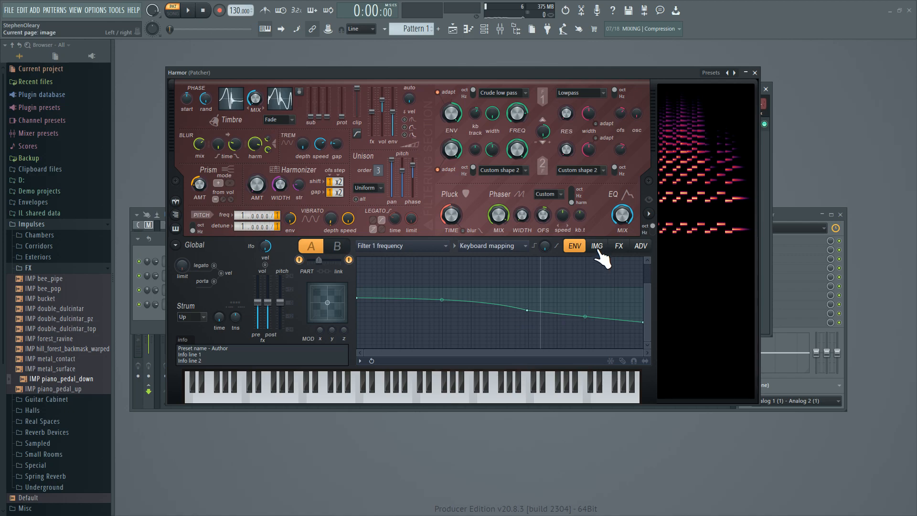
{"action": "left_click", "coordinate": [755, 73]}
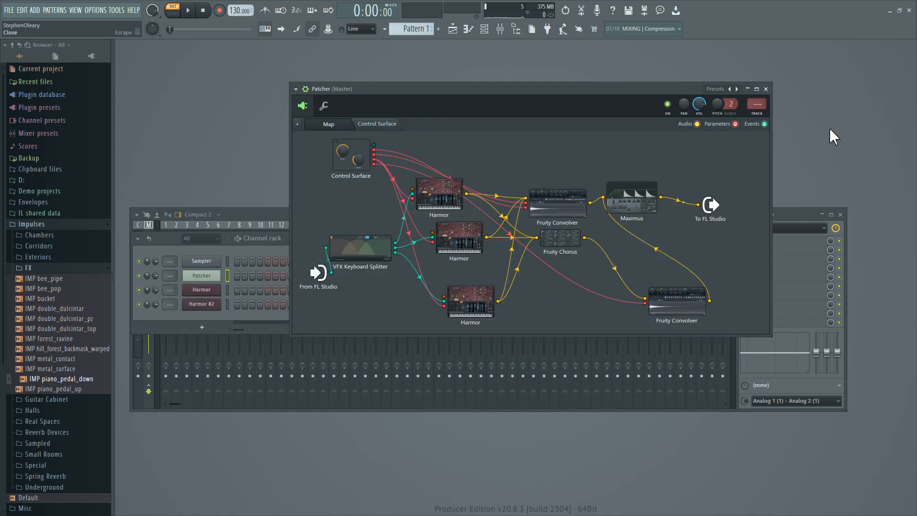
Look briefly at the middle Harmor, adjust the body slider on the control surface, and return to the Patcher map.
{"action": "left_click", "coordinate": [477, 243]}
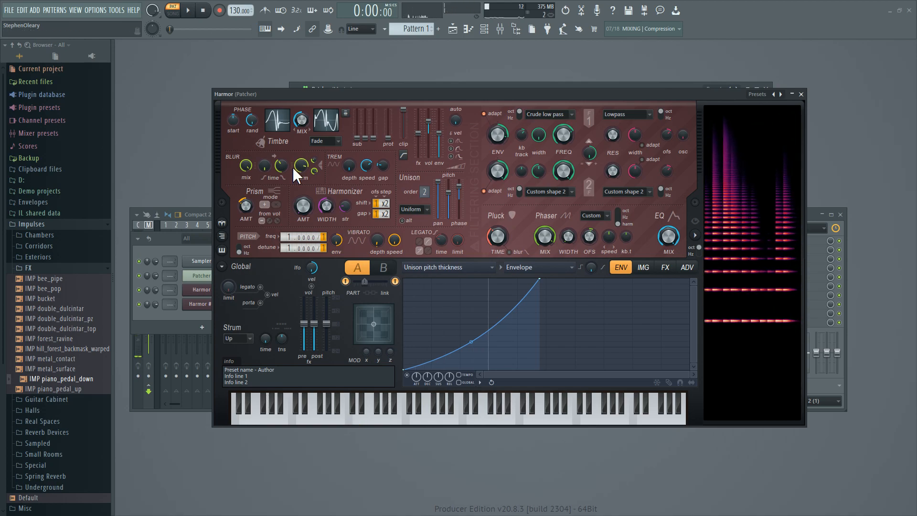
{"action": "left_click", "coordinate": [801, 95]}
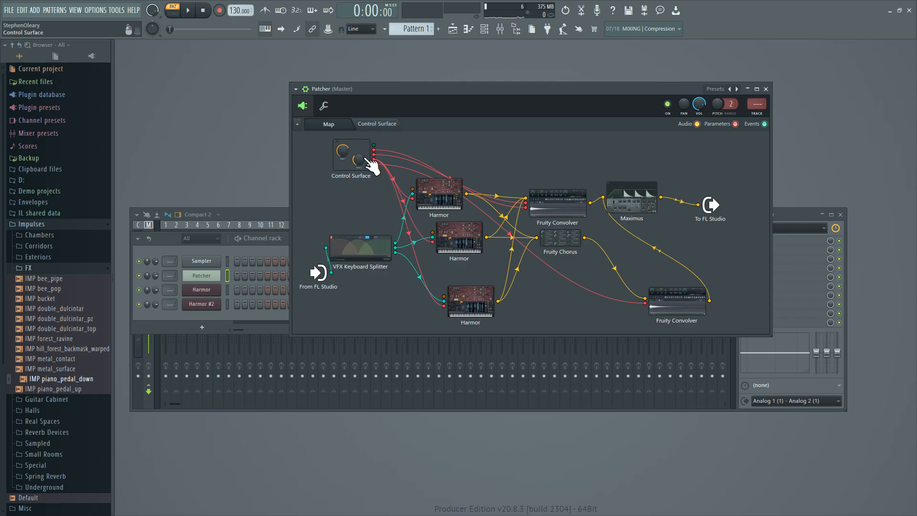
{"action": "left_click", "coordinate": [378, 125]}
{"action": "mouse_move", "coordinate": [444, 189]}
{"action": "left_mouse_down"}
{"action": "mouse_move", "coordinate": [444, 246]}
{"action": "mouse_move", "coordinate": [440, 175]}
{"action": "mouse_move", "coordinate": [439, 241]}
{"action": "mouse_move", "coordinate": [440, 198]}
{"action": "left_mouse_up"}
{"action": "left_click", "coordinate": [325, 115]}
{"action": "left_click", "coordinate": [325, 114]}
{"action": "left_click", "coordinate": [330, 125]}
Place the top Harmor beside the control surface, check part B's harmonic blur amount options, close the Harmor, and return to the map.
{"action": "left_click", "coordinate": [452, 212]}
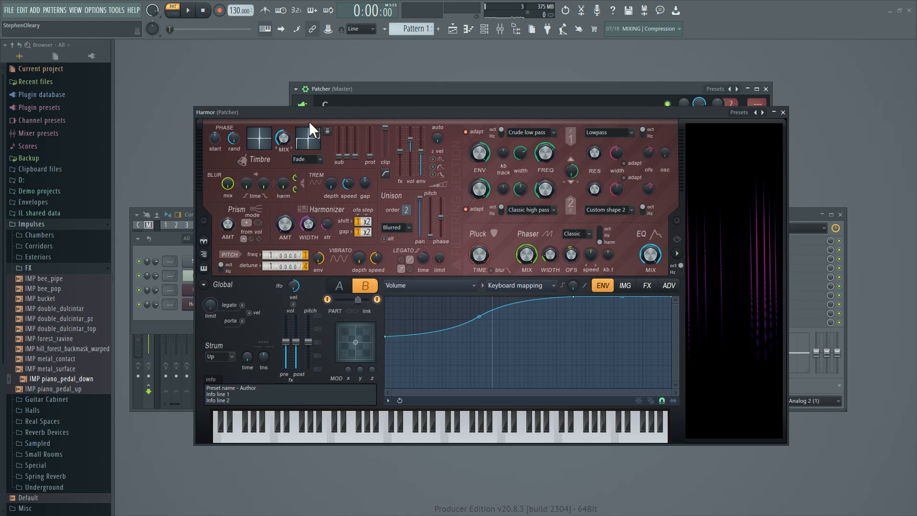
{"action": "left_click_drag", "start_coordinate": [309, 115], "coordinate": [589, 149]}
{"action": "left_click", "coordinate": [379, 125]}
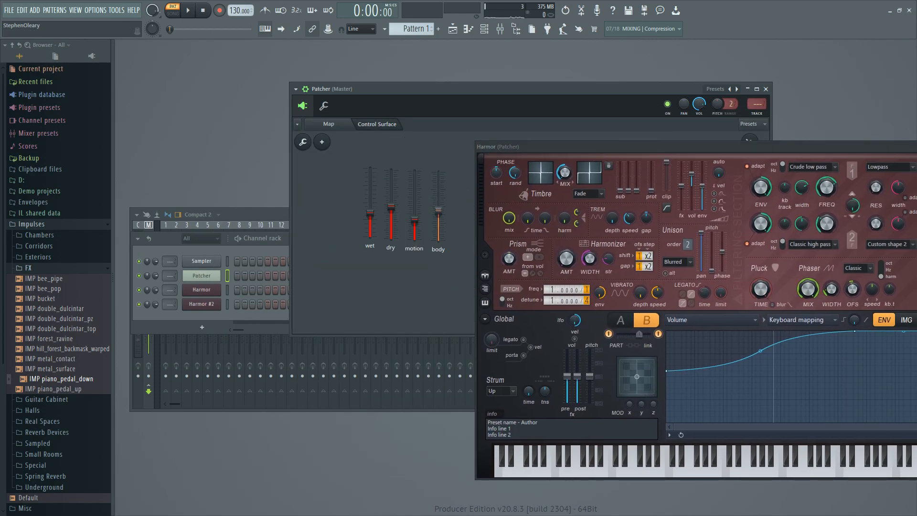
{"action": "right_click", "coordinate": [568, 211]}
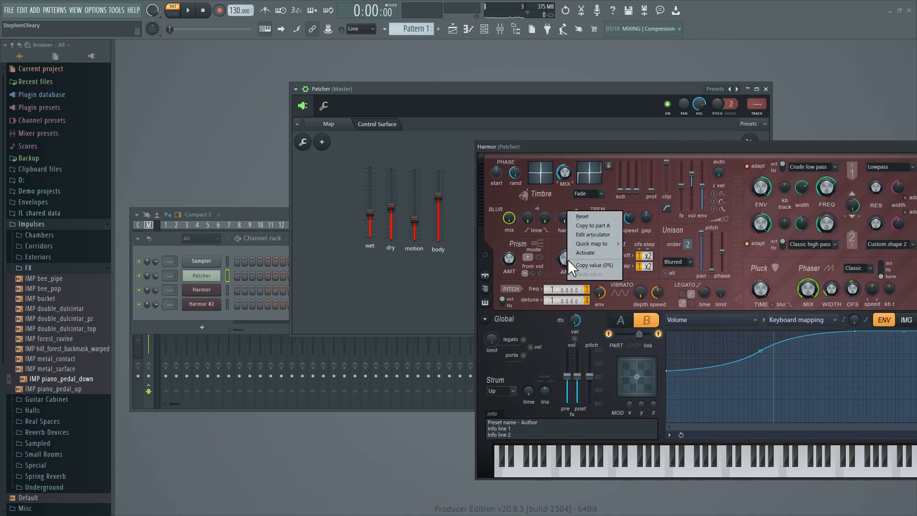
{"action": "left_click", "coordinate": [403, 281]}
{"action": "left_click", "coordinate": [217, 276]}
{"action": "left_click", "coordinate": [213, 276]}
{"action": "left_click_drag", "start_coordinate": [628, 147], "coordinate": [226, 212]}
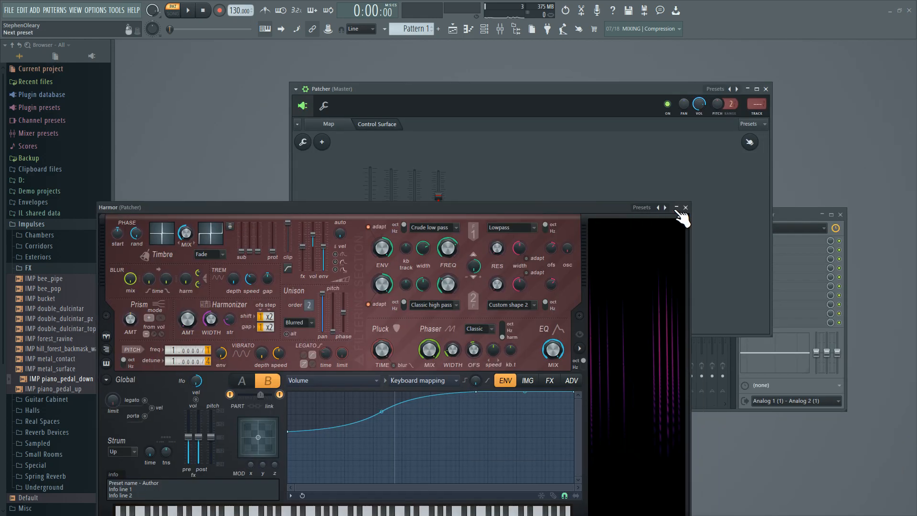
{"action": "left_click", "coordinate": [682, 209]}
{"action": "left_click", "coordinate": [329, 123]}
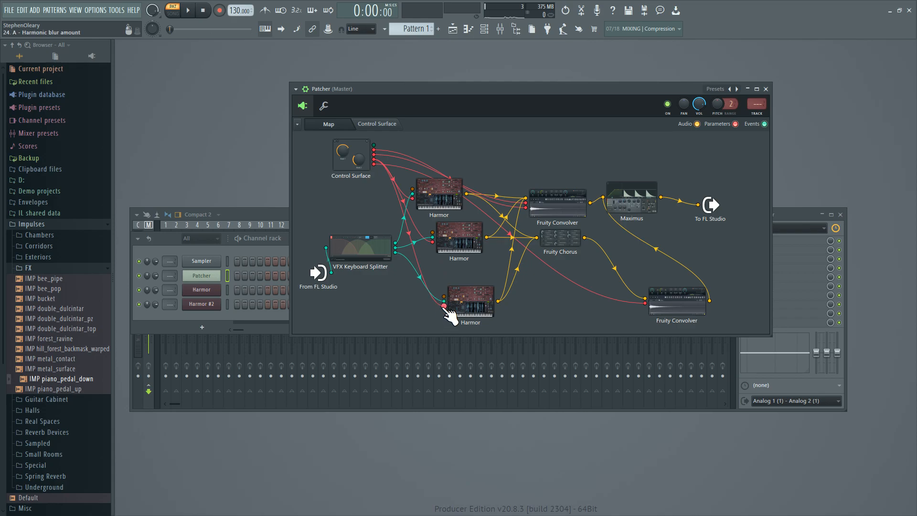
Reopen the top Harmor and activate part B's harmonic blur amount.
{"action": "double_click", "coordinate": [450, 194]}
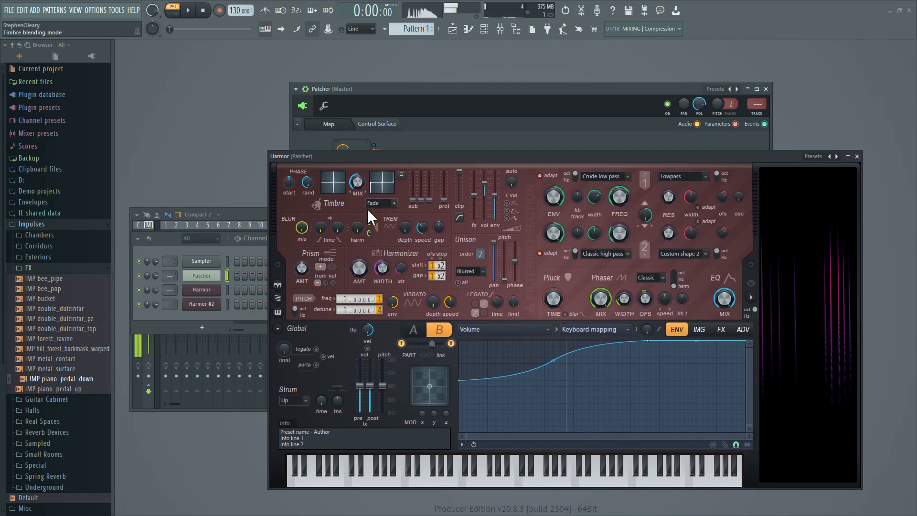
{"action": "right_click", "coordinate": [359, 229]}
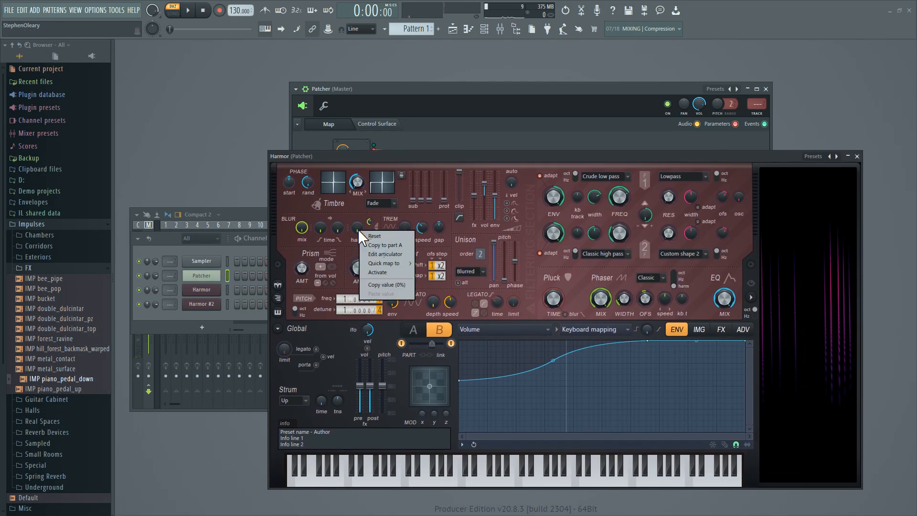
{"action": "left_click", "coordinate": [334, 240]}
{"action": "right_click", "coordinate": [303, 230]}
{"action": "left_click", "coordinate": [280, 236]}
{"action": "right_click", "coordinate": [358, 229]}
{"action": "left_click", "coordinate": [368, 272]}
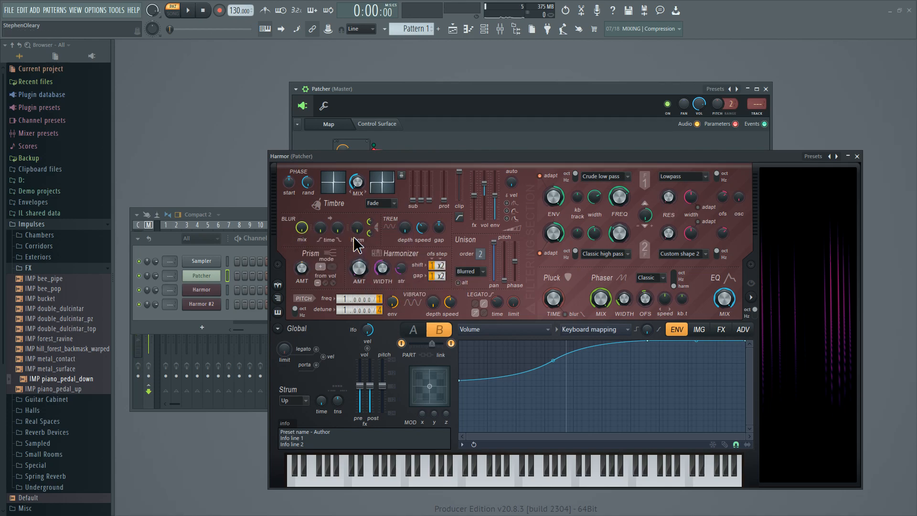
{"action": "right_click", "coordinate": [356, 230]}
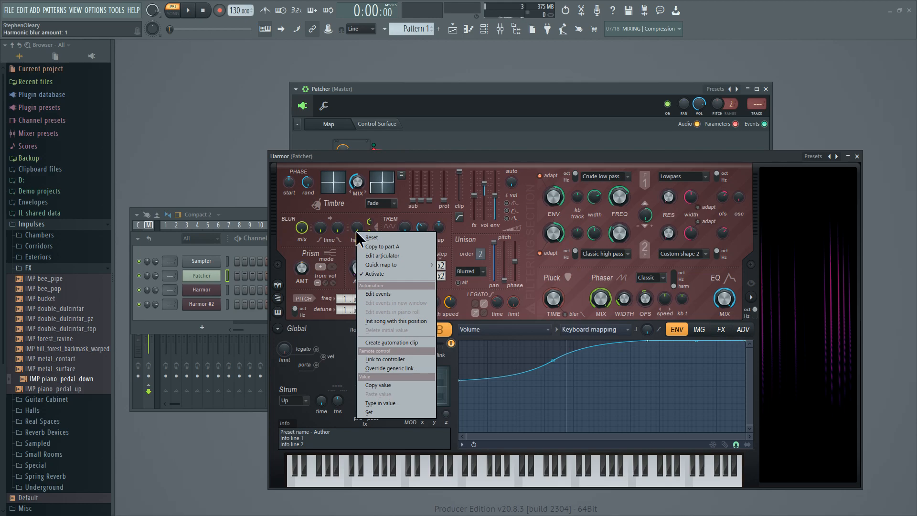
{"action": "left_click", "coordinate": [357, 214]}
Compare the top Harmor with the control surface's body slider, and return to the Patcher map with the Harmor set beside it.
{"action": "left_click_drag", "start_coordinate": [374, 158], "coordinate": [520, 145]}
{"action": "left_click", "coordinate": [377, 123]}
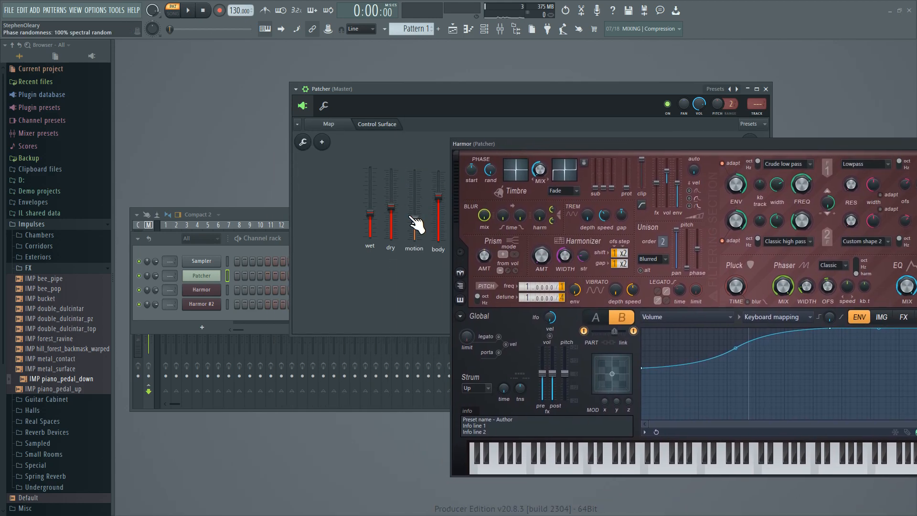
{"action": "left_click_drag", "start_coordinate": [438, 215], "coordinate": [438, 198]}
{"action": "left_click_drag", "start_coordinate": [521, 144], "coordinate": [293, 178]}
{"action": "left_click", "coordinate": [347, 124]}
{"action": "left_click_drag", "start_coordinate": [399, 178], "coordinate": [757, 178]}
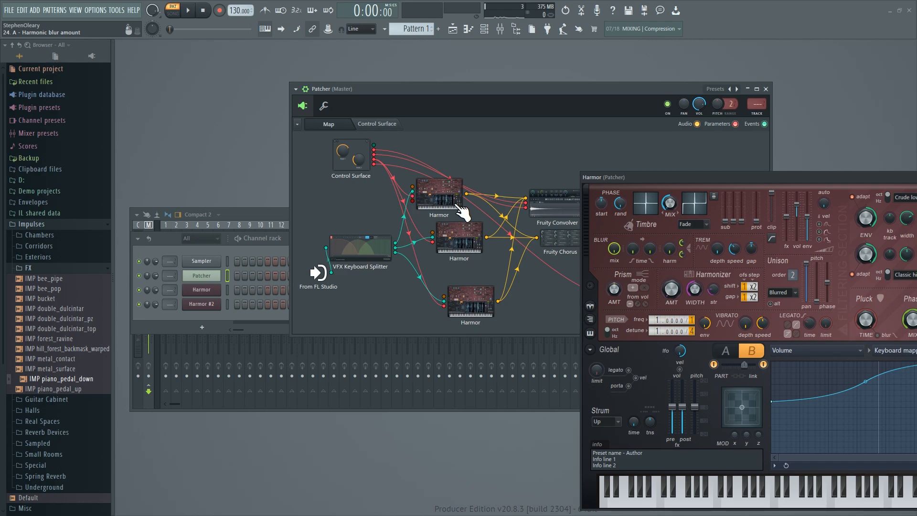
Check the options of the blur mix and harmonic blur controls in the top Harmor's part B.
{"action": "right_click", "coordinate": [611, 248]}
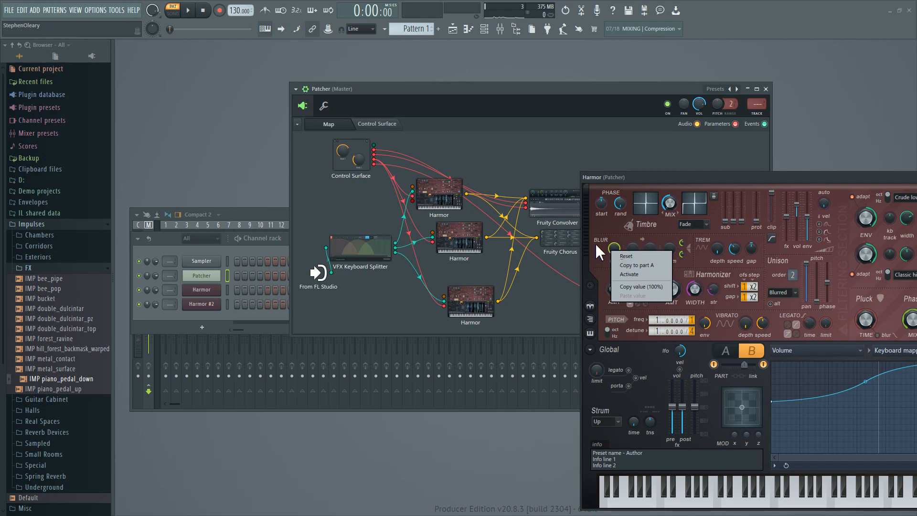
{"action": "left_click", "coordinate": [595, 242]}
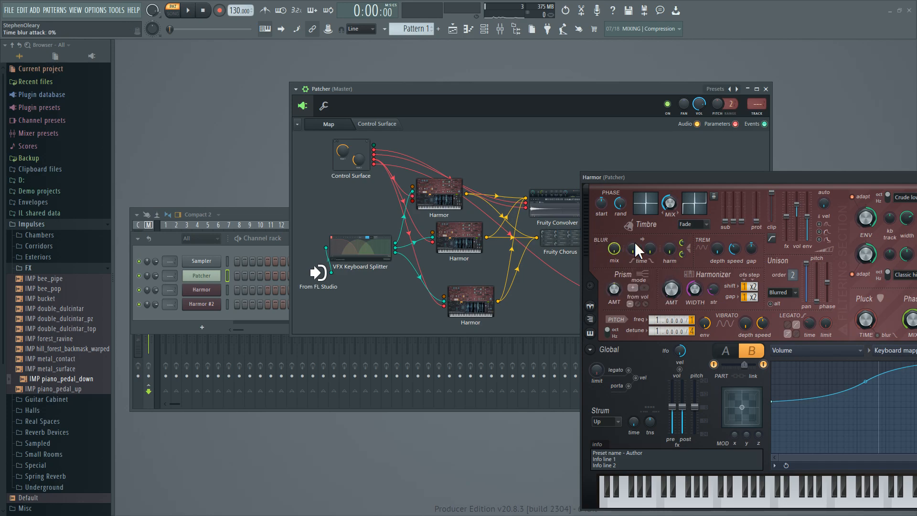
{"action": "right_click", "coordinate": [683, 242]}
{"action": "left_click", "coordinate": [677, 245]}
{"action": "right_click", "coordinate": [681, 253]}
{"action": "left_click", "coordinate": [674, 268]}
{"action": "right_click", "coordinate": [669, 251]}
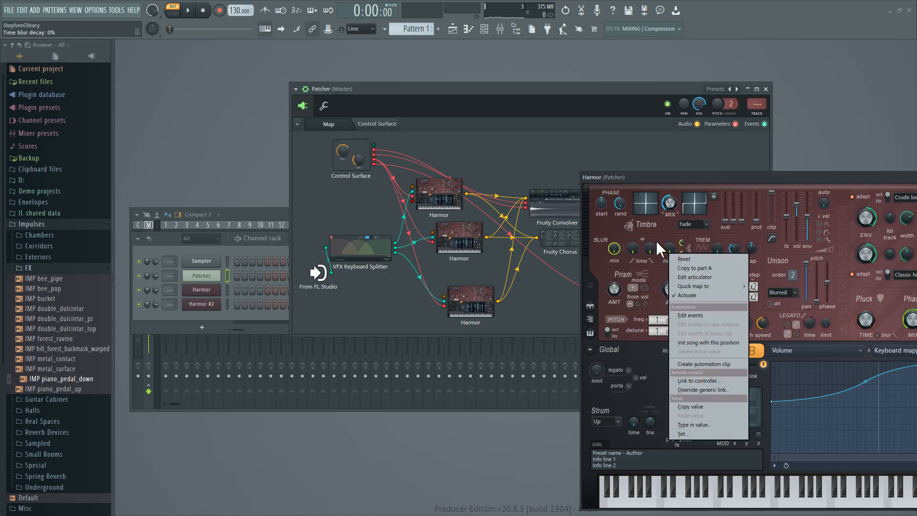
{"action": "left_click", "coordinate": [656, 240]}
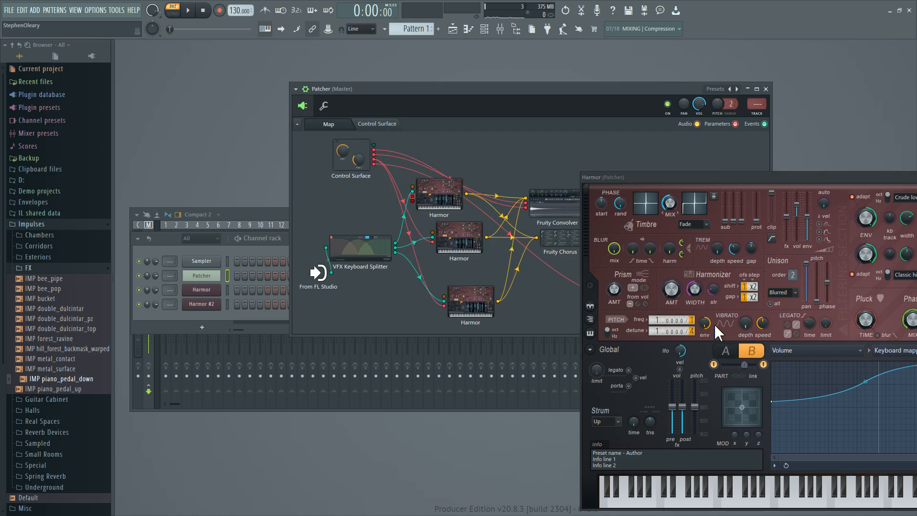
Switch the top Harmor to part A and lower the body slider on the control surface to its minimum.
{"action": "left_click", "coordinate": [728, 352]}
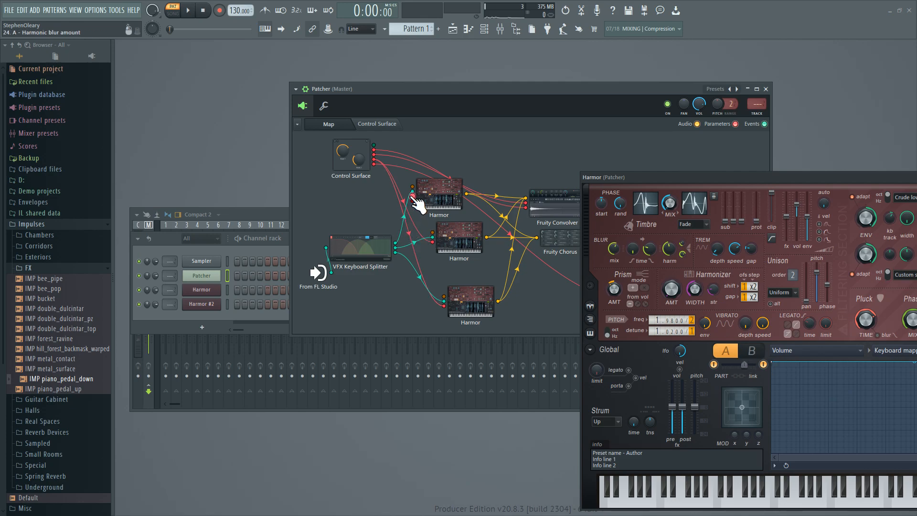
{"action": "left_click_drag", "start_coordinate": [413, 197], "coordinate": [374, 160]}
{"action": "left_click", "coordinate": [380, 124]}
{"action": "left_click_drag", "start_coordinate": [439, 209], "coordinate": [438, 242]}
{"action": "left_click_drag", "start_coordinate": [631, 176], "coordinate": [217, 153]}
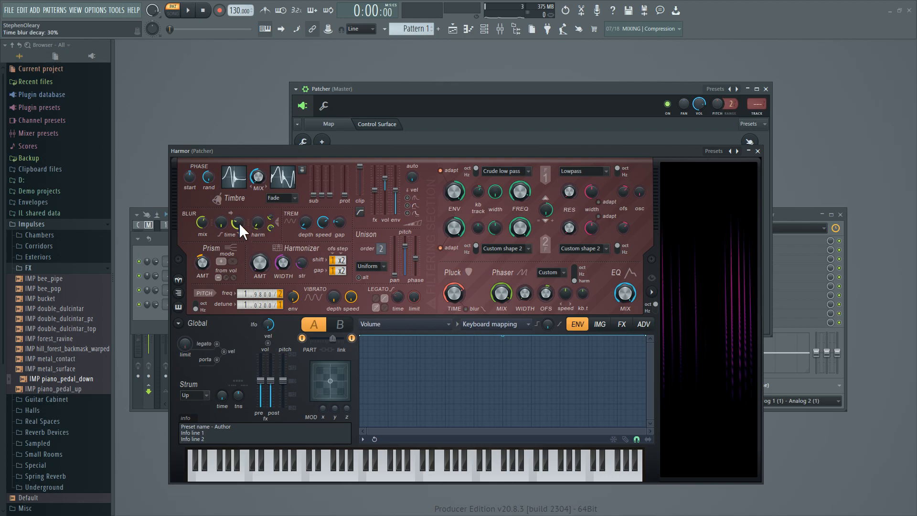
Look through the top Harmor's articulation targets, close the Harmor, and return to the Patcher map.
{"action": "left_click", "coordinate": [433, 323]}
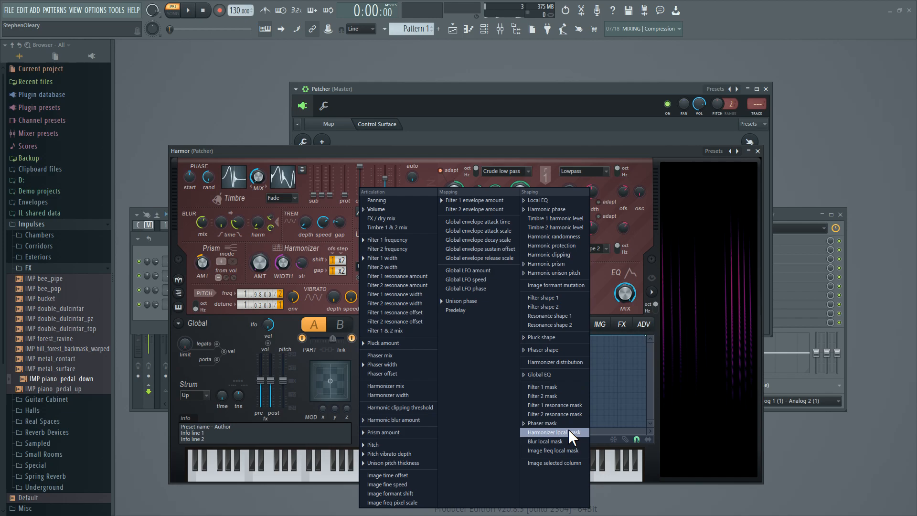
{"action": "key", "text": "Escape"}
{"action": "left_click", "coordinate": [758, 151]}
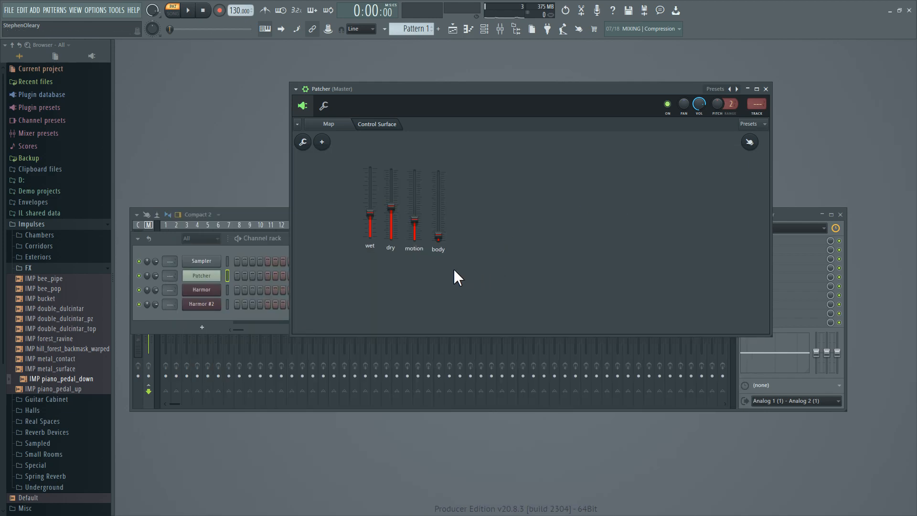
{"action": "left_click", "coordinate": [342, 125]}
Open the middle Harmor and examine its phaser mask.
{"action": "double_click", "coordinate": [466, 245]}
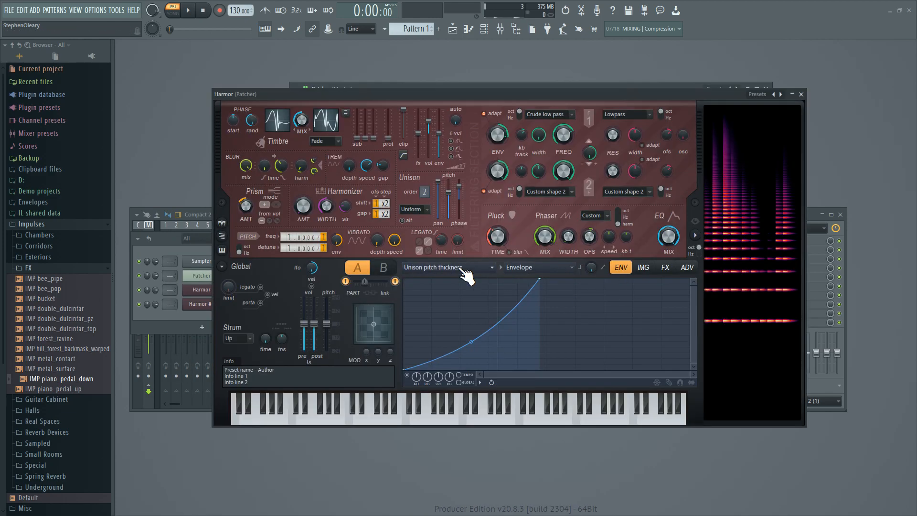
{"action": "left_click", "coordinate": [477, 271]}
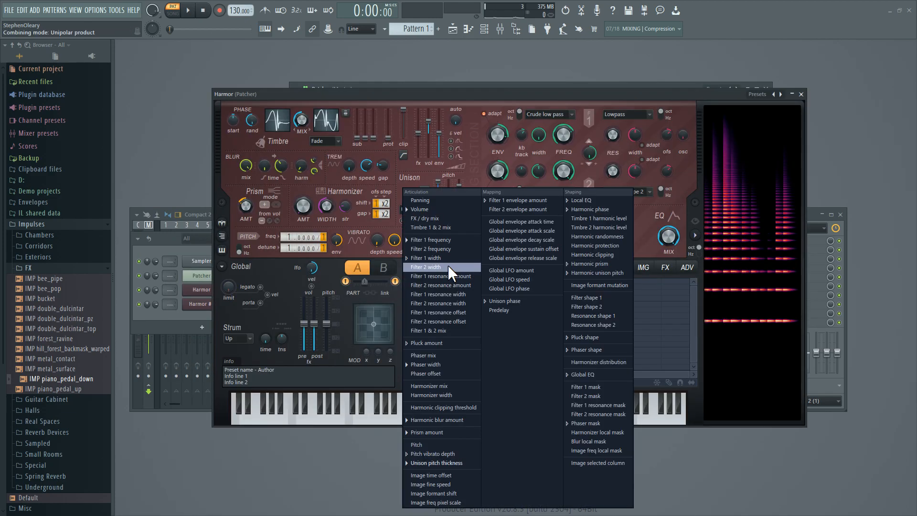
{"action": "left_click", "coordinate": [588, 423]}
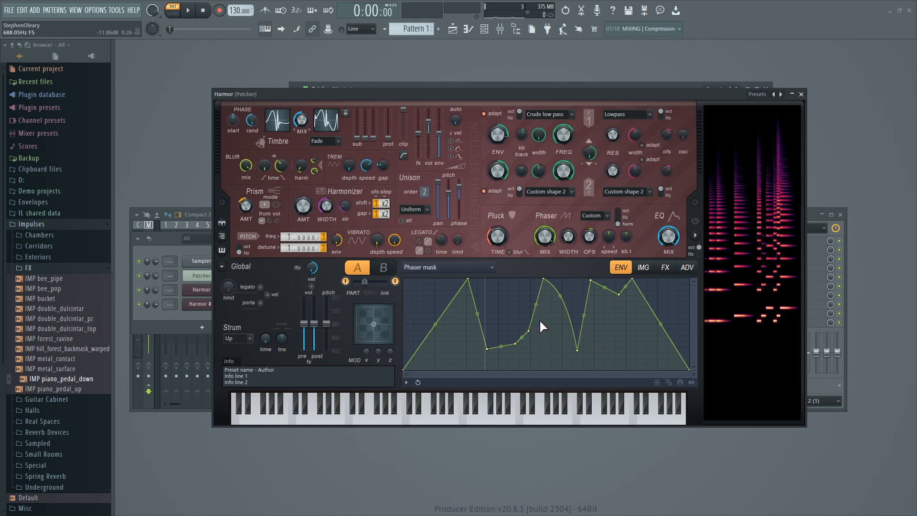
Examine the blur controls in the middle Harmor's part A, including the harmonic blur amount envelope and the time blur decay options.
{"action": "left_click_drag", "start_coordinate": [544, 236], "coordinate": [544, 249]}
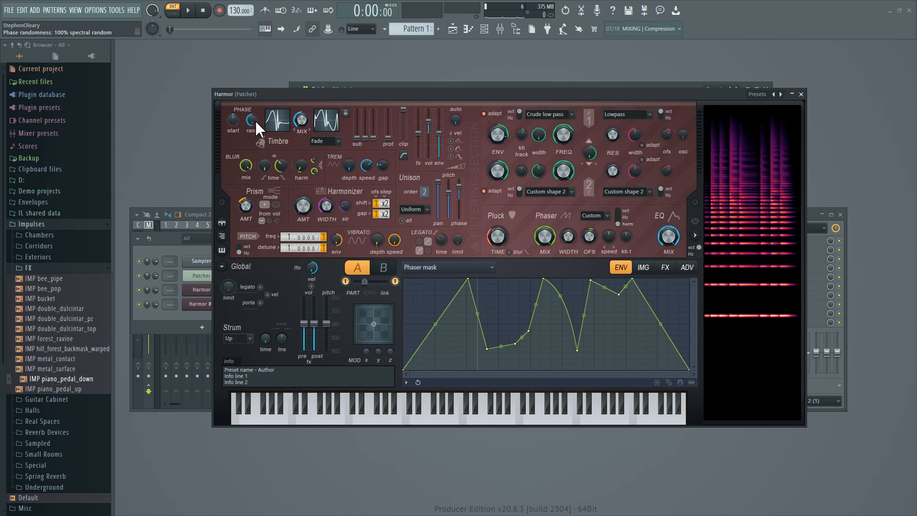
{"action": "left_click_drag", "start_coordinate": [283, 96], "coordinate": [338, 127]}
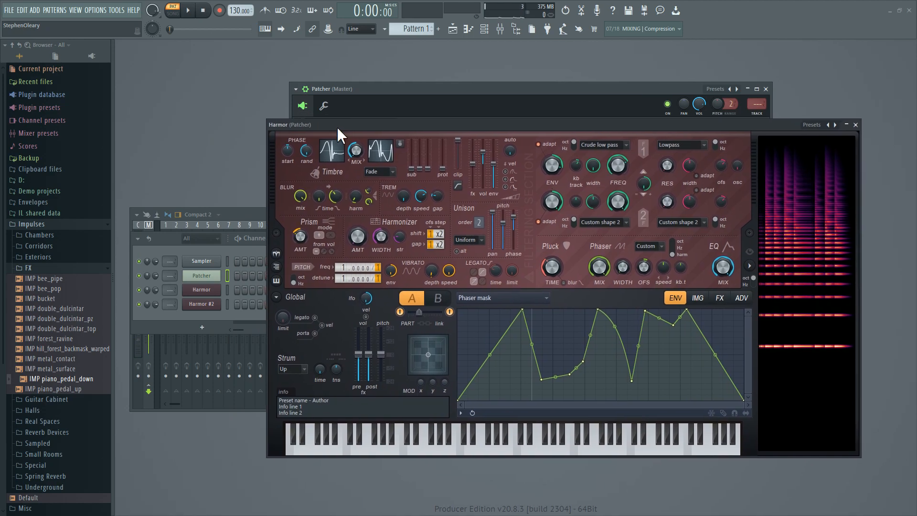
{"action": "right_click", "coordinate": [306, 198]}
{"action": "left_click", "coordinate": [294, 200]}
{"action": "right_click", "coordinate": [354, 199]}
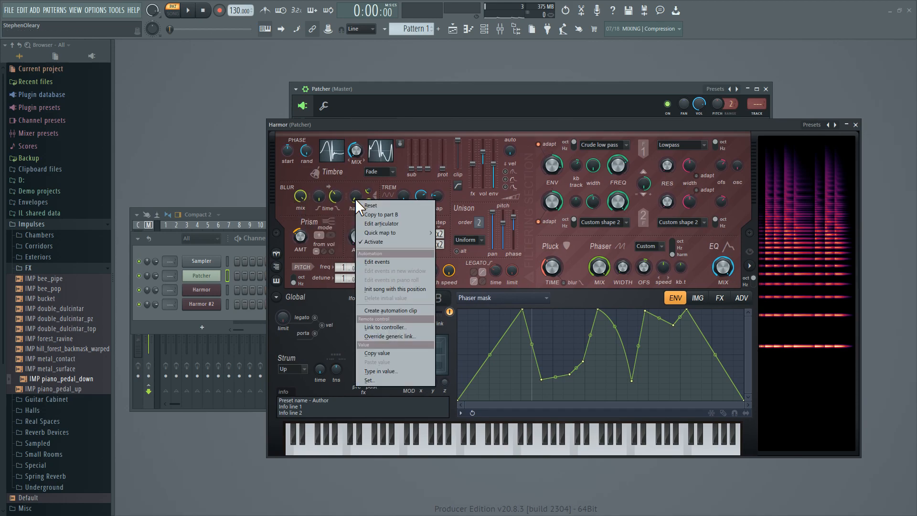
{"action": "left_click", "coordinate": [380, 223]}
{"action": "left_click", "coordinate": [589, 297]}
{"action": "left_click", "coordinate": [592, 299]}
{"action": "right_click", "coordinate": [336, 196]}
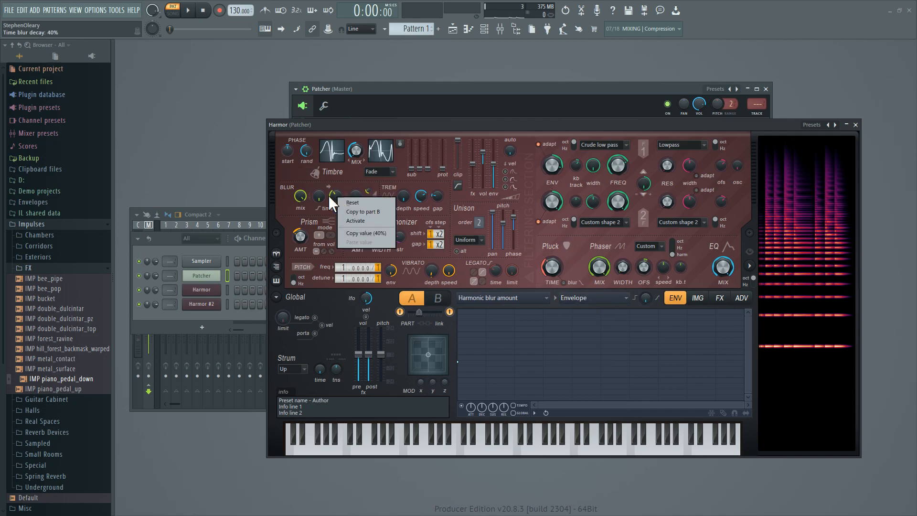
{"action": "left_click", "coordinate": [464, 125]}
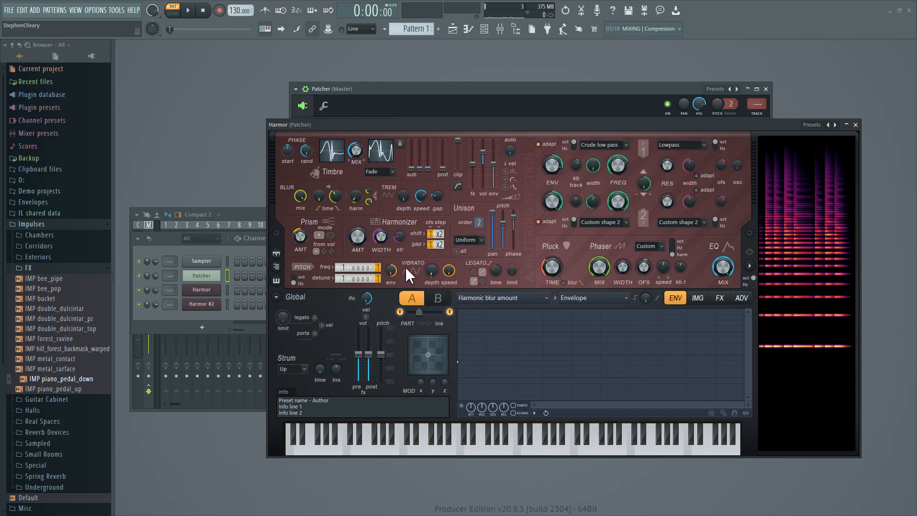
Check the options of the vibrato depth and speed controls in the middle Harmor's part A.
{"action": "left_click_drag", "start_coordinate": [387, 123], "coordinate": [340, 118]}
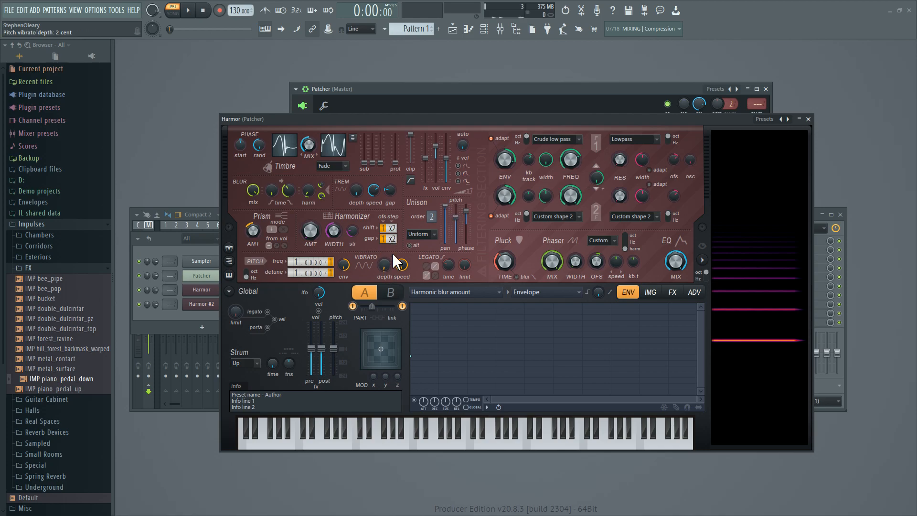
{"action": "right_click", "coordinate": [385, 268]}
{"action": "right_click", "coordinate": [409, 263]}
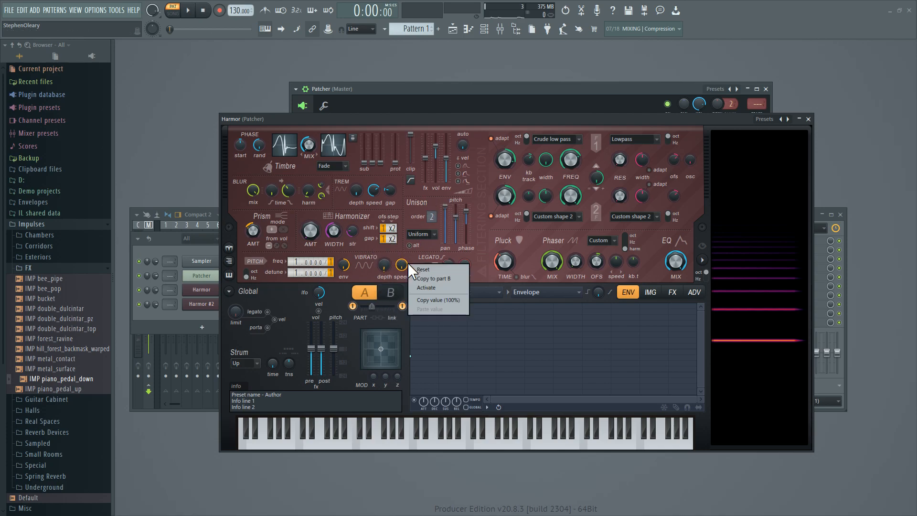
{"action": "left_click", "coordinate": [411, 200]}
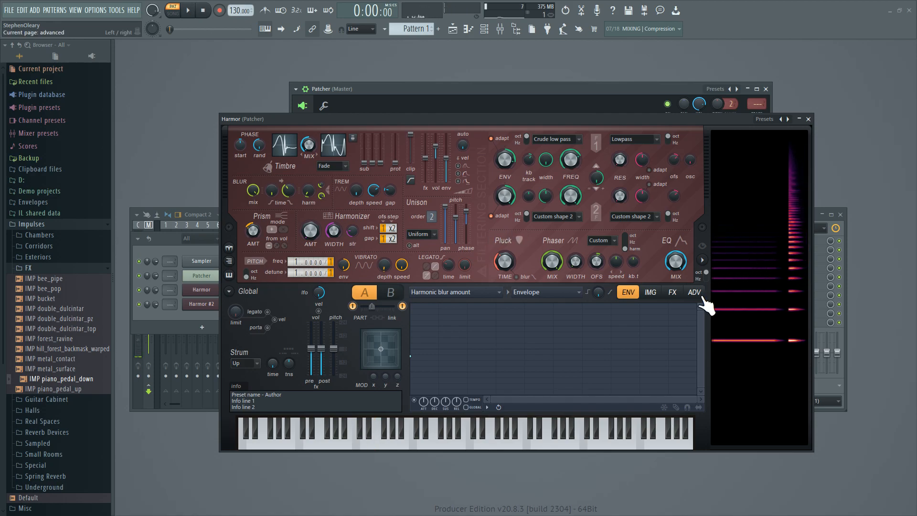
Examine the middle Harmor's advanced settings and unit order, close the Harmor, and return to the Patcher map.
{"action": "left_click", "coordinate": [700, 296]}
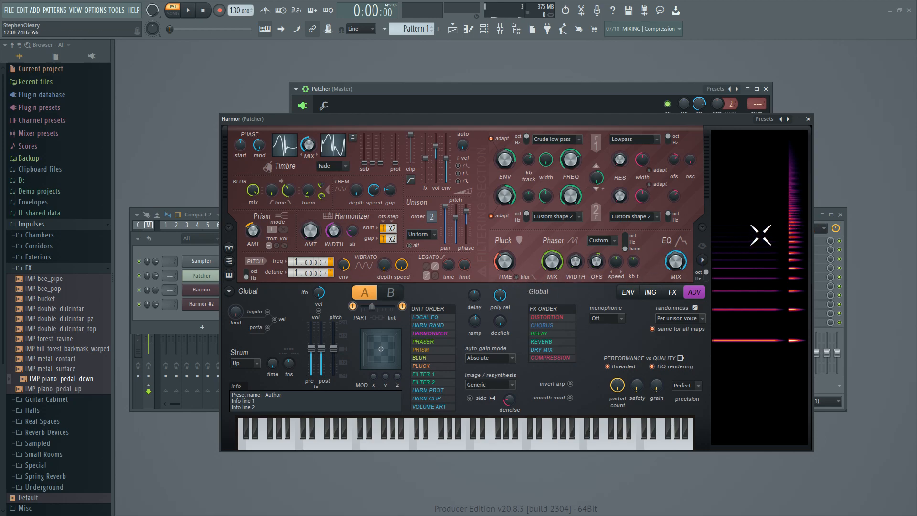
{"action": "left_click", "coordinate": [808, 119]}
{"action": "left_click_drag", "start_coordinate": [559, 239], "coordinate": [569, 262]}
{"action": "left_click_drag", "start_coordinate": [442, 198], "coordinate": [442, 185]}
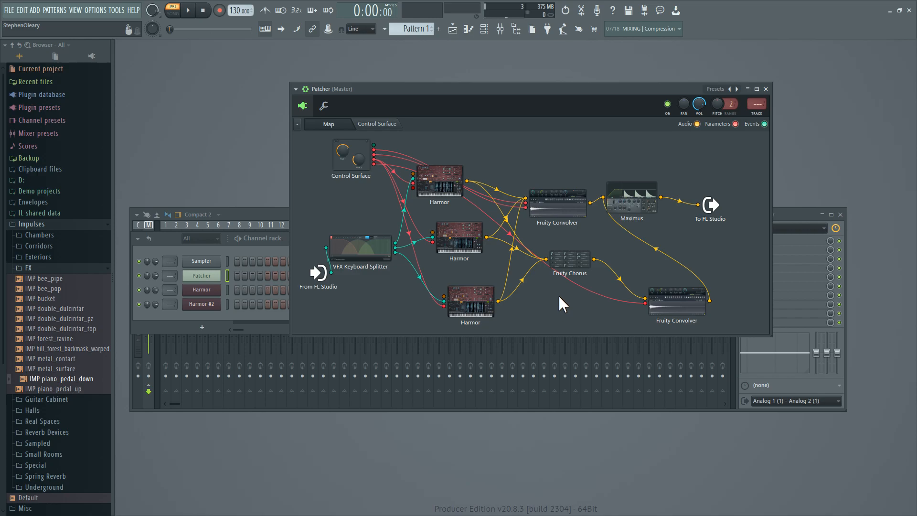
Open the bottom Harmor, examine its filter 1 frequency keyboard mapping, and close it.
{"action": "left_click_drag", "start_coordinate": [478, 295], "coordinate": [478, 293]}
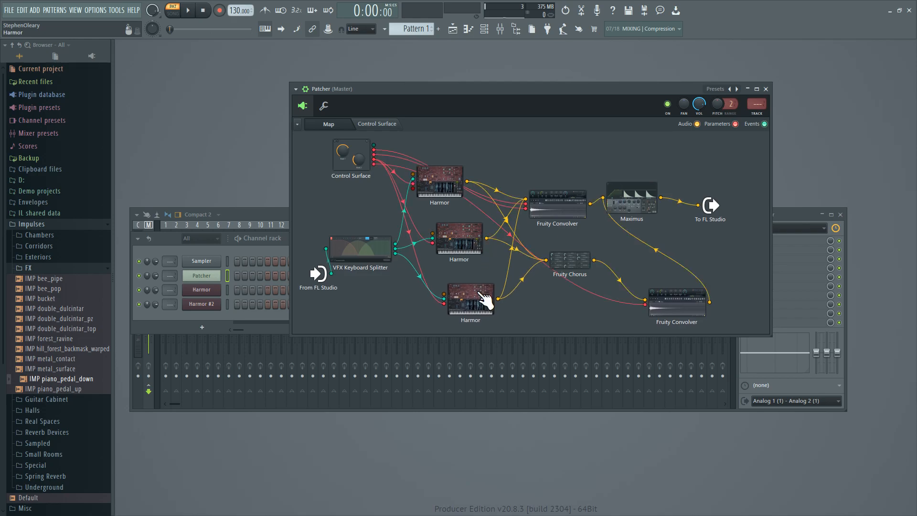
{"action": "double_click", "coordinate": [483, 298]}
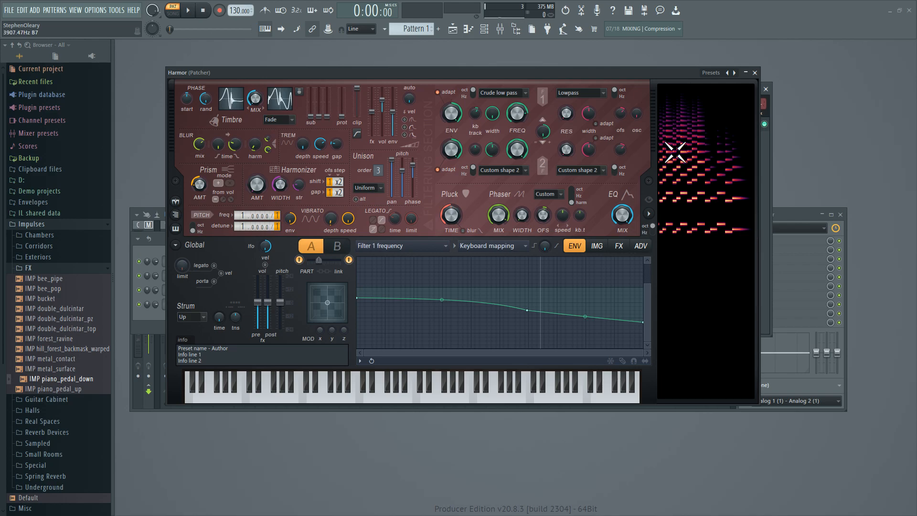
{"action": "left_click", "coordinate": [754, 72]}
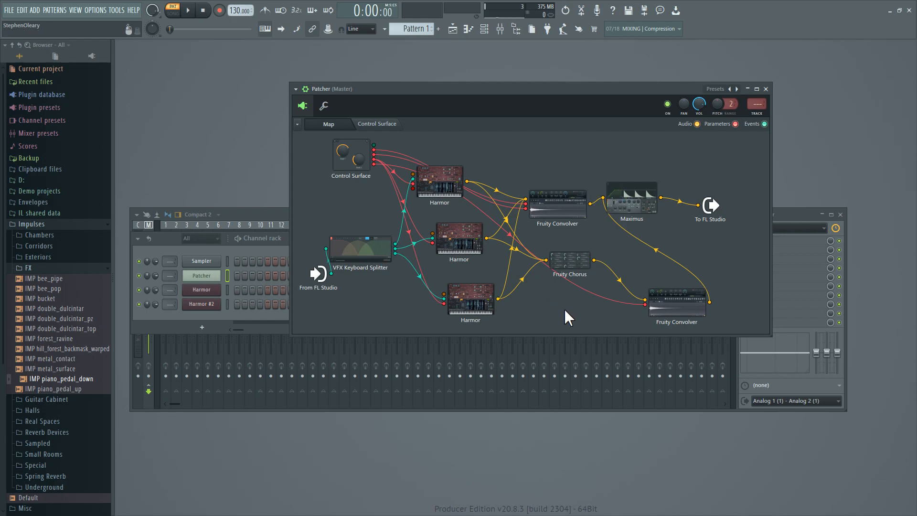
Show Patcher's control surface with the wet, dry, motion and body sliders and reposition the Patcher window.
{"action": "left_click", "coordinate": [377, 123]}
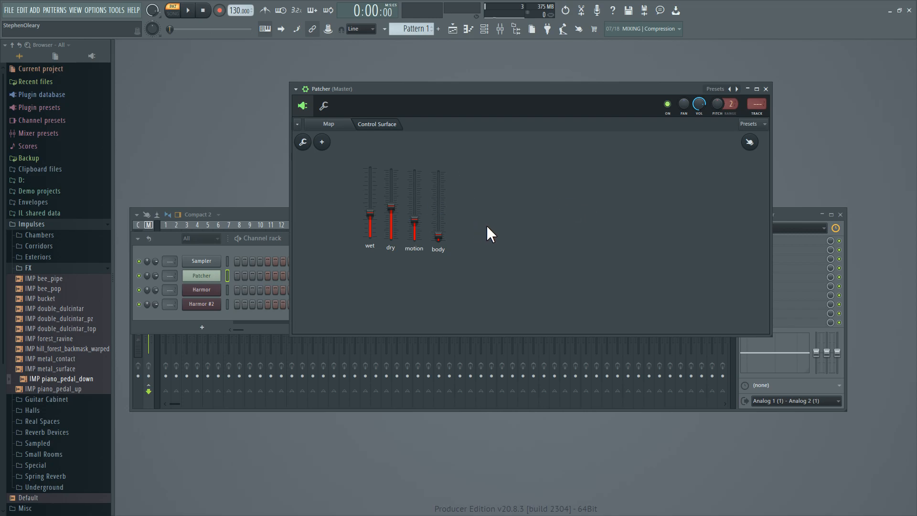
{"action": "left_click_drag", "start_coordinate": [446, 87], "coordinate": [401, 88]}
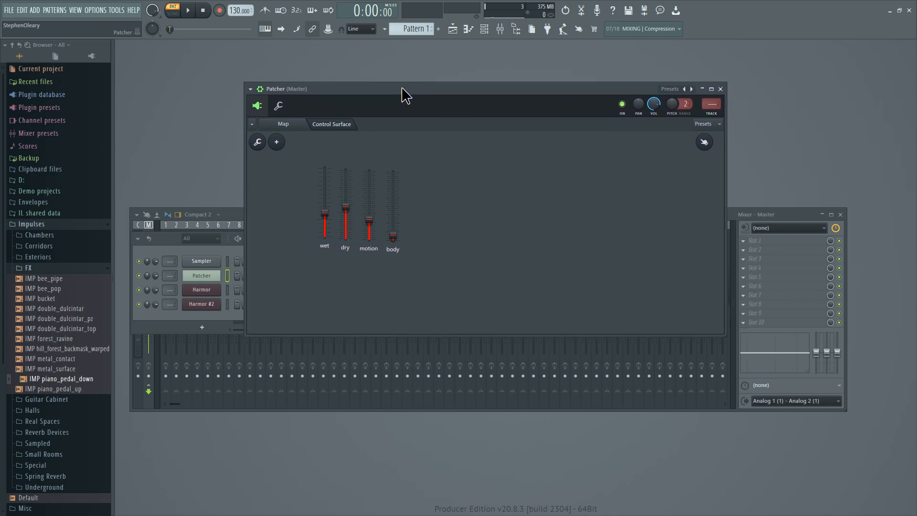